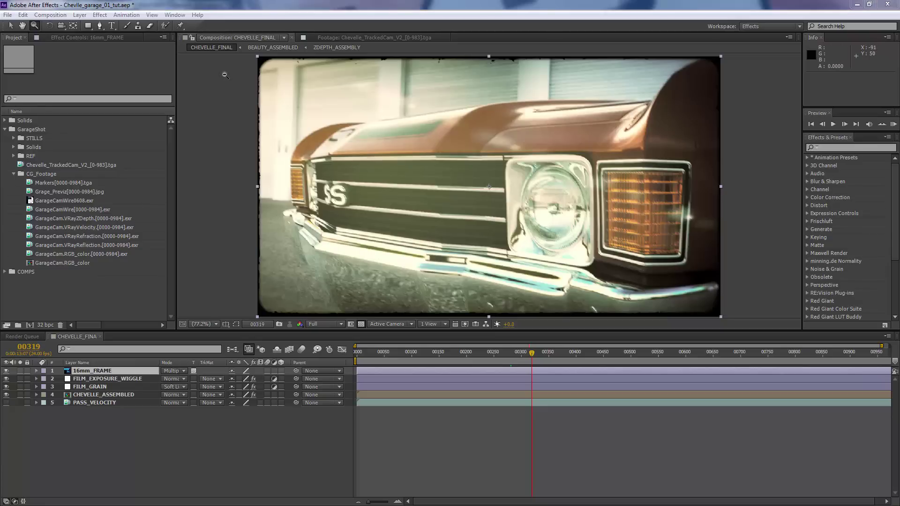
- In Premiere Pro, play the graded Chevelle_Garage sequence from the start, then stop
{"action": "key", "text": "alt+Tab"}
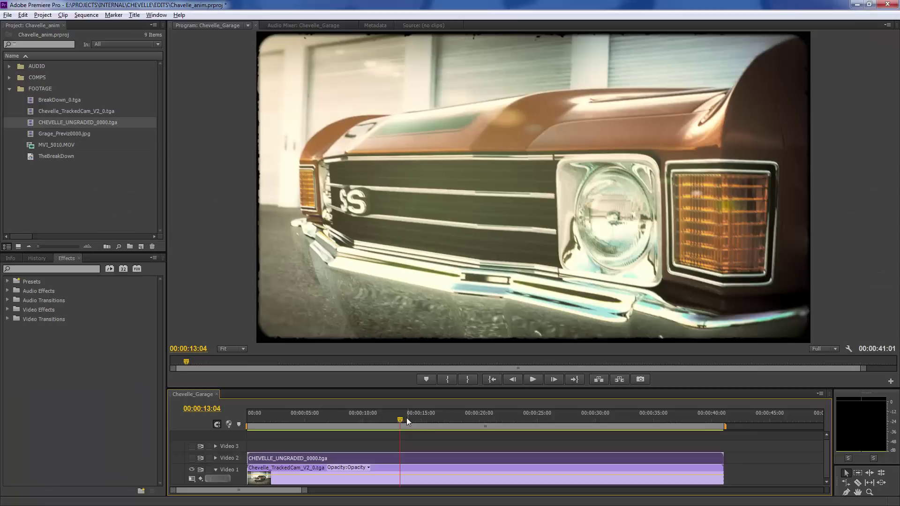
{"action": "left_click_drag", "start_coordinate": [403, 415], "coordinate": [201, 428]}
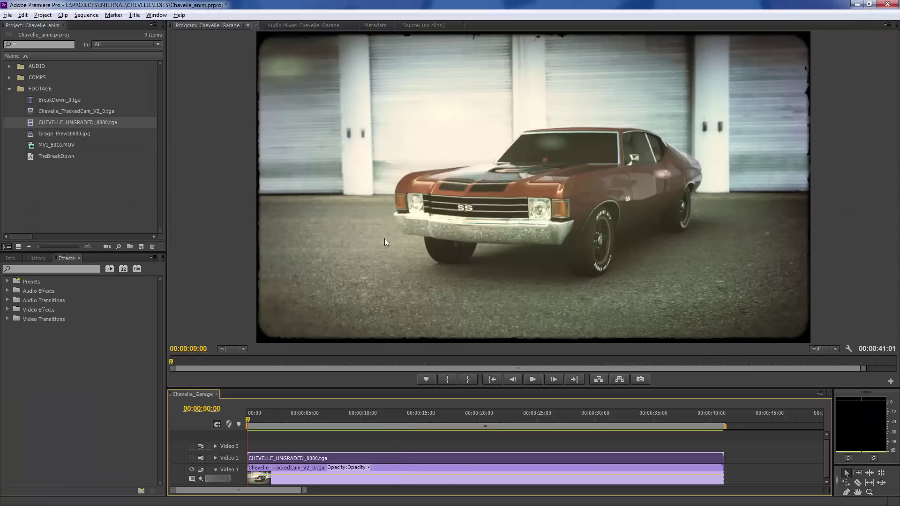
{"action": "key", "text": "space"}
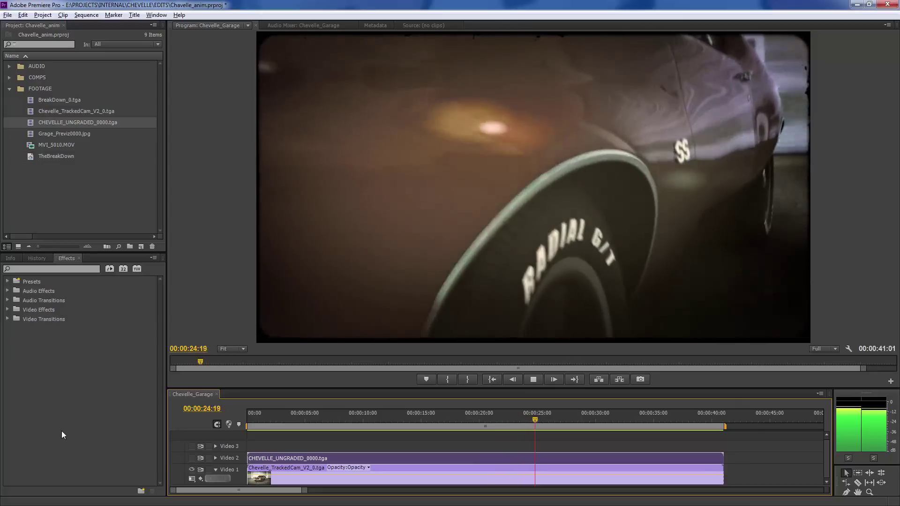
{"action": "key", "text": "space"}
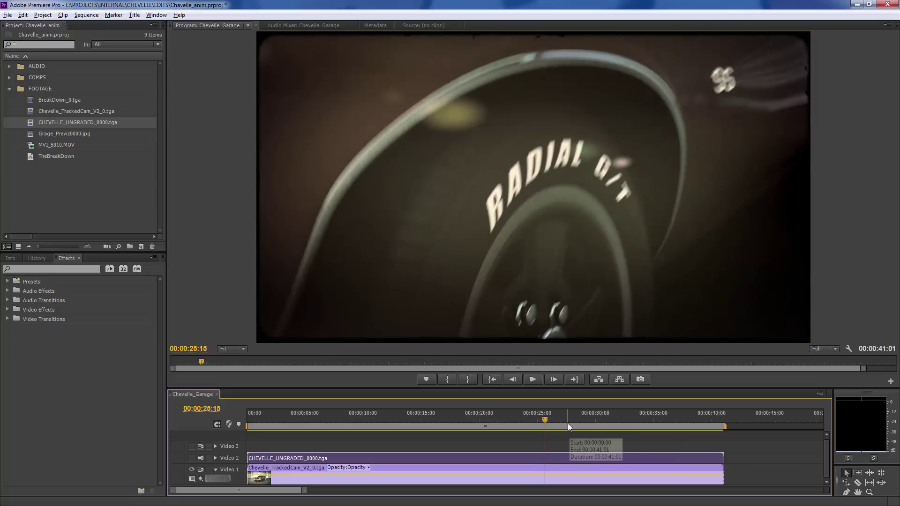
- Scrub the sequence to around 37 seconds and expand the Video 1 track
{"action": "left_click", "coordinate": [615, 425]}
{"action": "left_click_drag", "start_coordinate": [618, 426], "coordinate": [248, 424]}
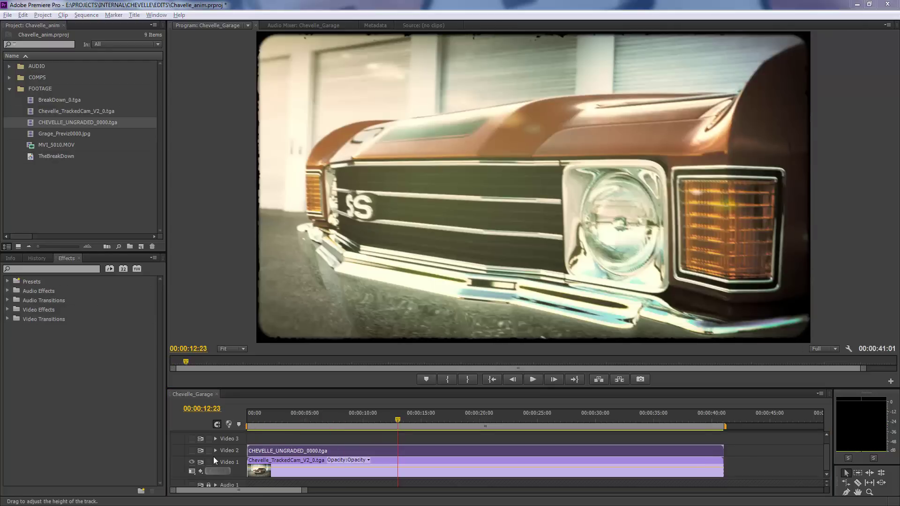
{"action": "left_click", "coordinate": [215, 462]}
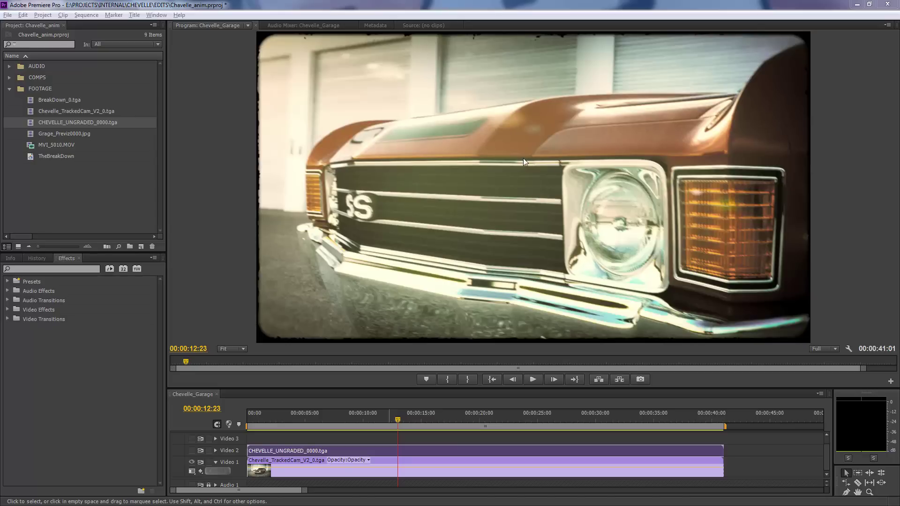
{"action": "left_click", "coordinate": [191, 451]}
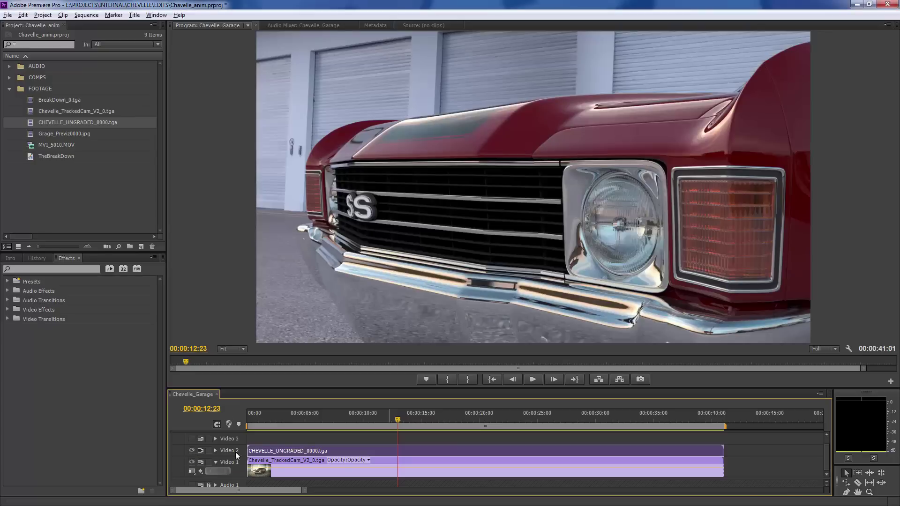
{"action": "left_click_drag", "start_coordinate": [395, 418], "coordinate": [220, 429]}
{"action": "key", "text": "space"}
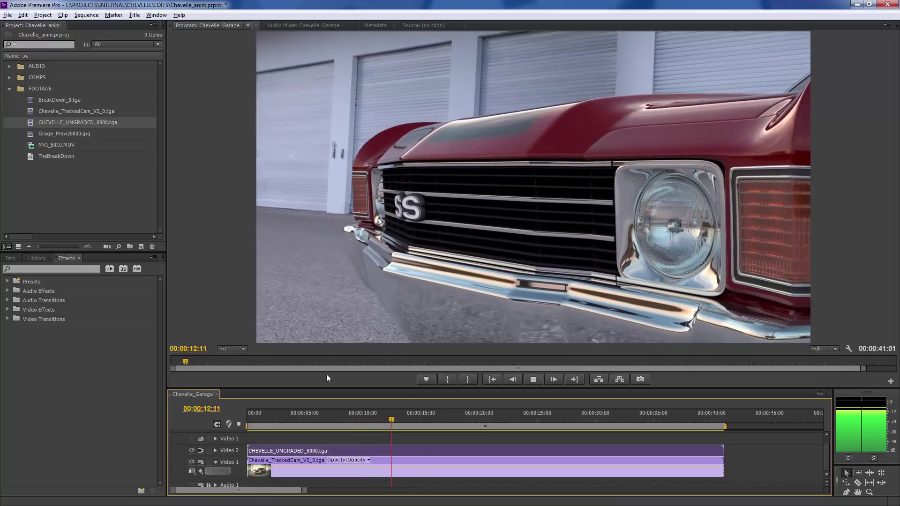
{"action": "key", "text": "space"}
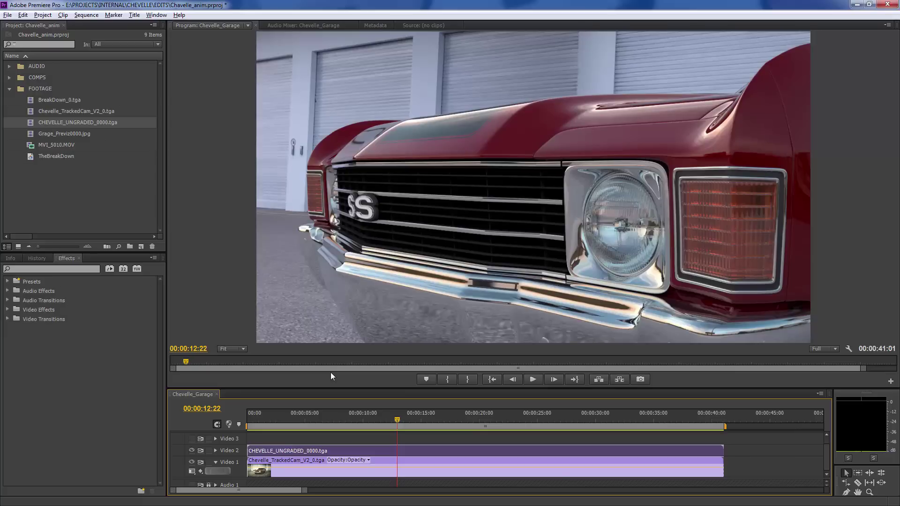
{"action": "left_click", "coordinate": [192, 450]}
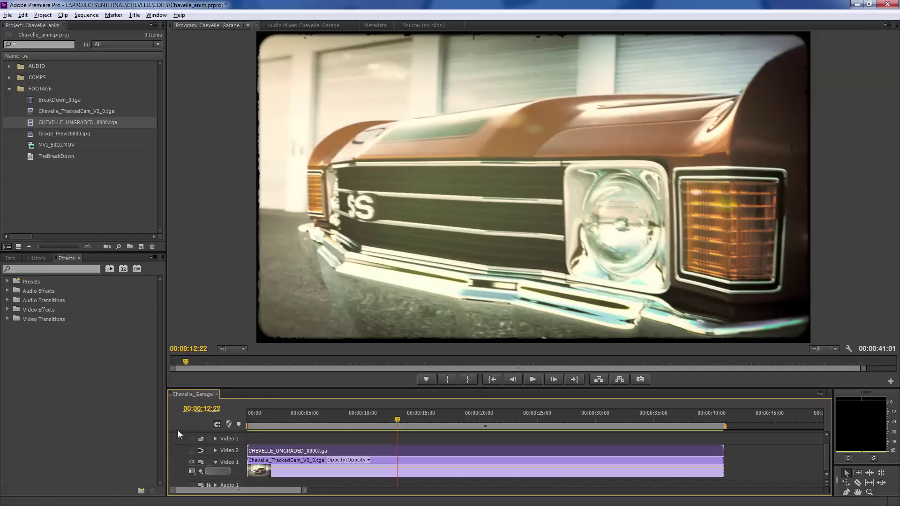
{"action": "left_click_drag", "start_coordinate": [425, 420], "coordinate": [403, 423]}
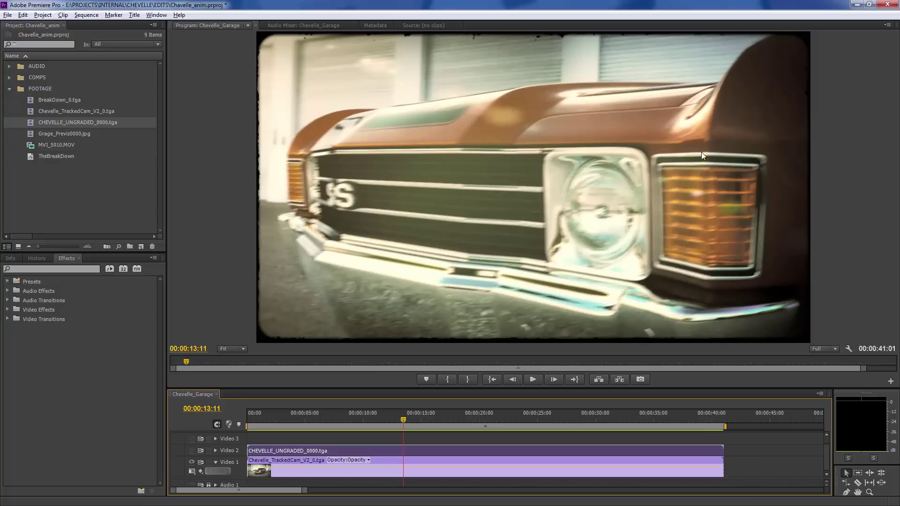
{"action": "left_click_drag", "start_coordinate": [403, 416], "coordinate": [359, 412]}
{"action": "left_click", "coordinate": [378, 413]}
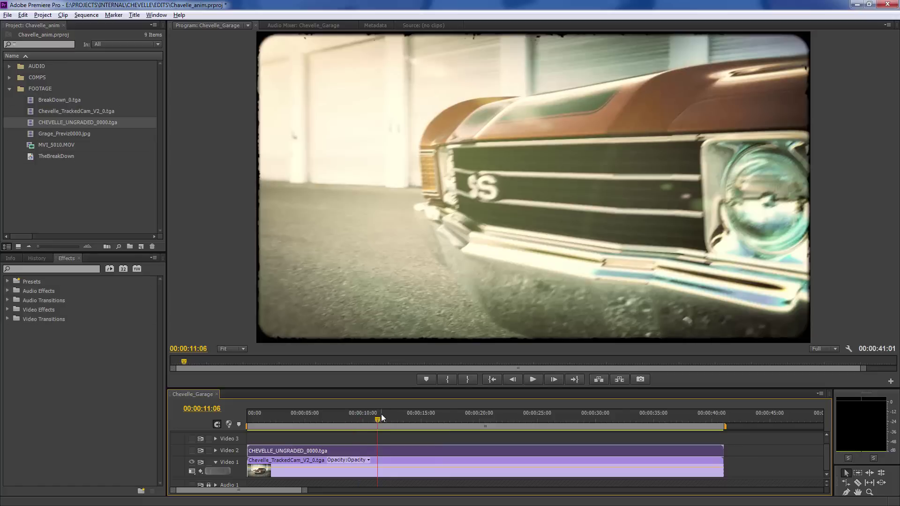
- In After Effects, review the RGB_color, VRayReflection, VRayRefraction, VRayVelocity, VRayZDepth passes and GarageCamWire footage
{"action": "key", "text": "alt+Tab"}
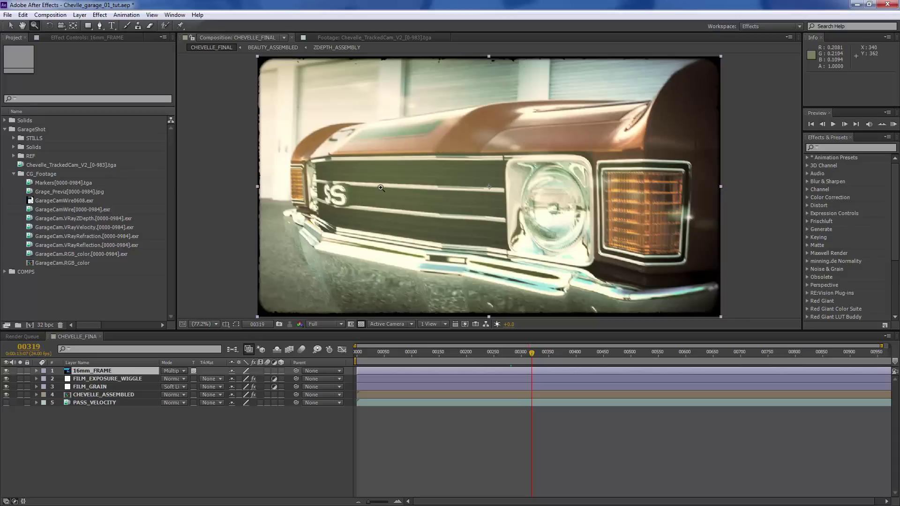
{"action": "left_click", "coordinate": [94, 254]}
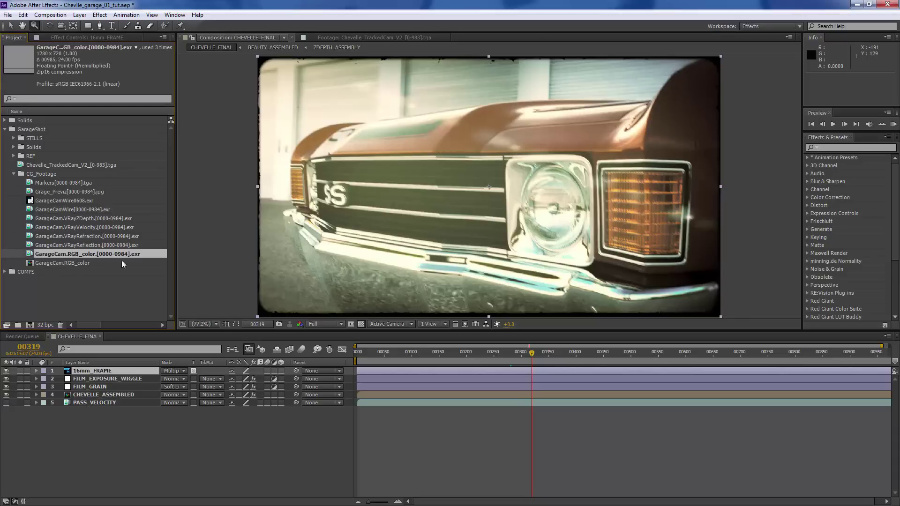
{"action": "left_click", "coordinate": [77, 245]}
{"action": "left_click", "coordinate": [107, 235]}
{"action": "left_click", "coordinate": [108, 228]}
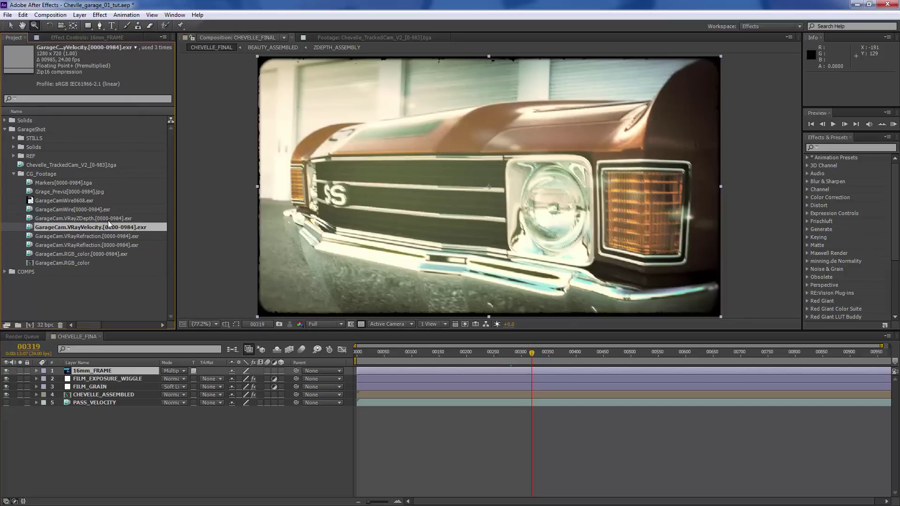
{"action": "left_click", "coordinate": [107, 218]}
{"action": "left_click", "coordinate": [92, 209]}
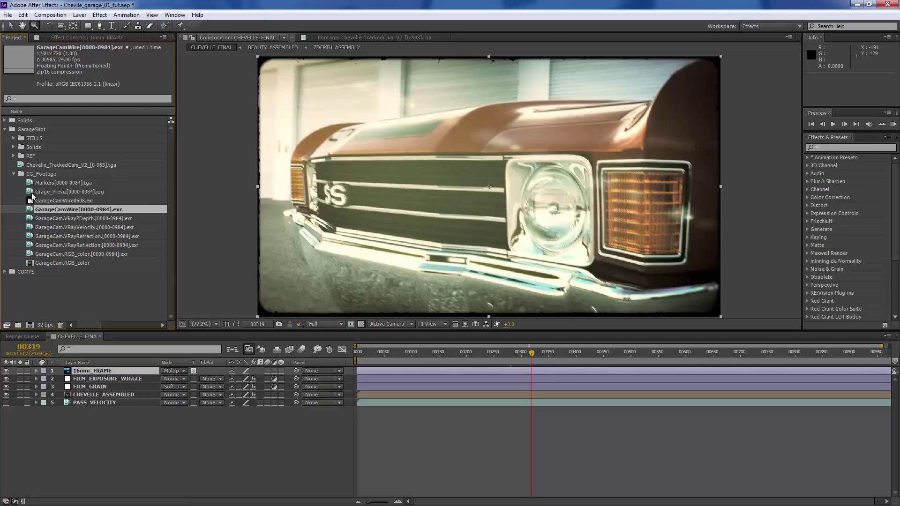
{"action": "left_click", "coordinate": [88, 254]}
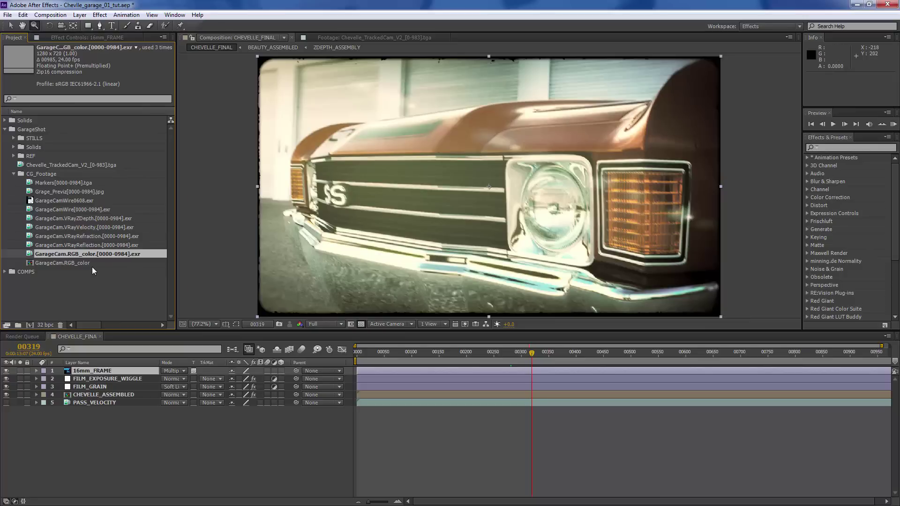
- Hide the 16mm_FRAME border and collapse the CG_Footage and GarageShot folders
{"action": "left_click", "coordinate": [6, 370]}
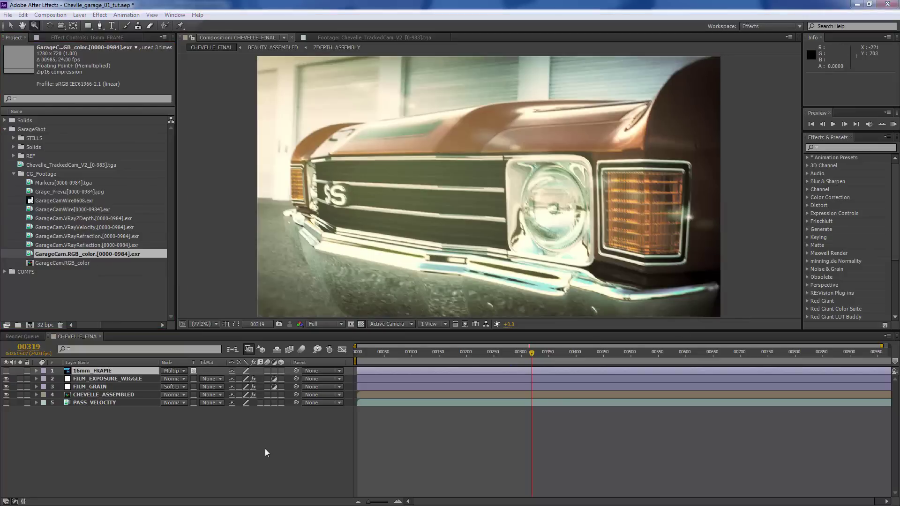
{"action": "left_click", "coordinate": [93, 336]}
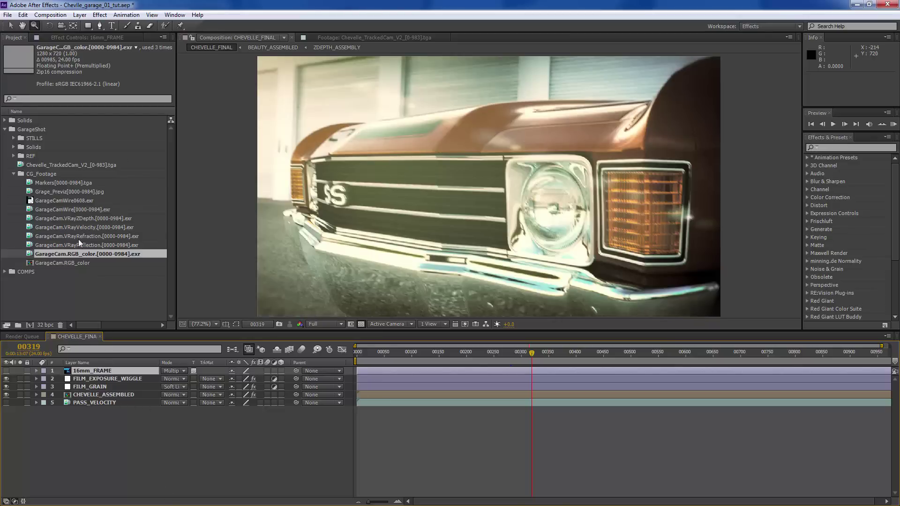
{"action": "left_click", "coordinate": [14, 174]}
{"action": "left_click", "coordinate": [4, 129]}
{"action": "left_click", "coordinate": [130, 451]}
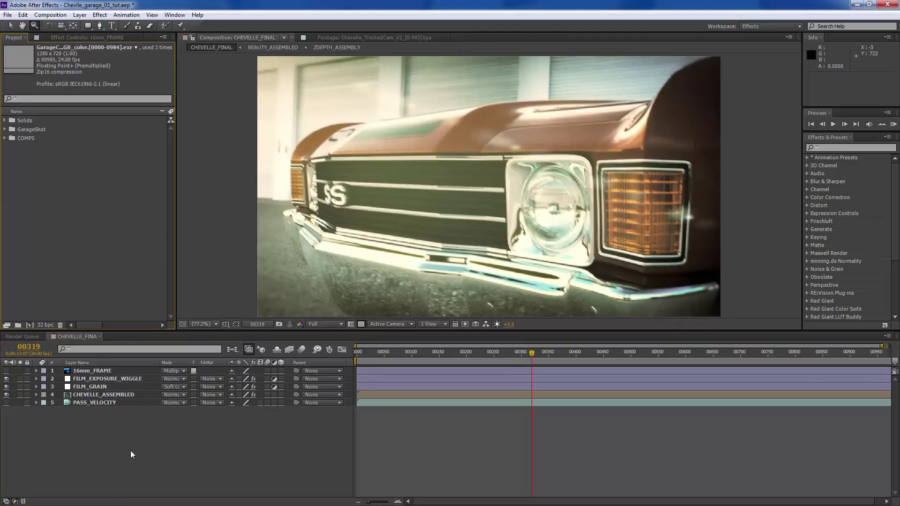
- Open the CHEVELLE_ASSEMBLED layer's BEAUTY_ASSEMBLED precomp, then return to the CHEVELLE_FINAL timeline
{"action": "left_click", "coordinate": [92, 395]}
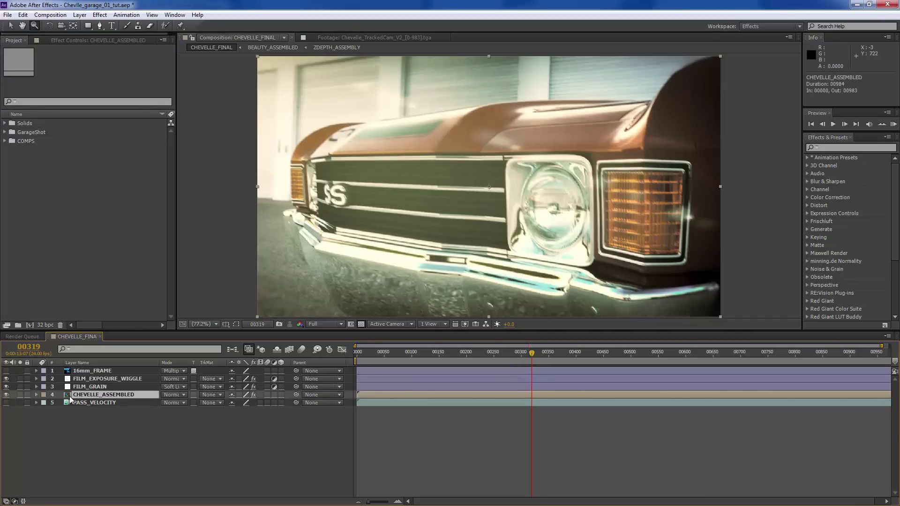
{"action": "double_click", "coordinate": [68, 394]}
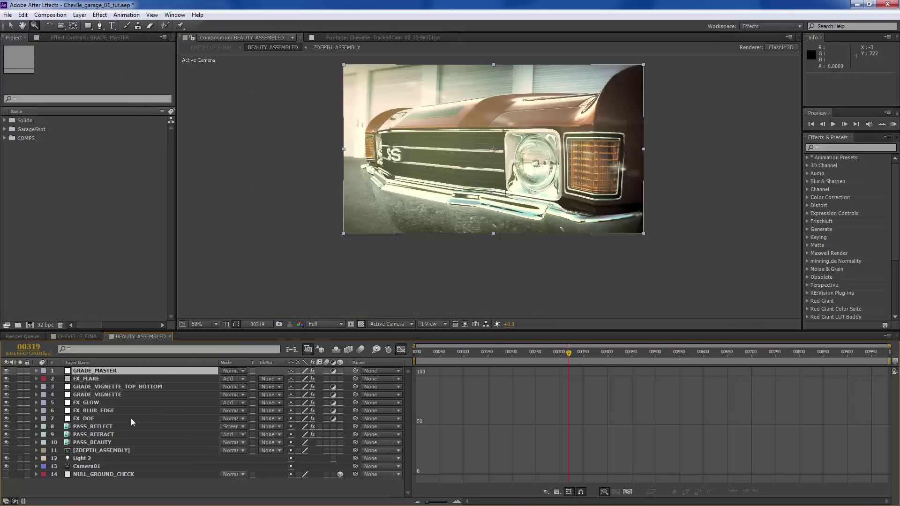
{"action": "left_click", "coordinate": [79, 337]}
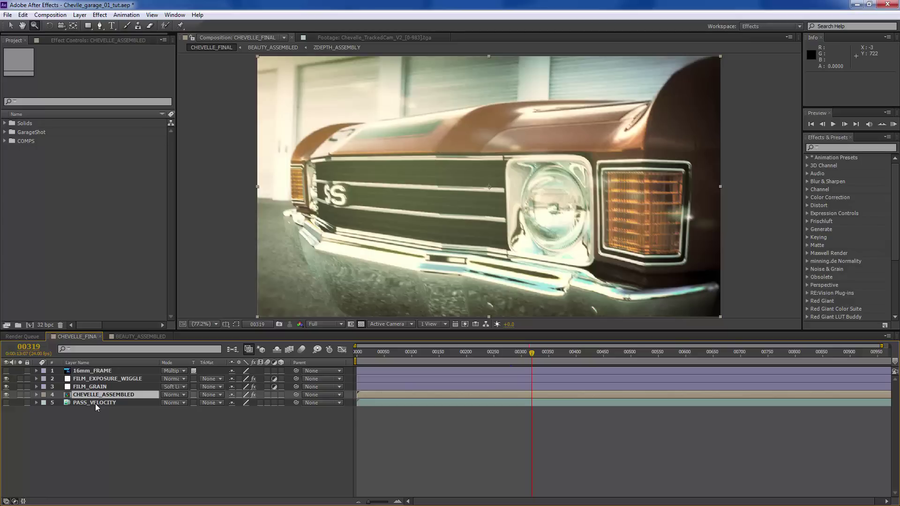
- Compare the comp with and without the 16mm_FRAME border and view that layer's effect settings
{"action": "left_click", "coordinate": [6, 371]}
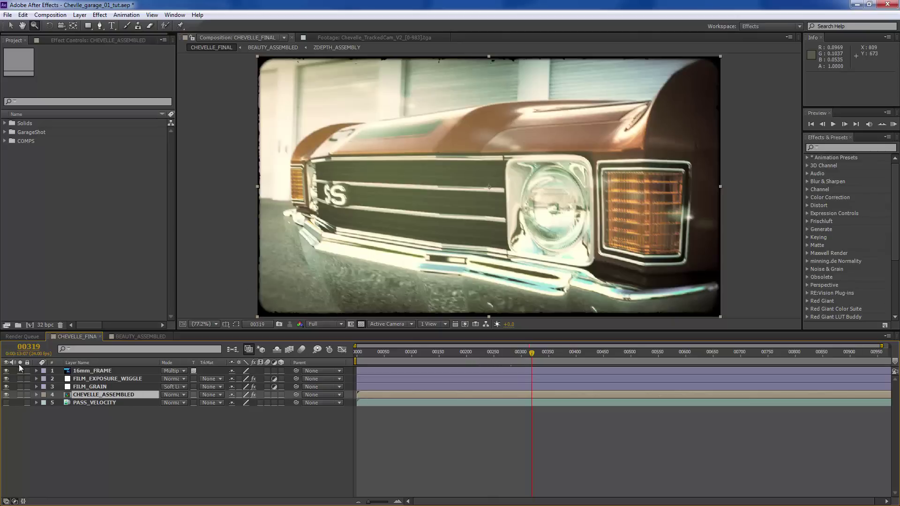
{"action": "left_click", "coordinate": [7, 371]}
{"action": "left_click", "coordinate": [7, 371]}
{"action": "left_click", "coordinate": [75, 370]}
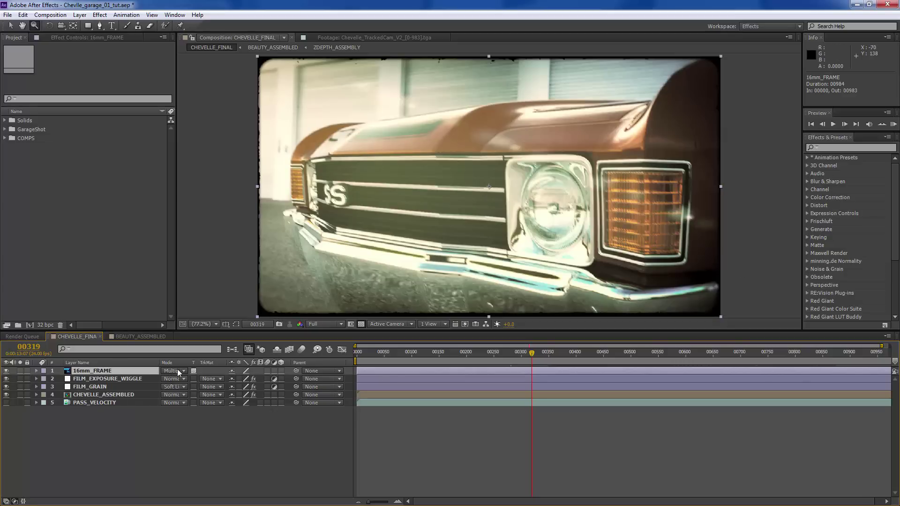
{"action": "left_click", "coordinate": [56, 37]}
- Leave 16mm_FRAME hidden and show FILM_EXPOSURE_WIGGLE's Levels settings, Gamma 1.10
{"action": "left_click", "coordinate": [6, 371]}
{"action": "left_click", "coordinate": [6, 370]}
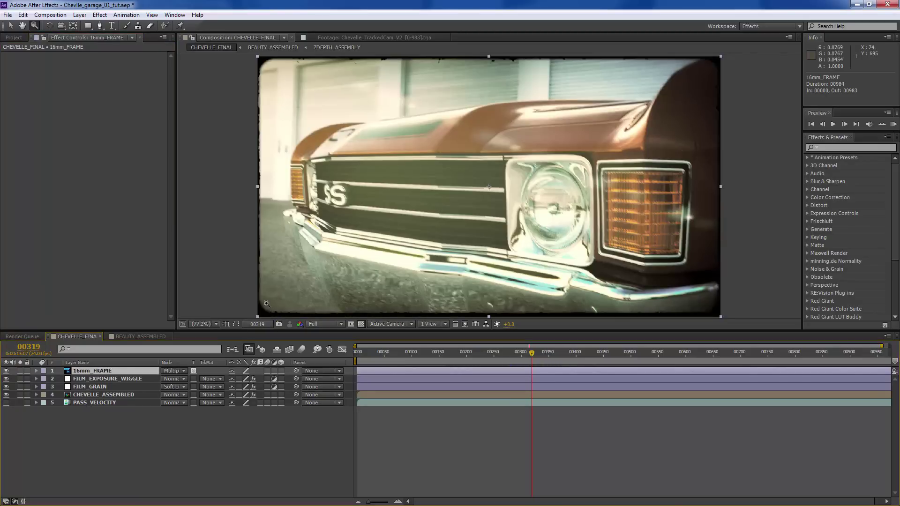
{"action": "left_click", "coordinate": [6, 371]}
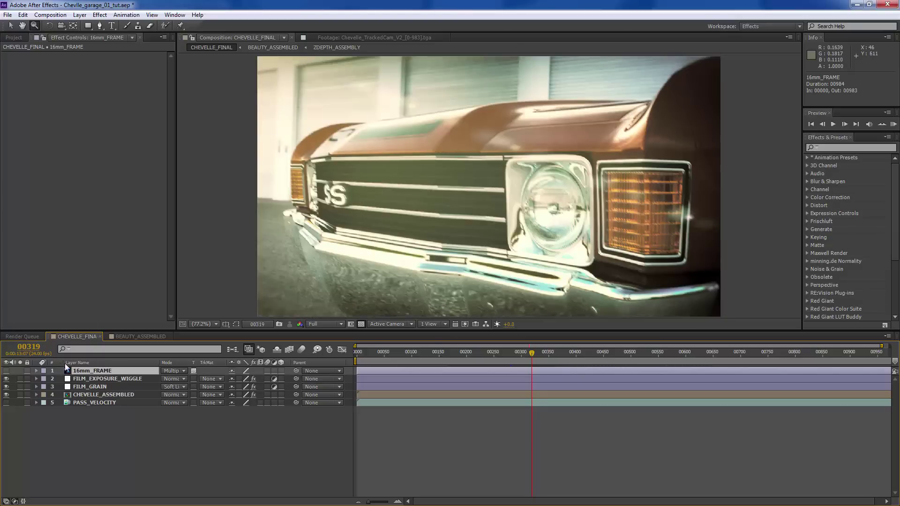
{"action": "left_click", "coordinate": [101, 377]}
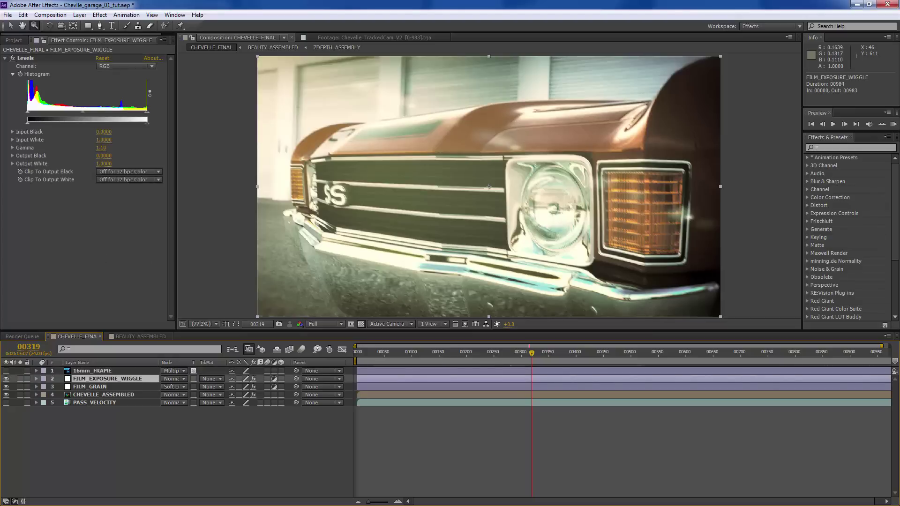
- In Premiere Pro, replay the graded sequence from about 5 seconds and near the start, then return to After Effects
{"action": "key", "text": "alt+Tab"}
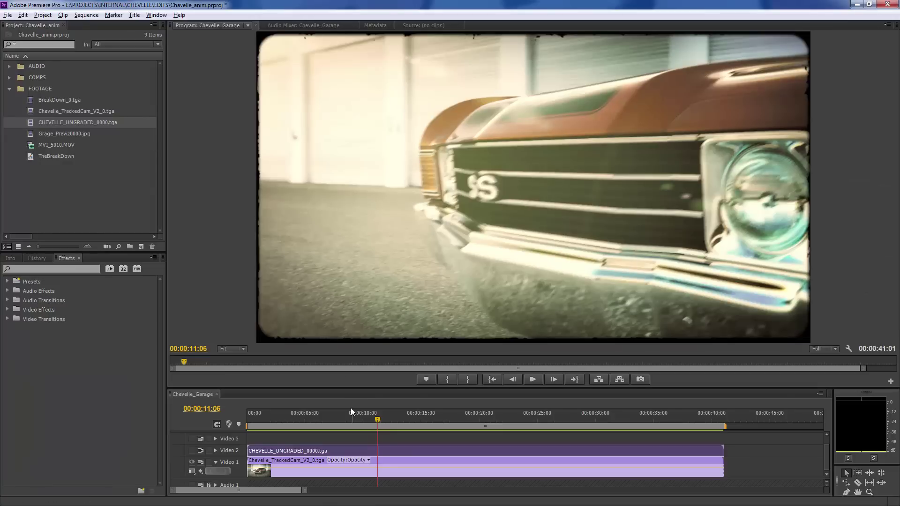
{"action": "left_click_drag", "start_coordinate": [346, 419], "coordinate": [310, 415]}
{"action": "key", "text": "space"}
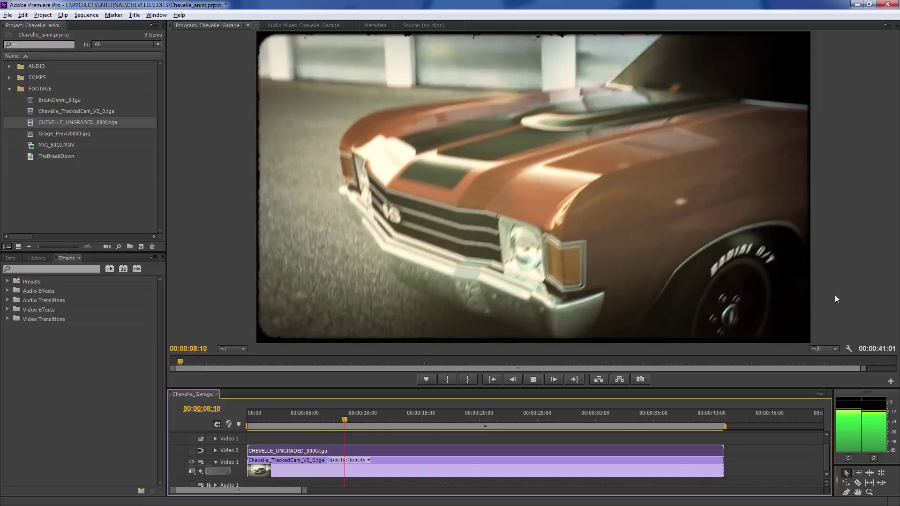
{"action": "key", "text": "space"}
{"action": "left_click_drag", "start_coordinate": [351, 420], "coordinate": [249, 420]}
{"action": "key", "text": "space"}
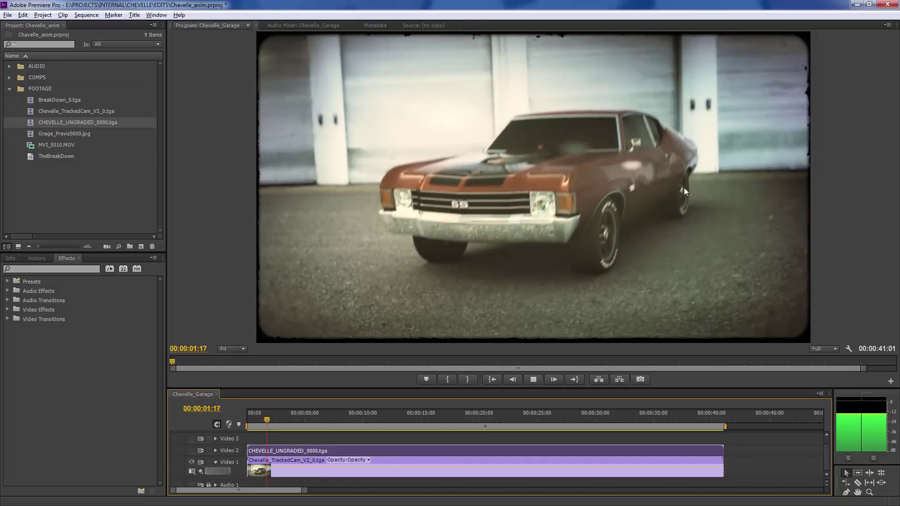
{"action": "key", "text": "space"}
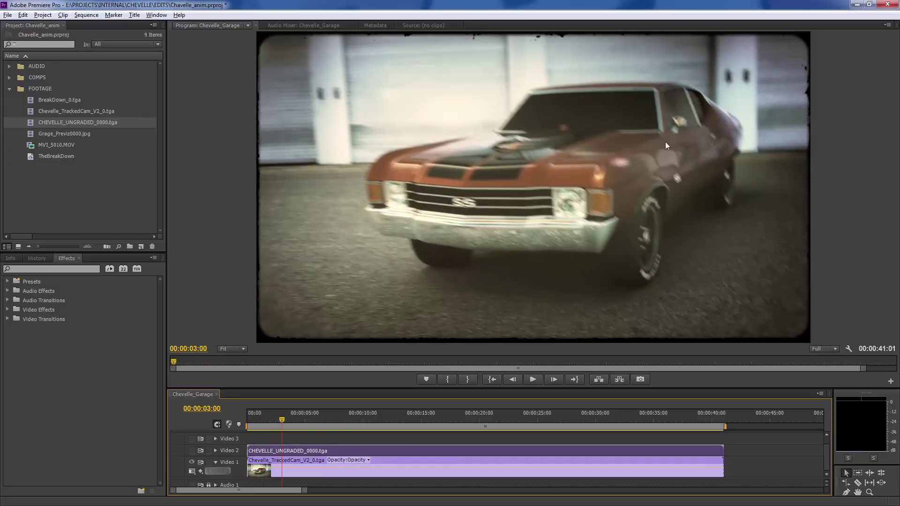
{"action": "key", "text": "alt+Tab"}
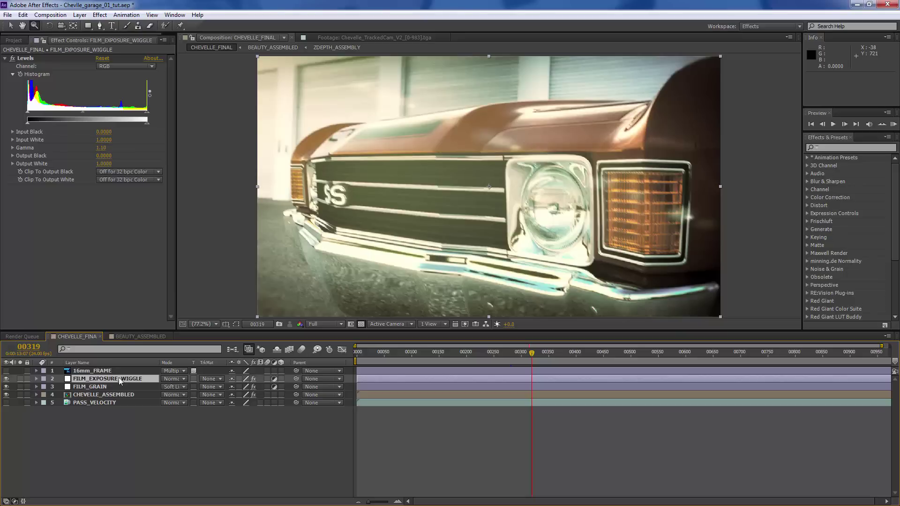
- Toggle FILM_EXPOSURE_WIGGLE's Levels effect to compare, and try Gamma 1.11 before undoing it
{"action": "left_click", "coordinate": [105, 378]}
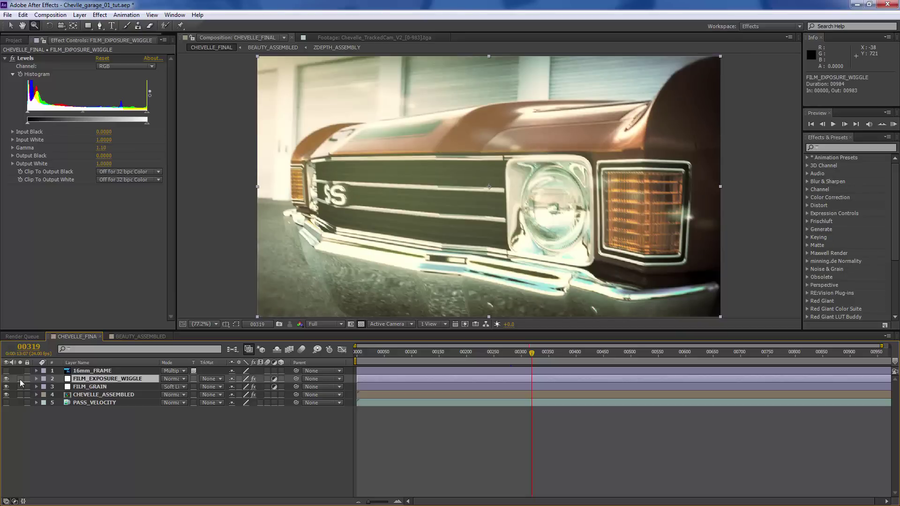
{"action": "left_click", "coordinate": [12, 60]}
{"action": "left_click", "coordinate": [12, 60]}
{"action": "left_click", "coordinate": [12, 59]}
{"action": "left_click", "coordinate": [12, 60]}
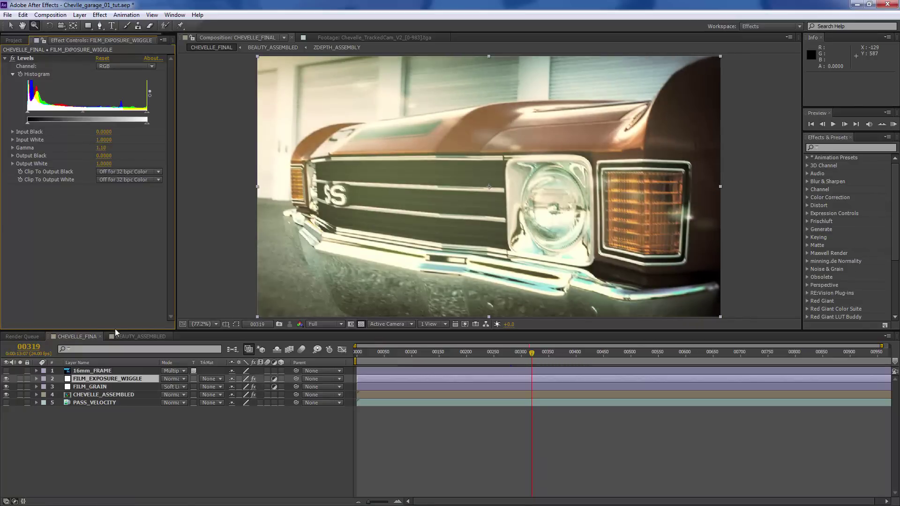
{"action": "left_click_drag", "start_coordinate": [83, 111], "coordinate": [83, 114]}
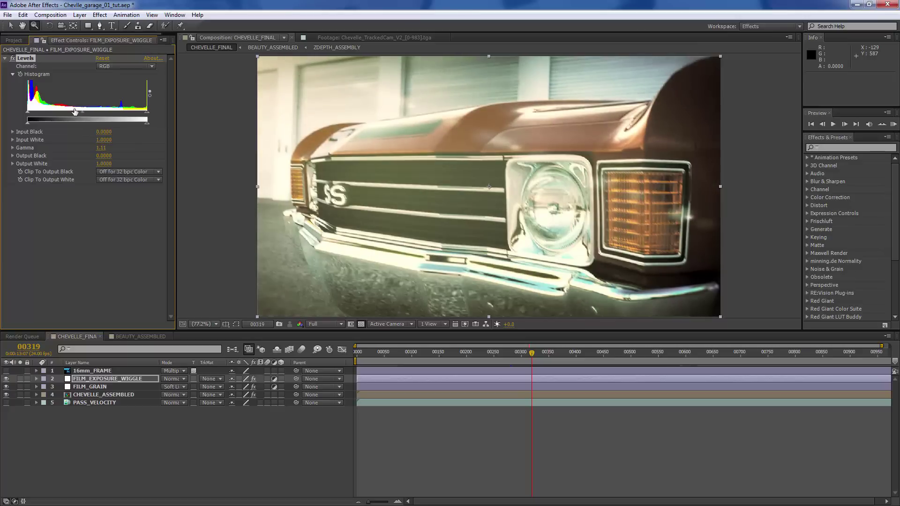
{"action": "key", "text": "ctrl+z"}
- Reveal and inspect the layer's opacity wiggle expression, then collapse its rows
{"action": "left_click", "coordinate": [140, 380]}
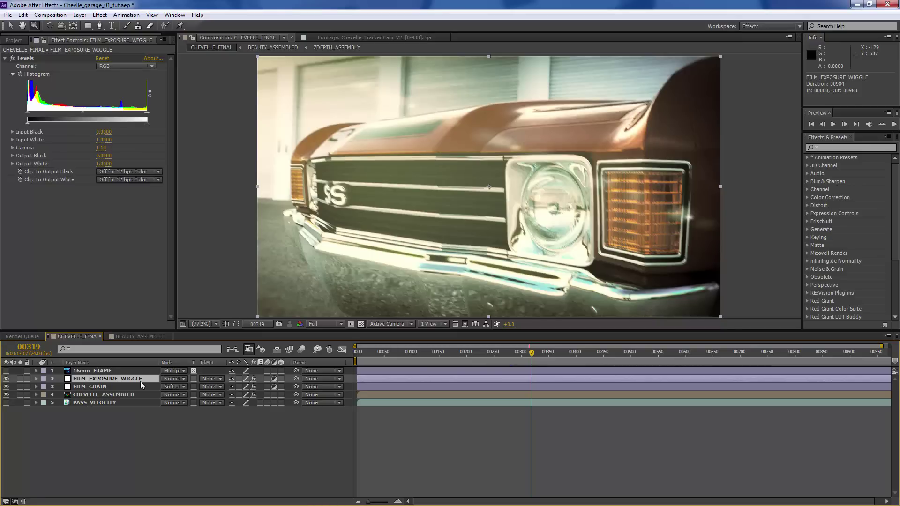
{"action": "key", "text": "e"}
{"action": "key", "text": "e"}
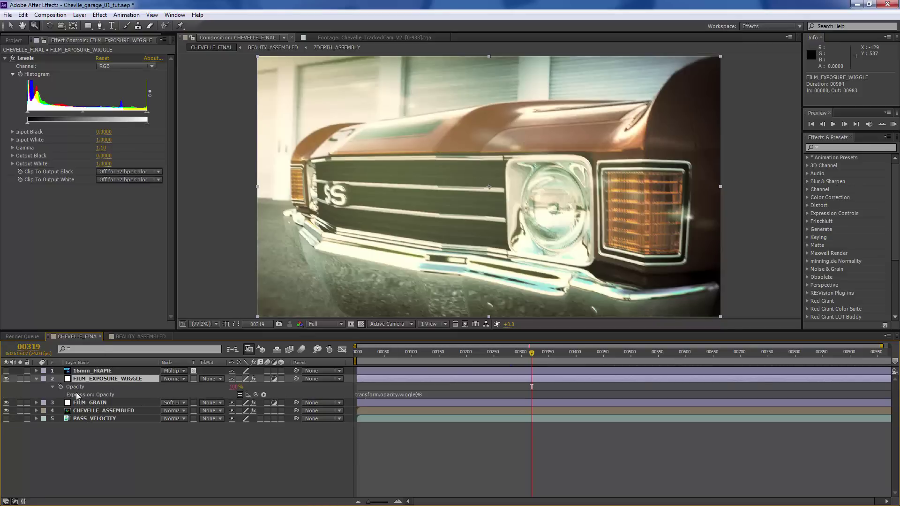
{"action": "left_click", "coordinate": [406, 394]}
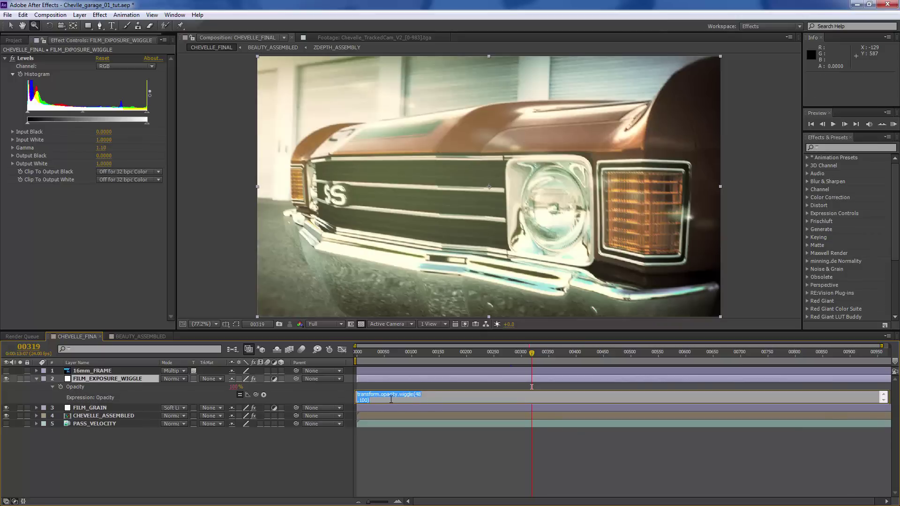
{"action": "left_click", "coordinate": [391, 400]}
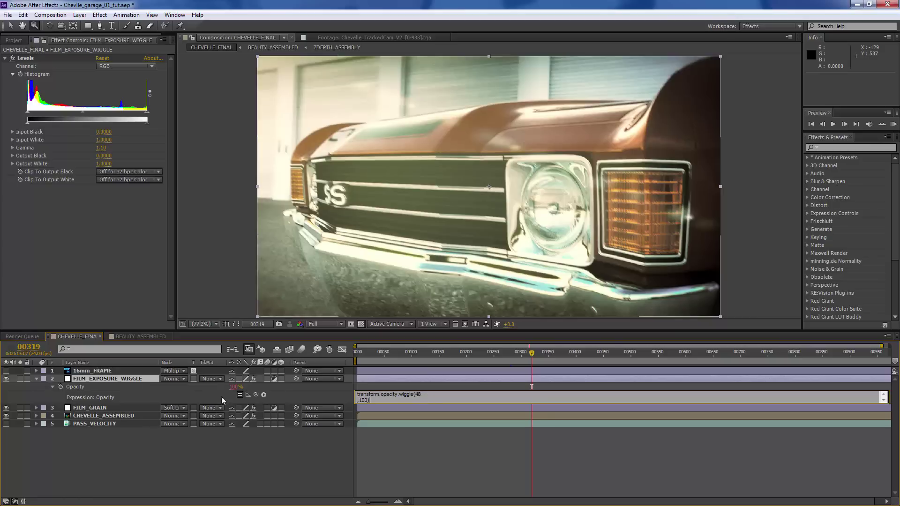
{"action": "left_click", "coordinate": [35, 378]}
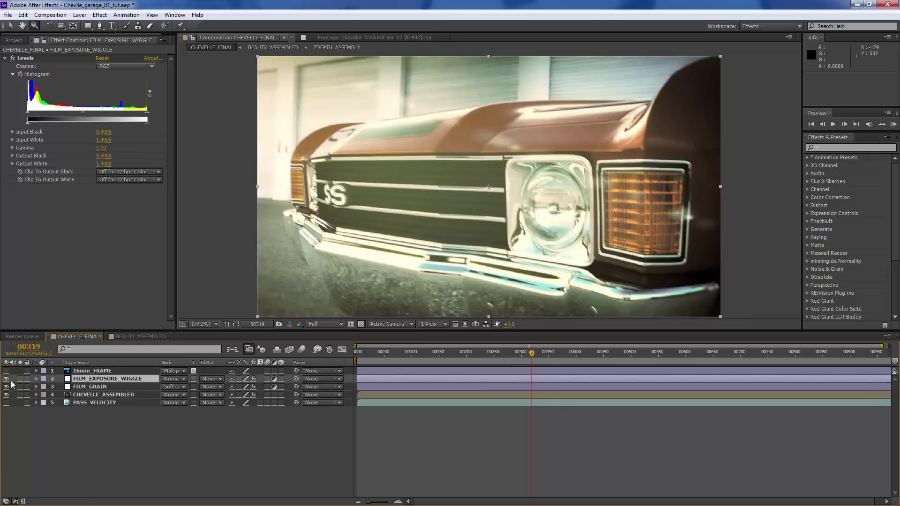
- Toggle FILM_EXPOSURE_WIGGLE on and off to compare, leaving the layer hidden
{"action": "left_click", "coordinate": [7, 382]}
{"action": "left_click", "coordinate": [6, 380]}
{"action": "left_click", "coordinate": [6, 380]}
{"action": "left_click", "coordinate": [6, 380]}
{"action": "left_click", "coordinate": [6, 382]}
{"action": "left_click", "coordinate": [6, 380]}
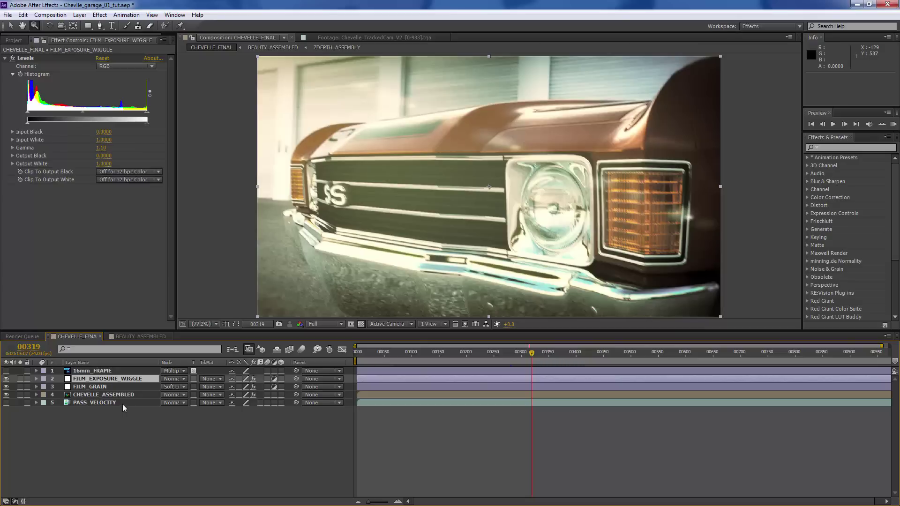
{"action": "left_click", "coordinate": [6, 378]}
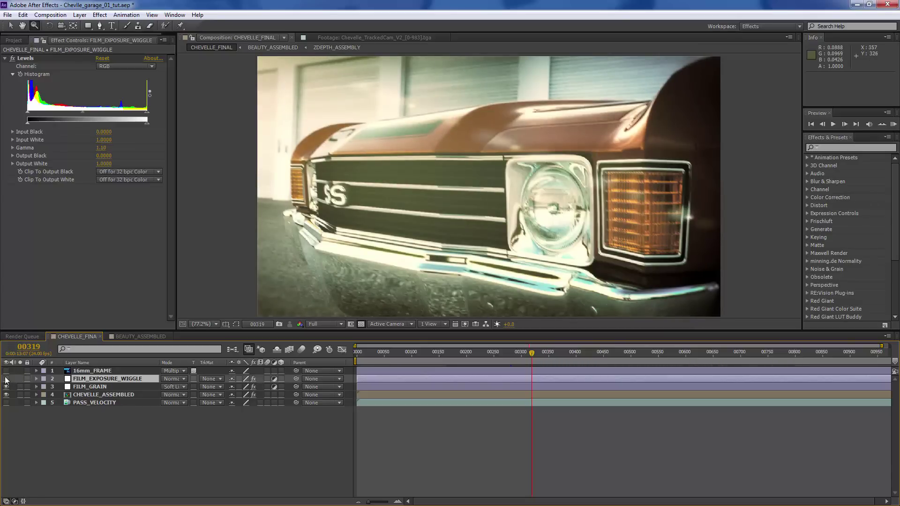
{"action": "left_click", "coordinate": [7, 379]}
{"action": "left_click", "coordinate": [6, 379]}
- Select FILM_GRAIN to view its Noise 50.0% and 0.5-radius Box Blur, browsing the Noise & Grain menu without adding anything
{"action": "left_click", "coordinate": [91, 385]}
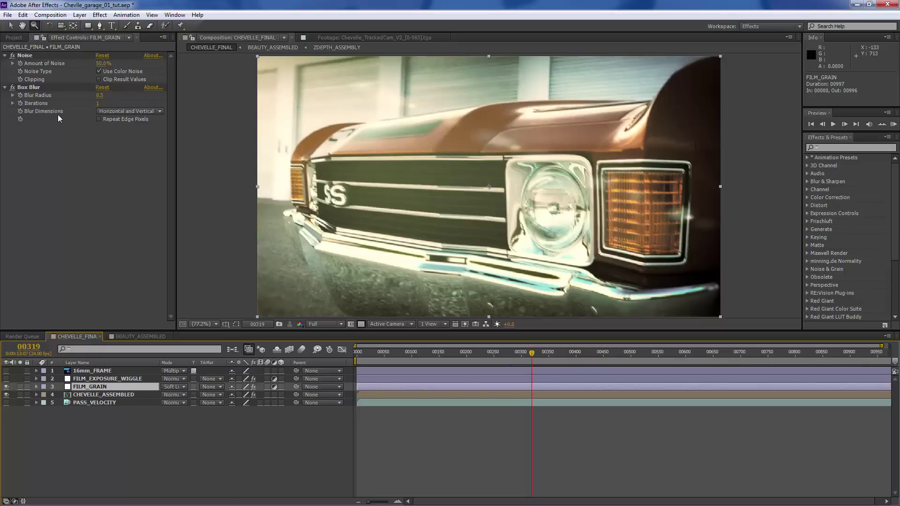
{"action": "right_click", "coordinate": [63, 149]}
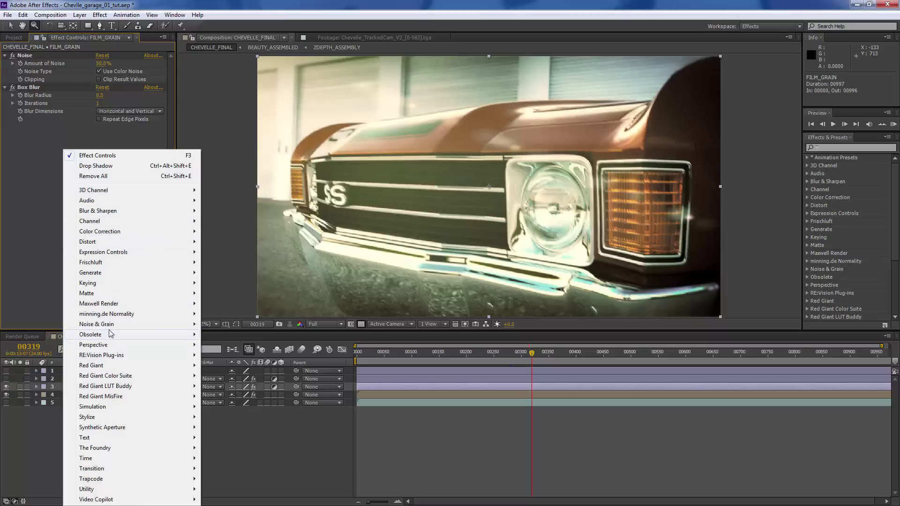
{"action": "mouse_move", "coordinate": [108, 325]}
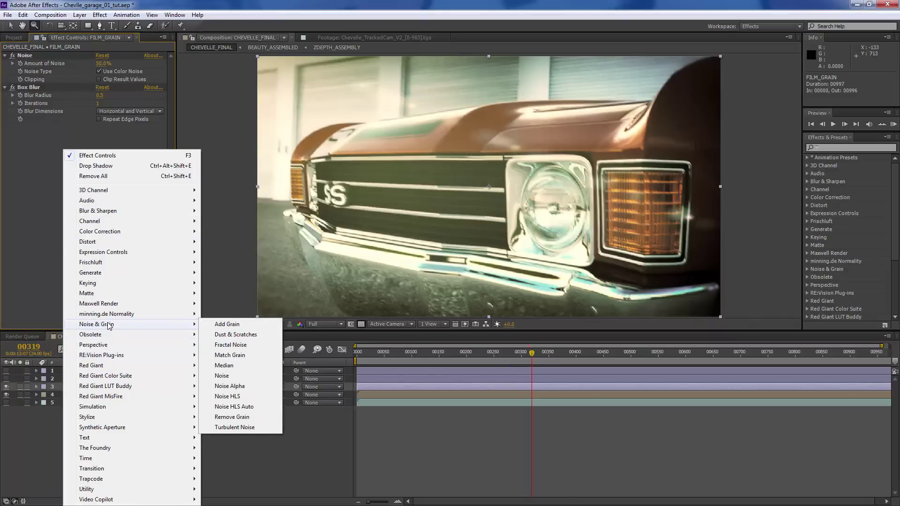
{"action": "left_click", "coordinate": [18, 180]}
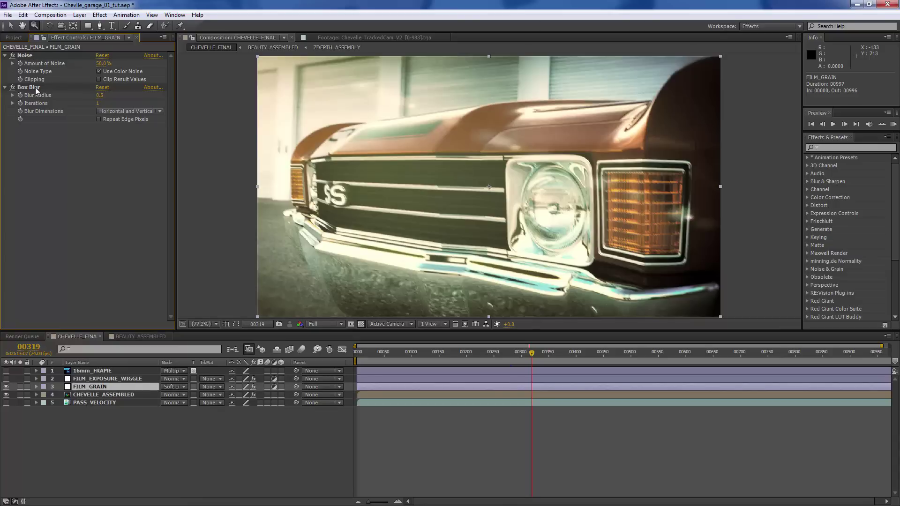
{"action": "left_click", "coordinate": [13, 87]}
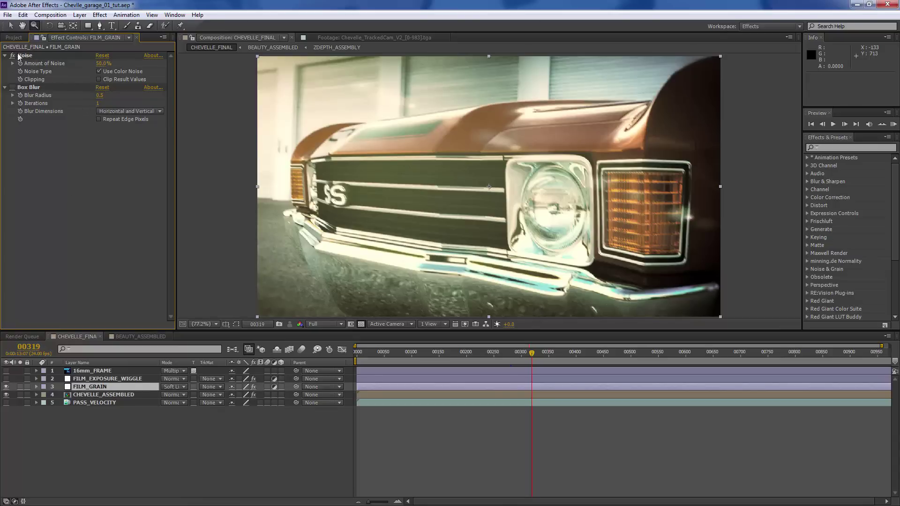
{"action": "left_click", "coordinate": [13, 55]}
{"action": "left_click", "coordinate": [13, 56]}
{"action": "key", "text": "t"}
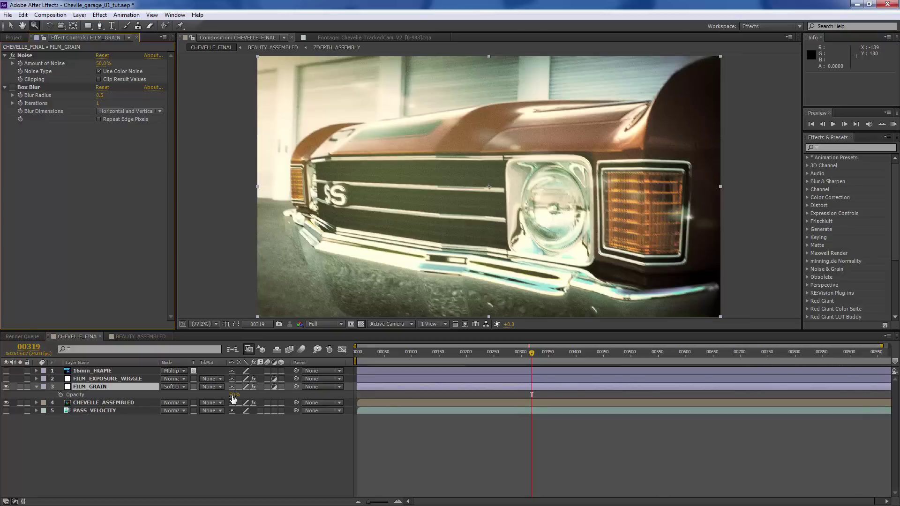
{"action": "left_click_drag", "start_coordinate": [232, 399], "coordinate": [281, 399]}
{"action": "key", "text": "period"}
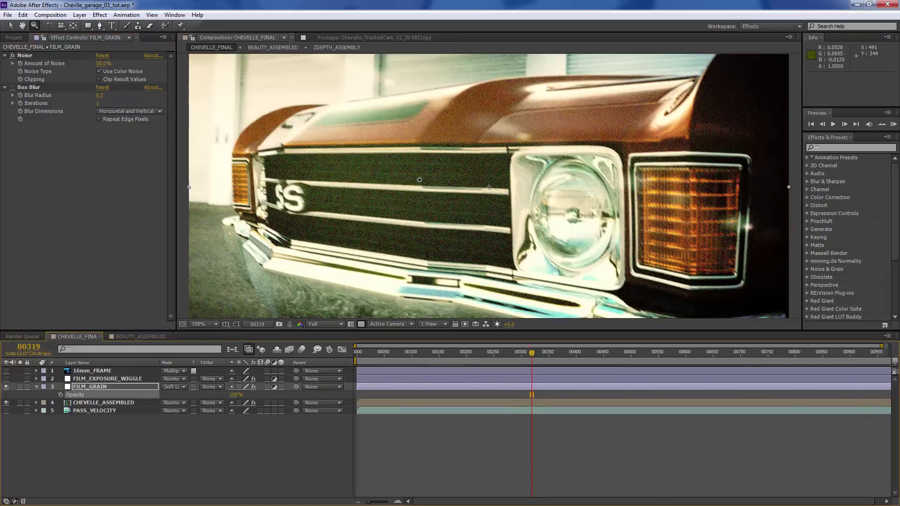
{"action": "key", "text": "period"}
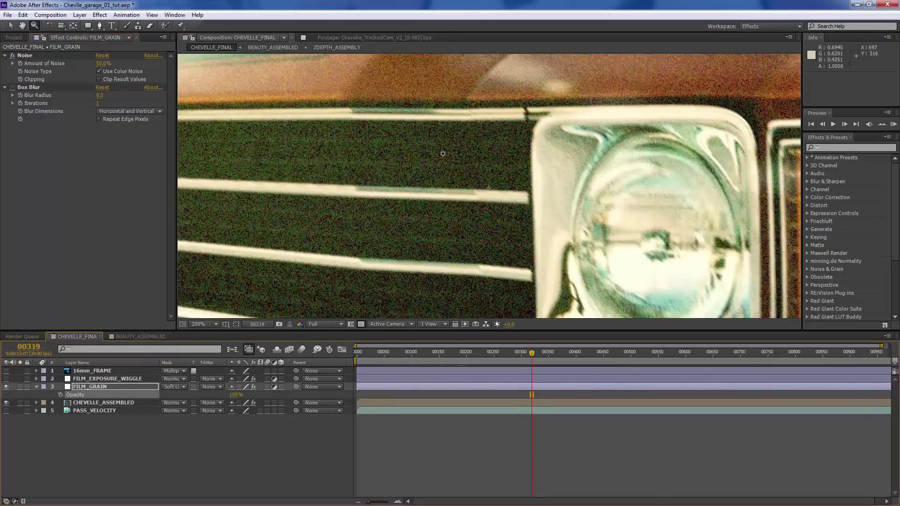
{"action": "left_click", "coordinate": [402, 161], "text": "alt"}
{"action": "left_click", "coordinate": [235, 394]}
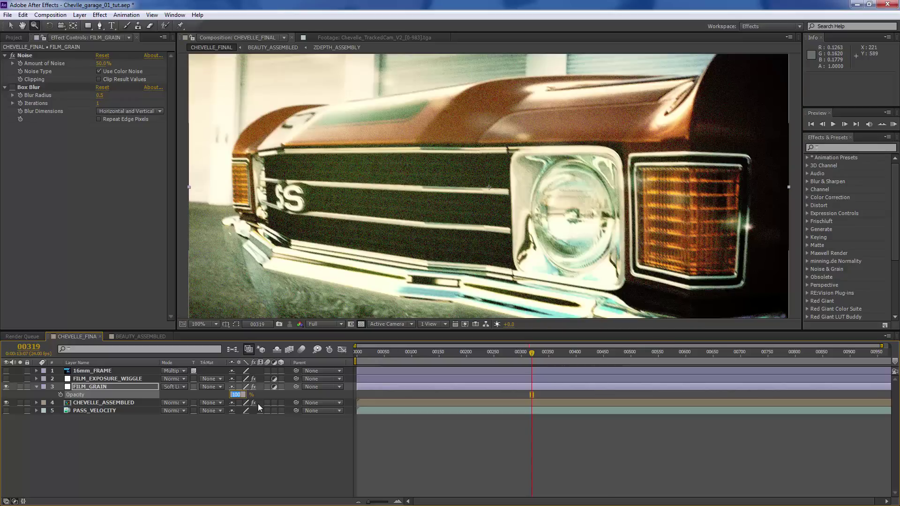
{"action": "type", "text": "50"}
{"action": "key", "text": "Return"}
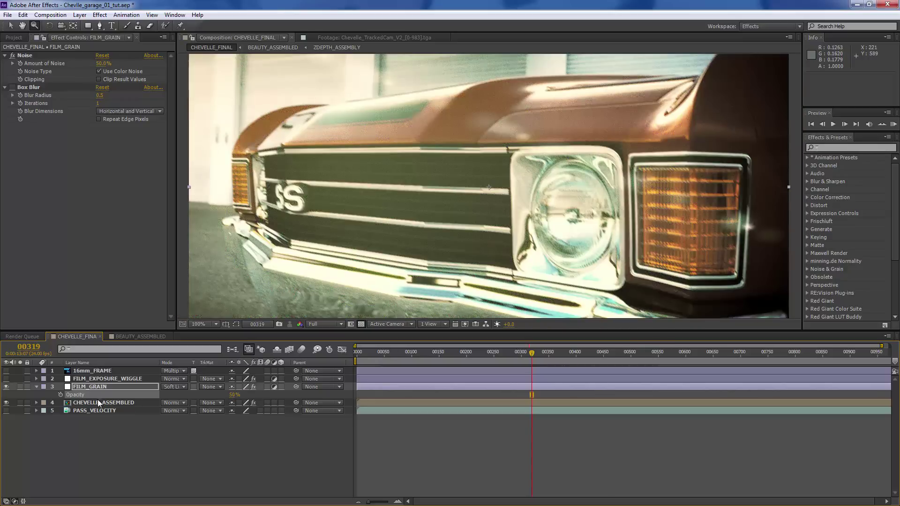
{"action": "left_click", "coordinate": [89, 387]}
{"action": "left_click", "coordinate": [36, 387]}
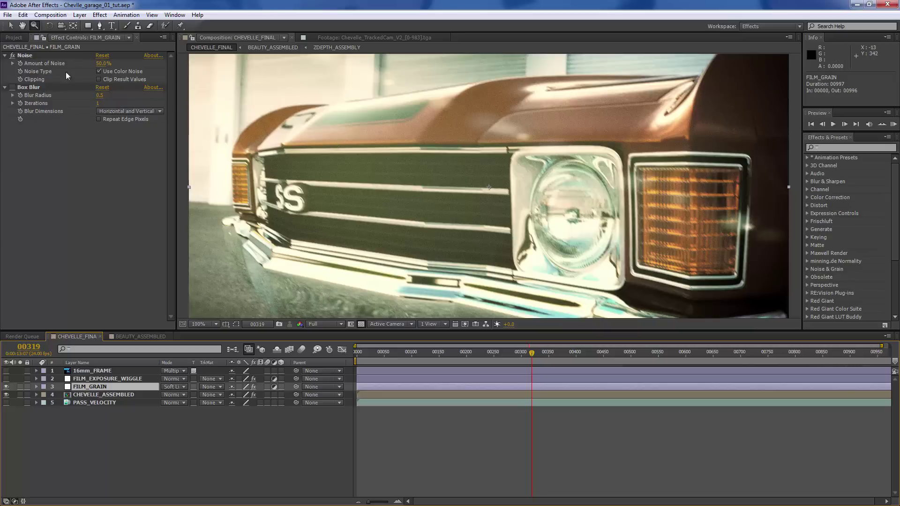
- Zoom the viewer to 200% on the grille and headlight and pan to show more grille
{"action": "left_click", "coordinate": [471, 170]}
{"action": "left_click", "coordinate": [471, 170], "text": "alt"}
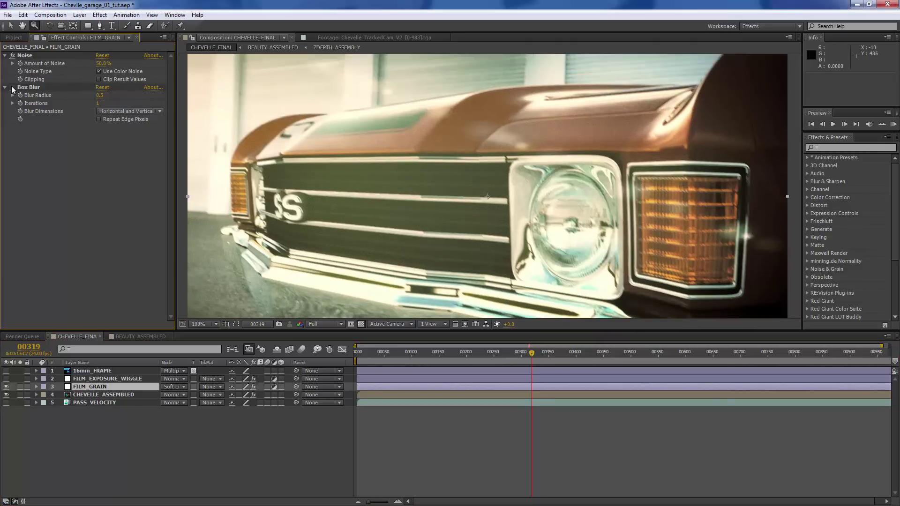
{"action": "left_click", "coordinate": [440, 190]}
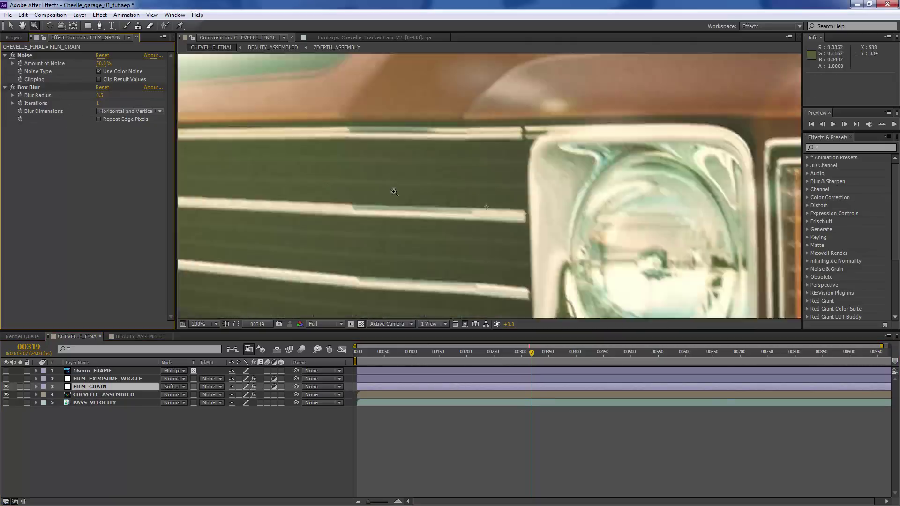
{"action": "left_click_drag", "start_coordinate": [287, 172], "coordinate": [379, 191]}
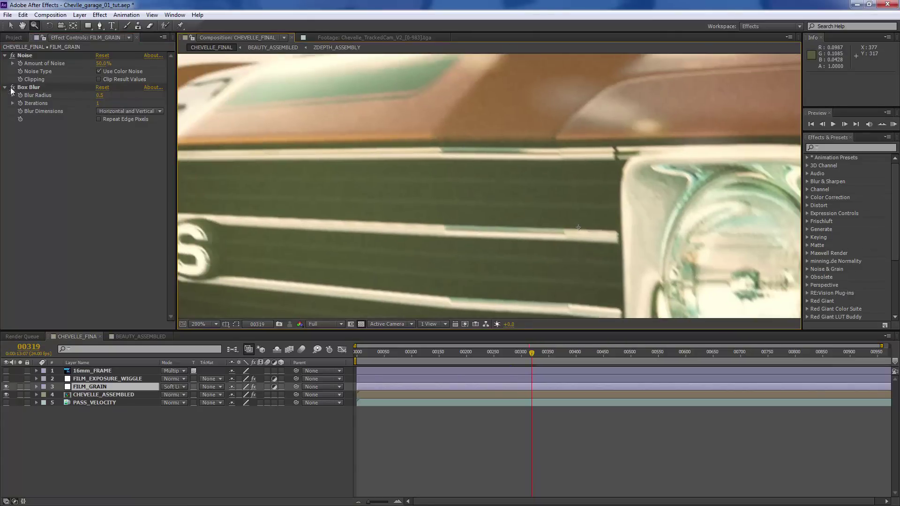
- At 400%, toggle the grain's Box Blur on and off to compare, panning onto the car body
{"action": "left_click", "coordinate": [13, 89]}
{"action": "key", "text": "period"}
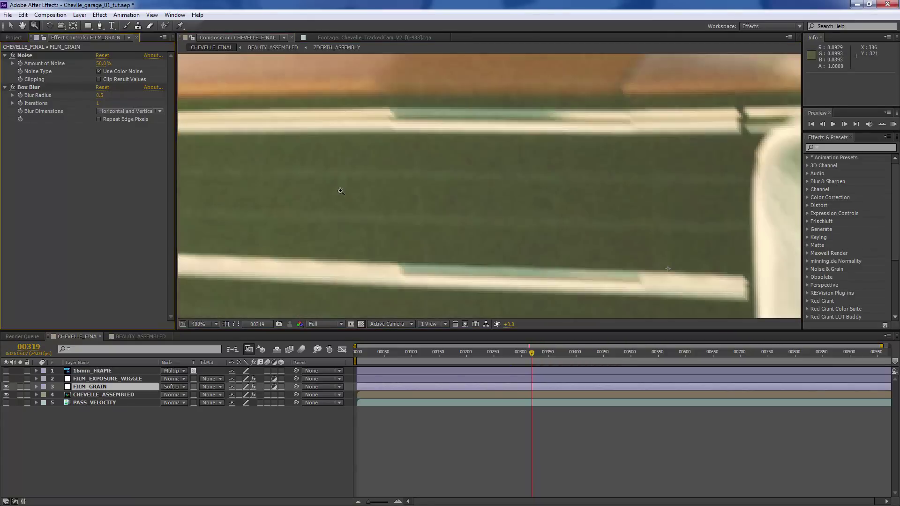
{"action": "left_click", "coordinate": [13, 88]}
{"action": "left_click", "coordinate": [13, 88]}
{"action": "left_click", "coordinate": [13, 88]}
{"action": "left_click", "coordinate": [12, 88]}
{"action": "left_click_drag", "start_coordinate": [432, 171], "coordinate": [462, 152]}
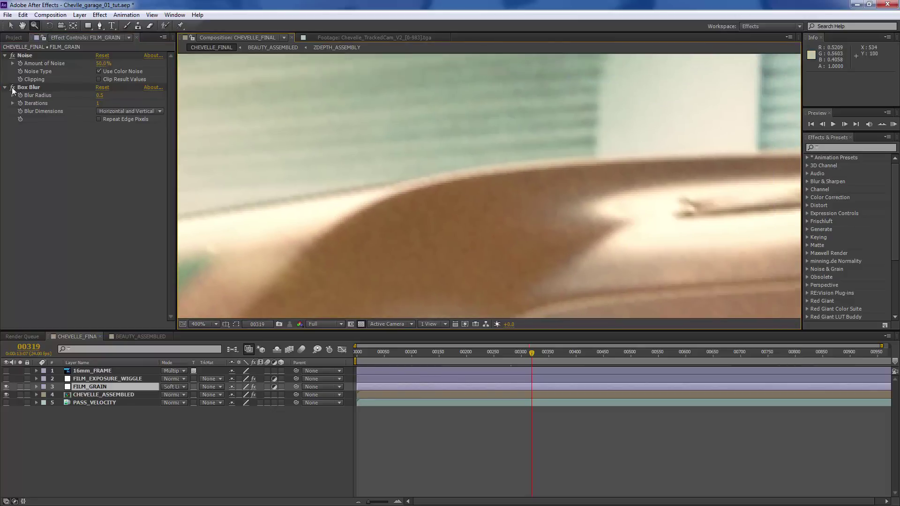
{"action": "left_click", "coordinate": [13, 90]}
- Zoom back to 100% and hide the FILM_GRAIN layer
{"action": "key", "text": "slash"}
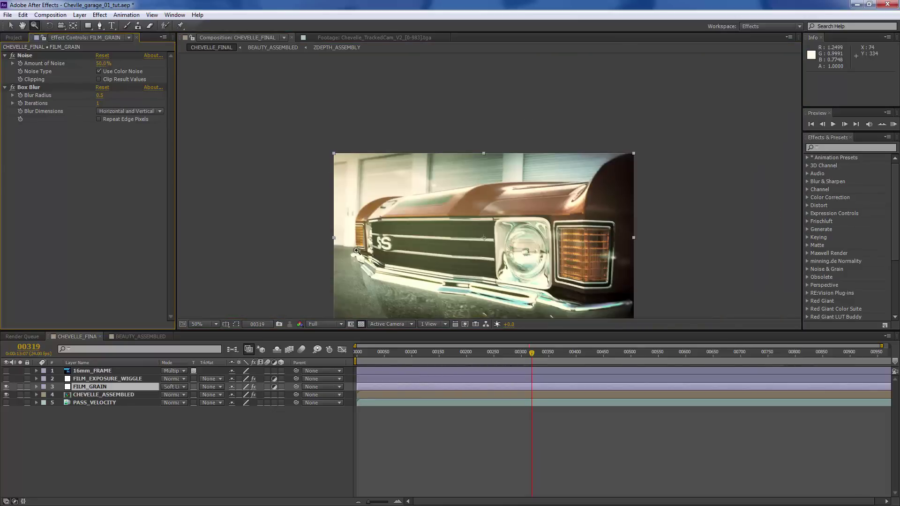
{"action": "left_click", "coordinate": [430, 174]}
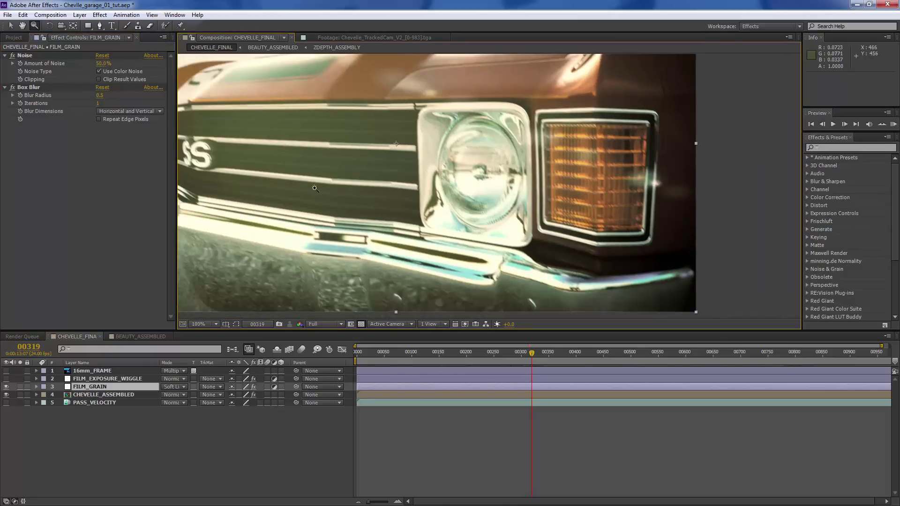
{"action": "left_click", "coordinate": [6, 387]}
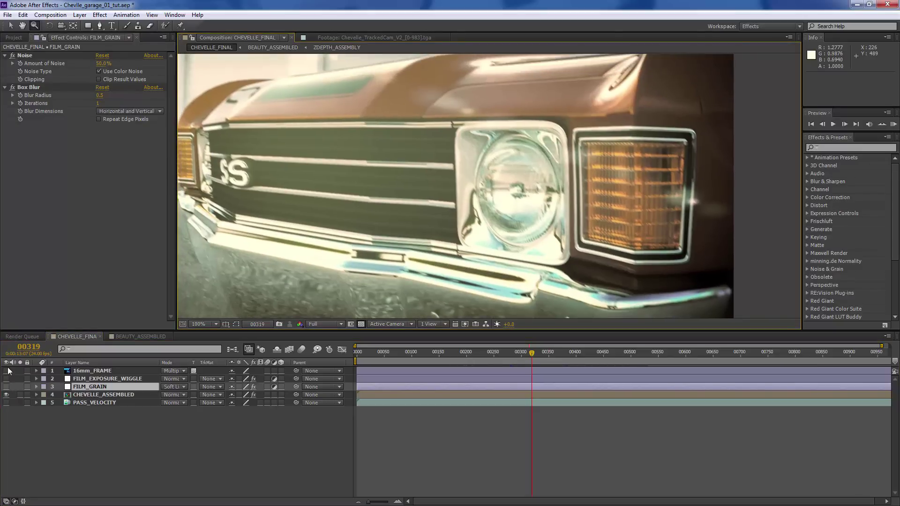
{"action": "key", "text": "comma"}
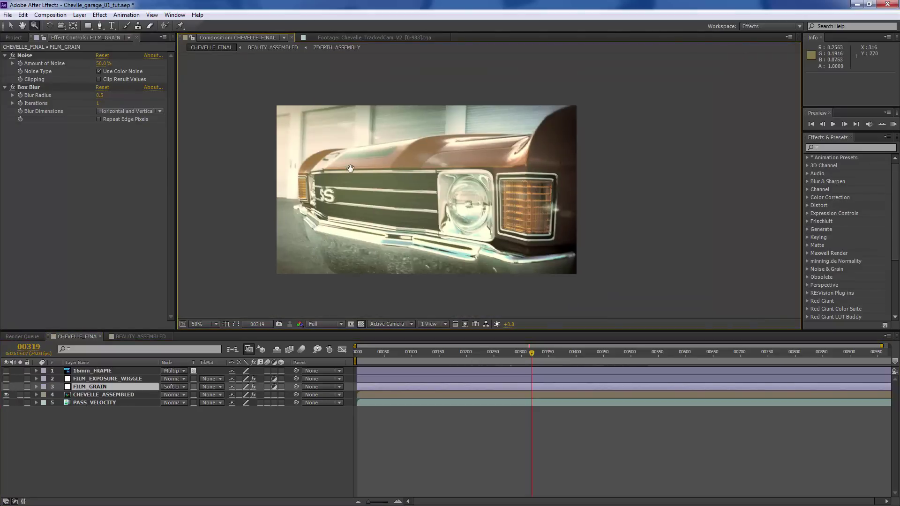
{"action": "mouse_move", "coordinate": [7, 385]}
{"action": "left_mouse_down"}
{"action": "mouse_move", "coordinate": [7, 371]}
{"action": "mouse_move", "coordinate": [7, 379]}
{"action": "left_mouse_up"}
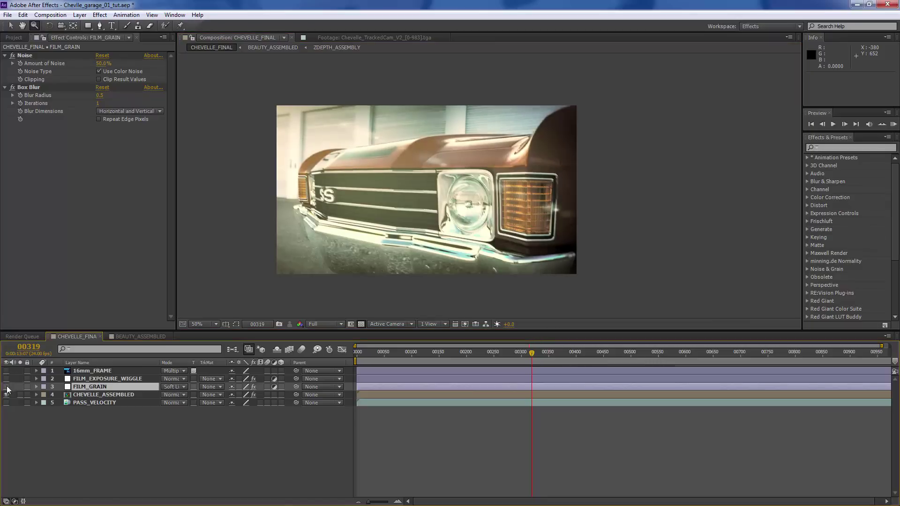
{"action": "left_click", "coordinate": [6, 386]}
{"action": "left_click", "coordinate": [6, 387]}
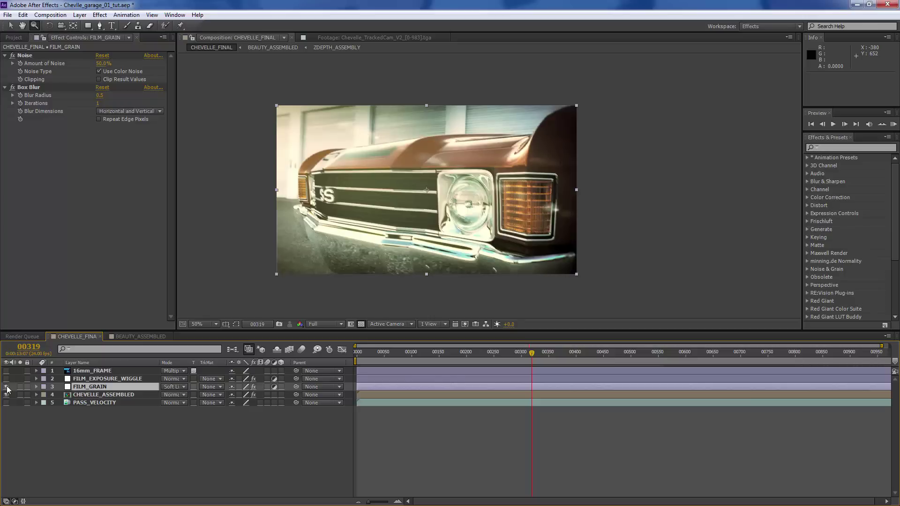
{"action": "left_click", "coordinate": [7, 387]}
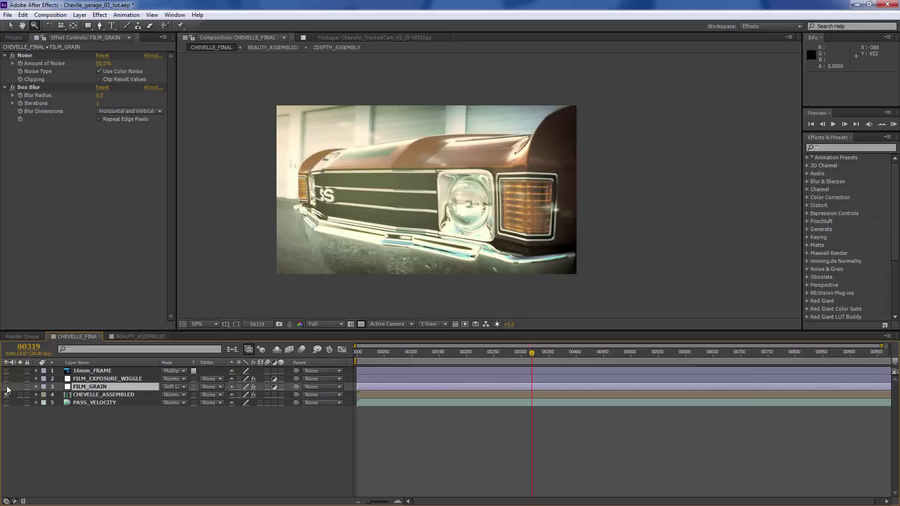
- Select CHEVELLE_ASSEMBLED to show RSMB Pro Vectors using PASS_VELOCITY, Max Displace 11.00, Blur Amt 1.00
{"action": "left_click", "coordinate": [100, 394]}
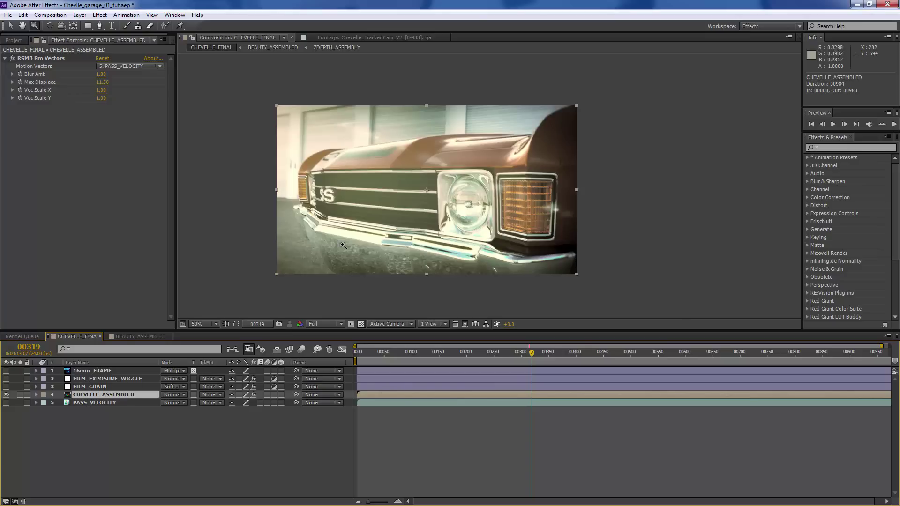
{"action": "left_click", "coordinate": [6, 402]}
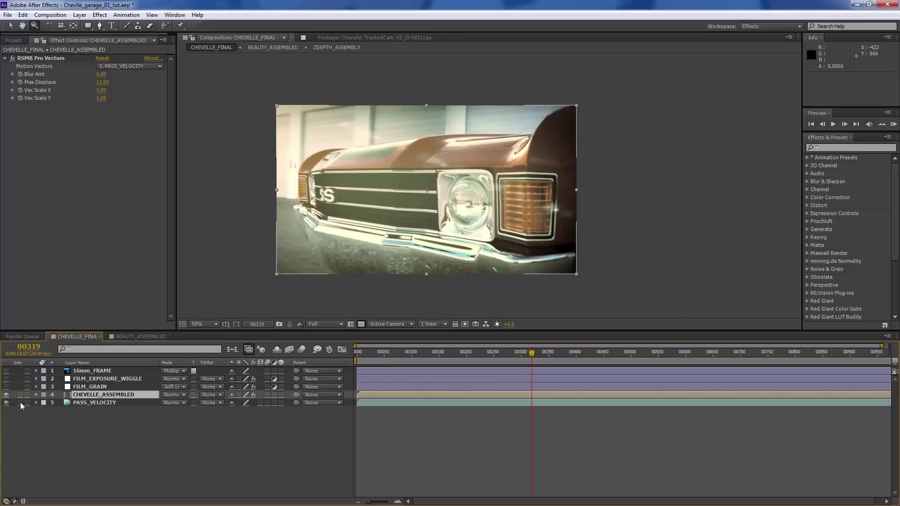
{"action": "left_click", "coordinate": [20, 402]}
{"action": "mouse_move", "coordinate": [465, 351]}
{"action": "left_mouse_down"}
{"action": "mouse_move", "coordinate": [370, 358]}
{"action": "mouse_move", "coordinate": [510, 356]}
{"action": "mouse_move", "coordinate": [459, 359]}
{"action": "left_mouse_up"}
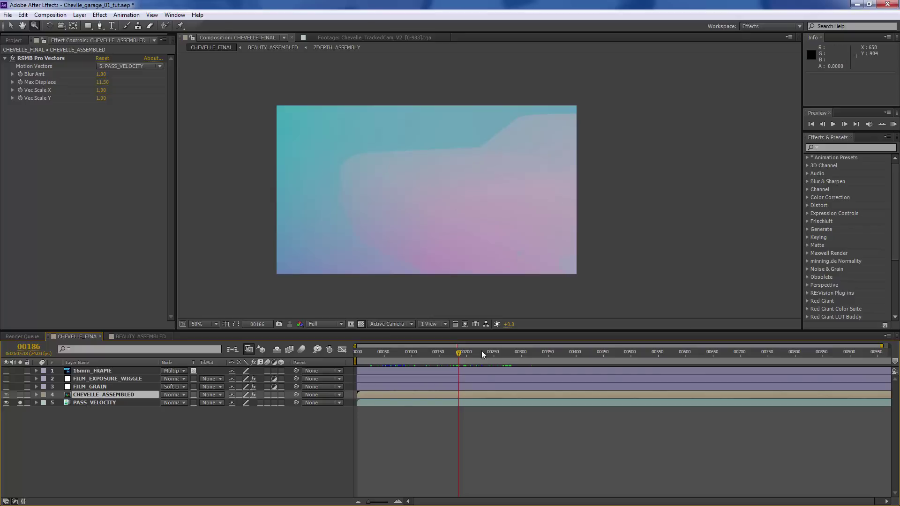
{"action": "left_click_drag", "start_coordinate": [482, 350], "coordinate": [414, 356]}
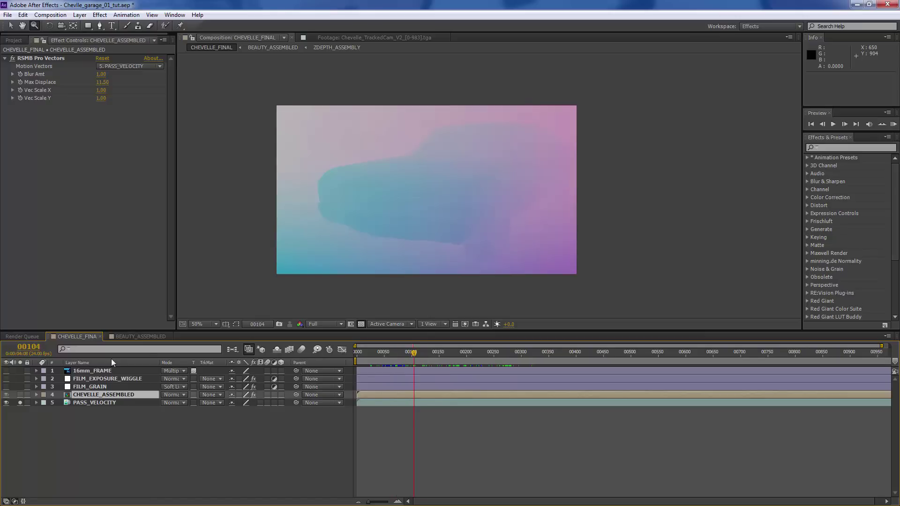
{"action": "left_click", "coordinate": [19, 402]}
{"action": "left_click", "coordinate": [6, 402]}
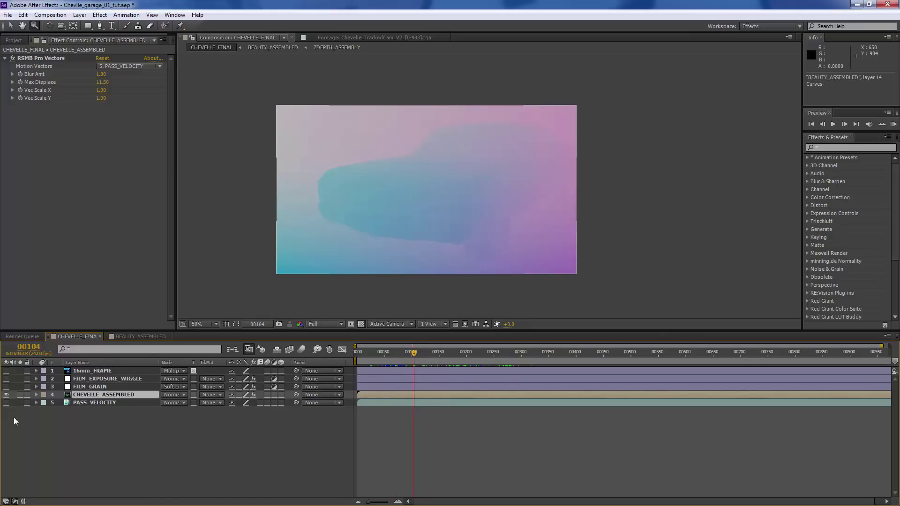
{"action": "left_click", "coordinate": [97, 402]}
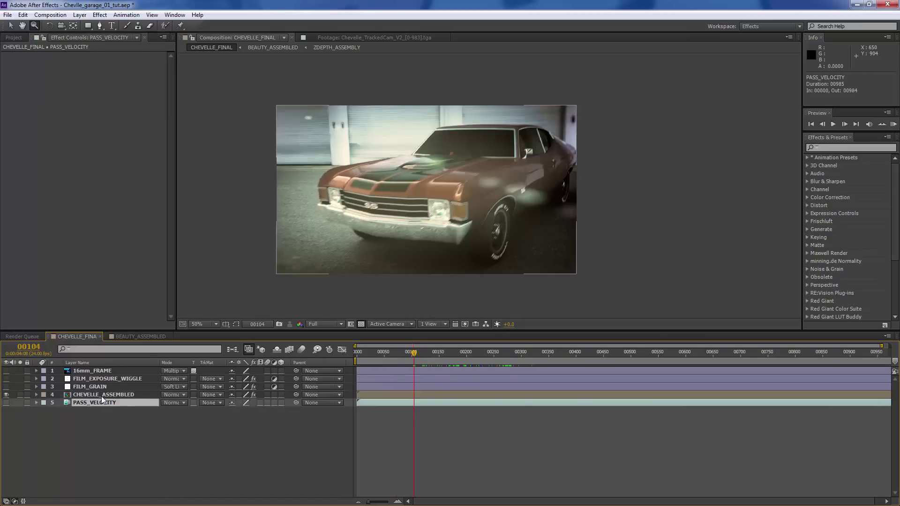
{"action": "left_click", "coordinate": [105, 395]}
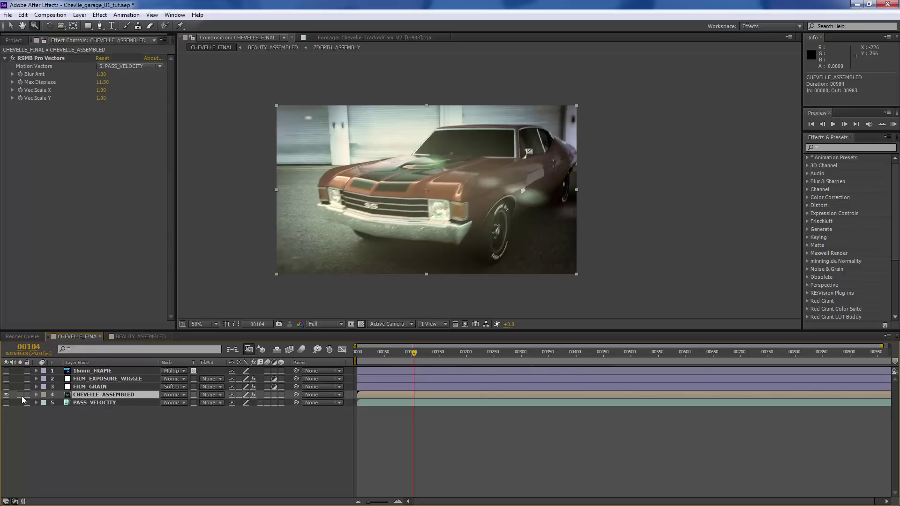
{"action": "left_click", "coordinate": [35, 58]}
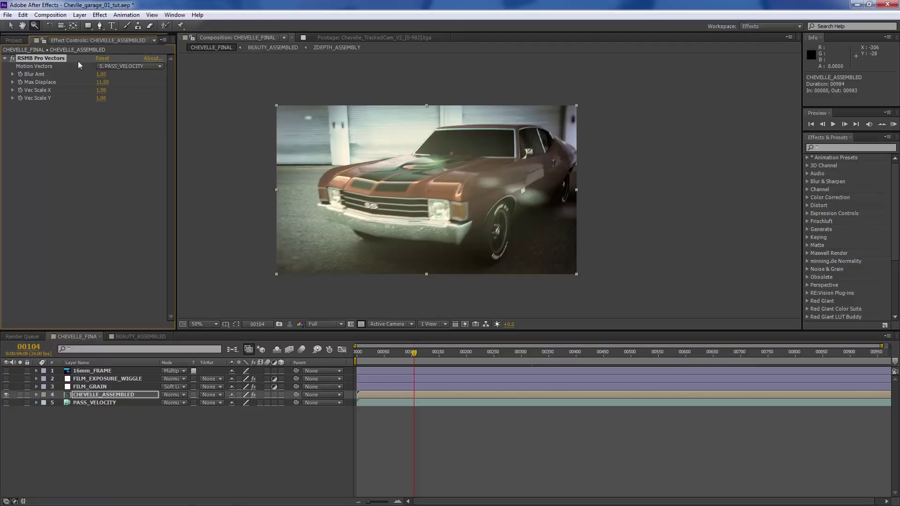
{"action": "left_click", "coordinate": [108, 67]}
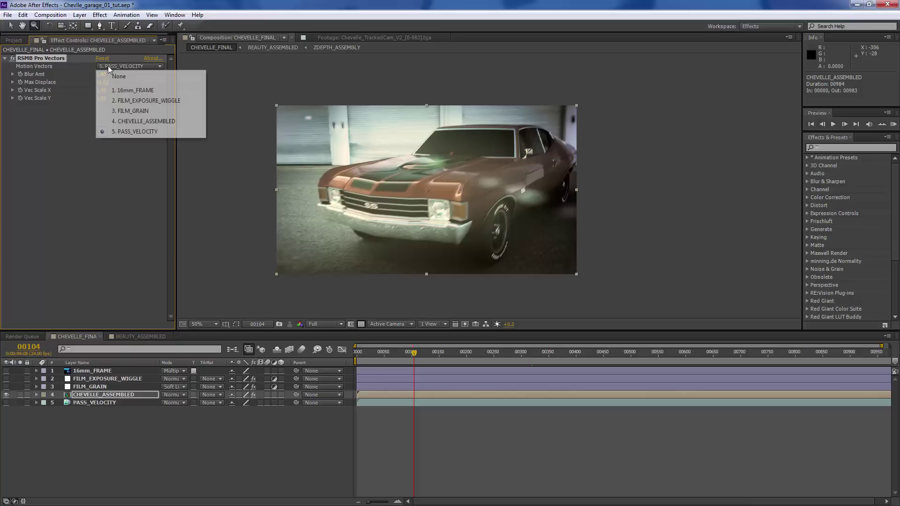
{"action": "left_click", "coordinate": [132, 132]}
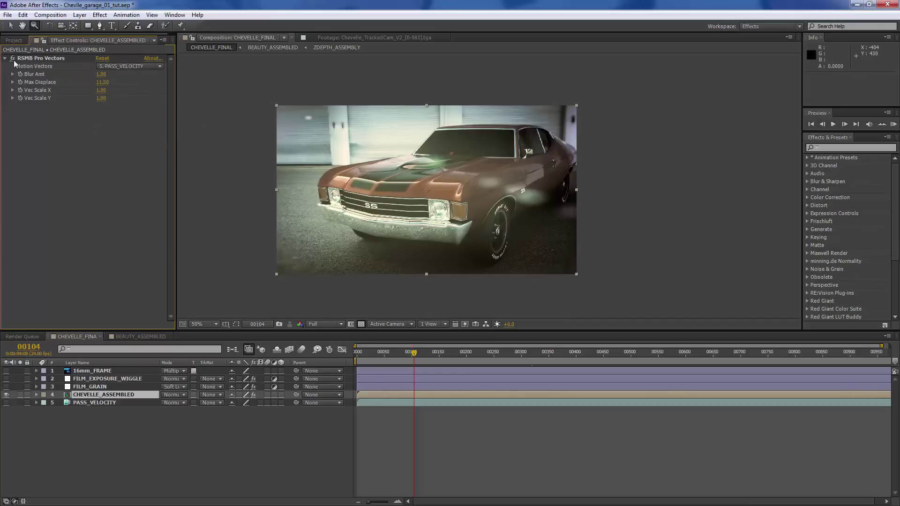
{"action": "left_click", "coordinate": [470, 231]}
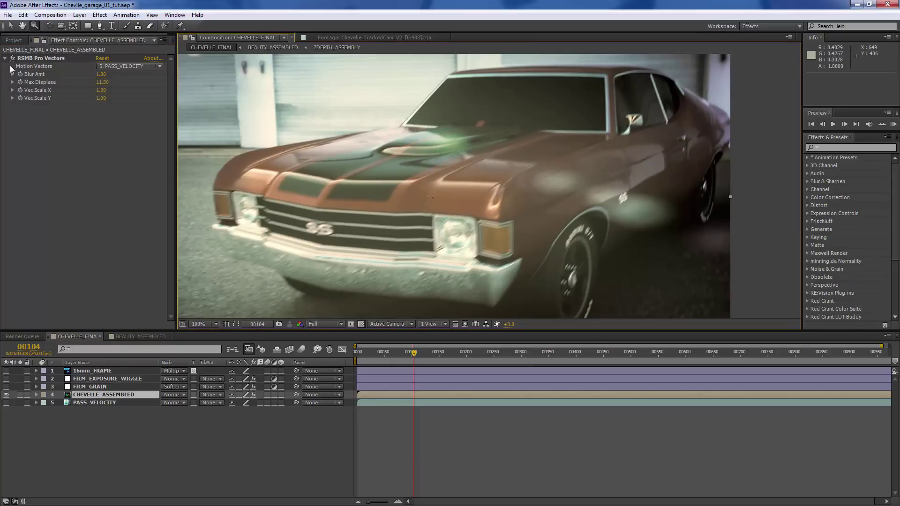
{"action": "left_click", "coordinate": [12, 58]}
{"action": "left_click", "coordinate": [13, 58]}
{"action": "left_click", "coordinate": [381, 350]}
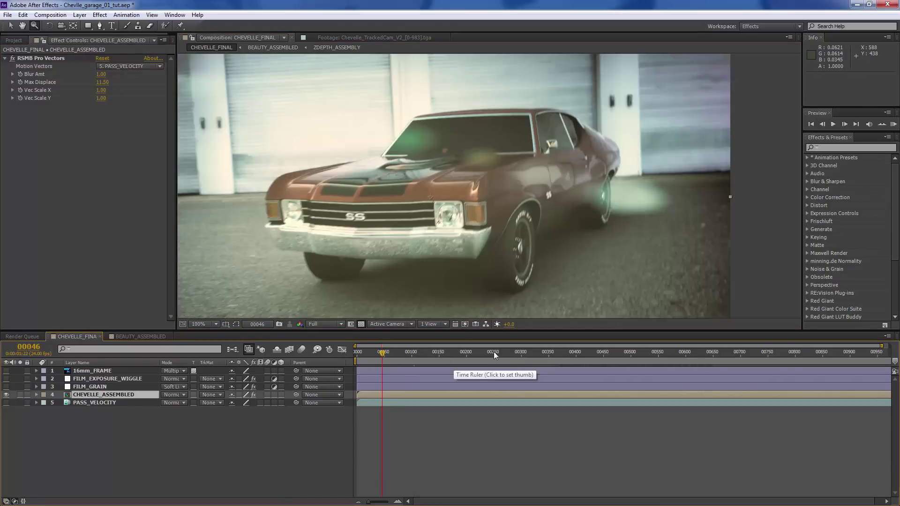
{"action": "left_click", "coordinate": [494, 352]}
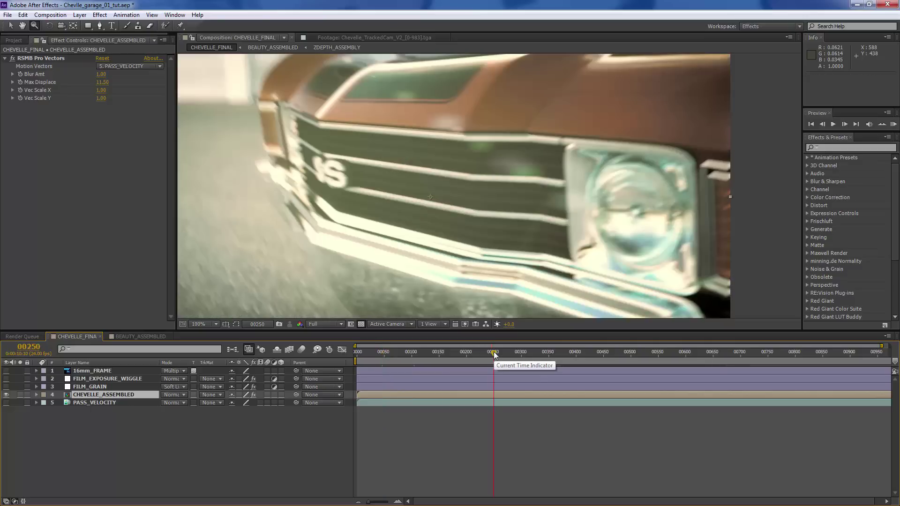
{"action": "left_click", "coordinate": [13, 59]}
{"action": "left_click", "coordinate": [13, 58]}
{"action": "left_click", "coordinate": [12, 58]}
{"action": "left_click", "coordinate": [13, 58]}
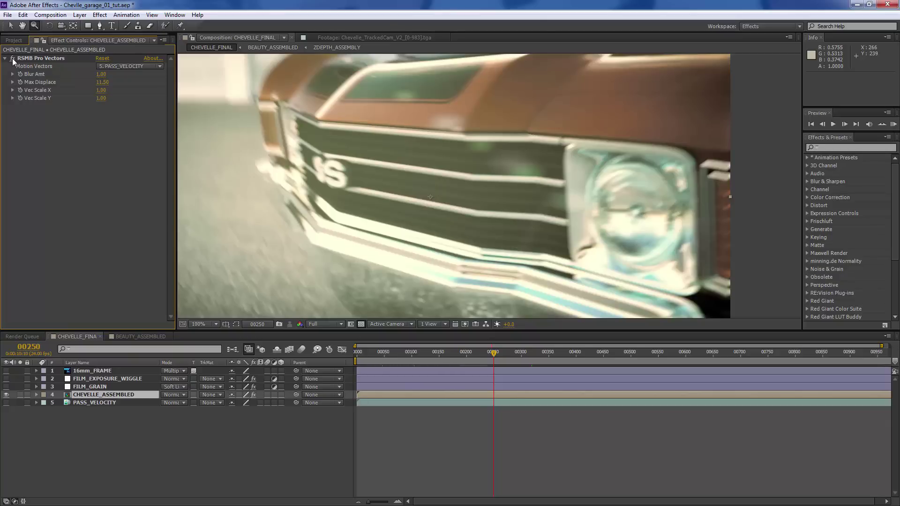
{"action": "left_click", "coordinate": [111, 439]}
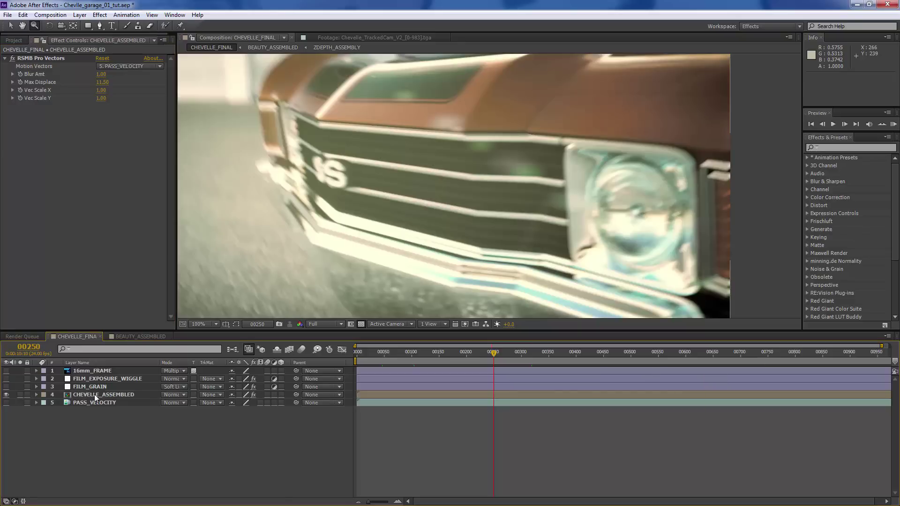
{"action": "left_click", "coordinate": [94, 394]}
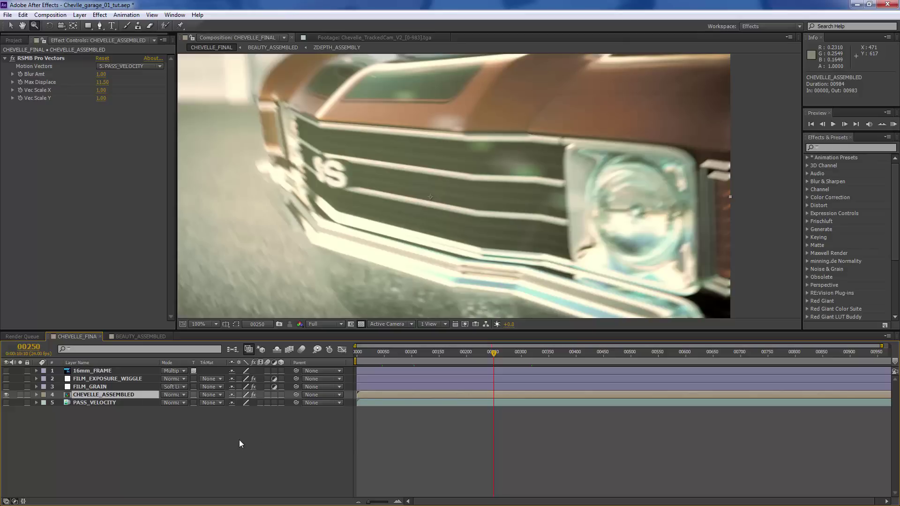
{"action": "left_click", "coordinate": [85, 404]}
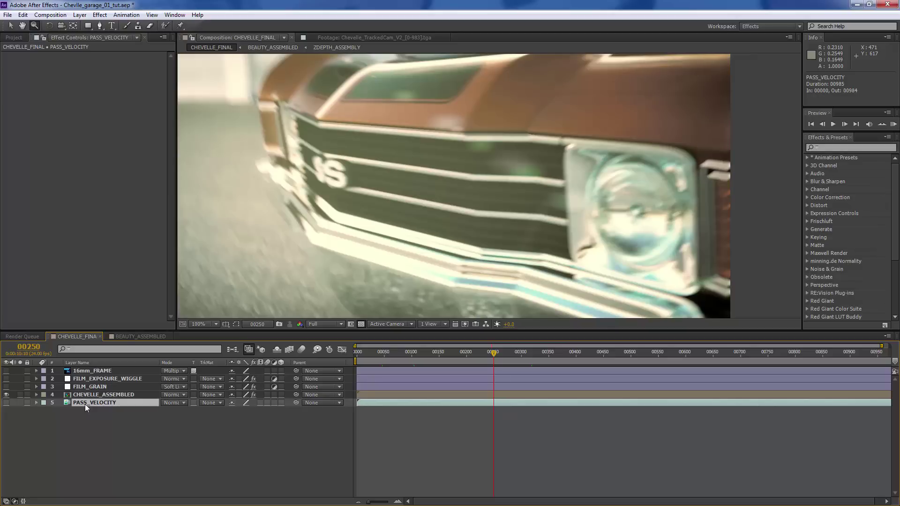
{"action": "left_click", "coordinate": [108, 394]}
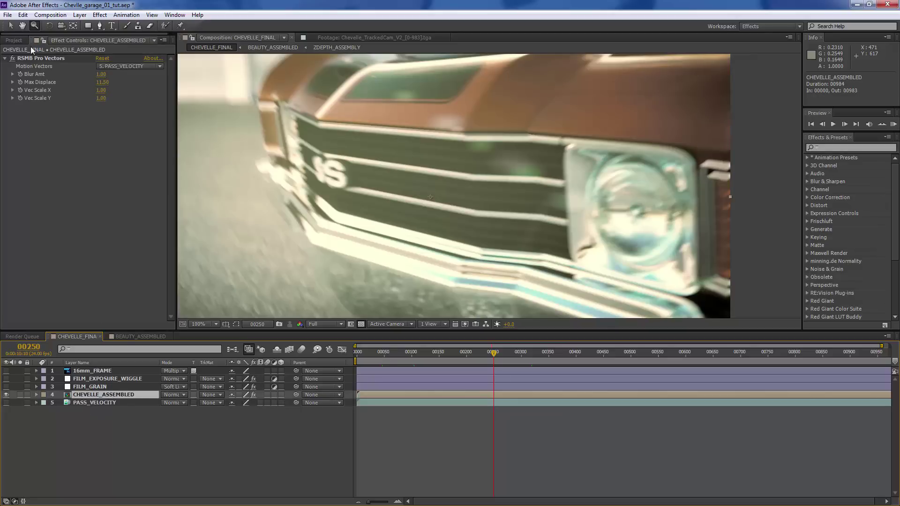
{"action": "left_click", "coordinate": [44, 58]}
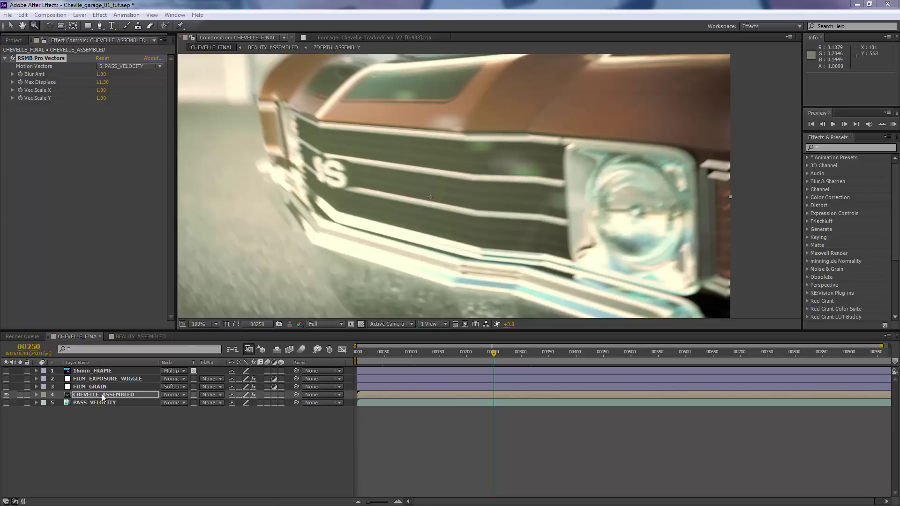
- Open BEAUTY_ASSEMBLED from layer 4 and inspect FX_FLARE, FX_GLOW, GRADE_VIGNETTE and GRADE_MASTER settings
{"action": "double_click", "coordinate": [68, 396]}
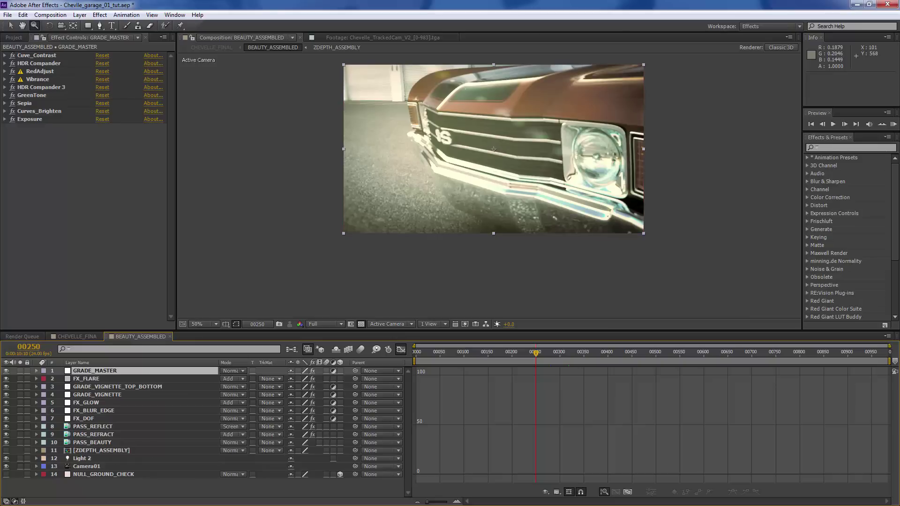
{"action": "left_click", "coordinate": [108, 377]}
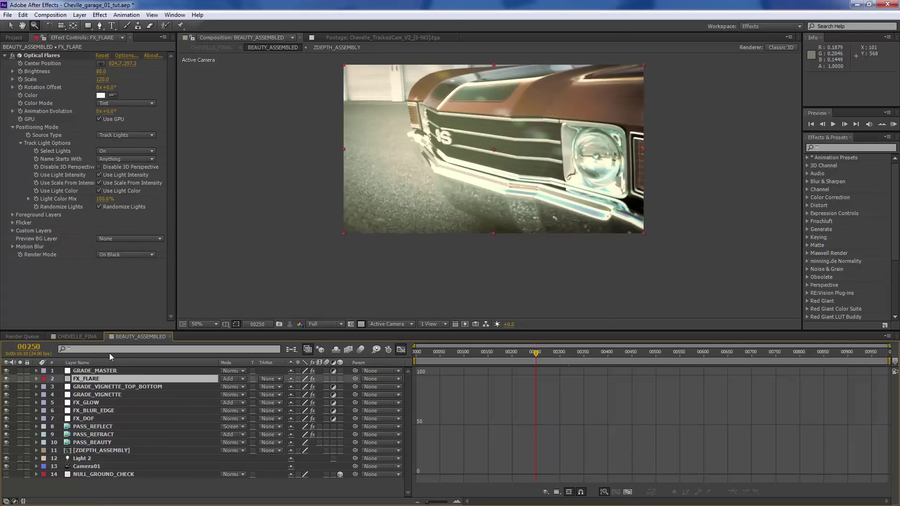
{"action": "left_click", "coordinate": [82, 402]}
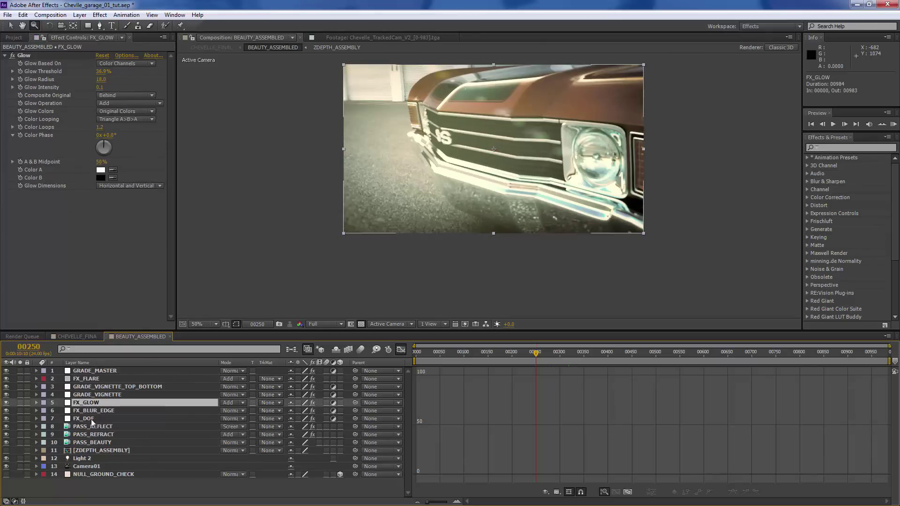
{"action": "left_click", "coordinate": [105, 396]}
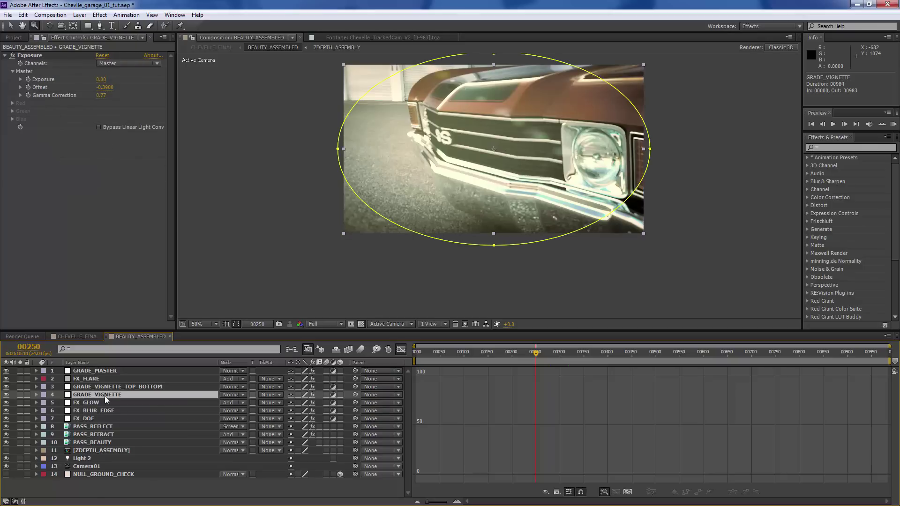
{"action": "left_click", "coordinate": [121, 370]}
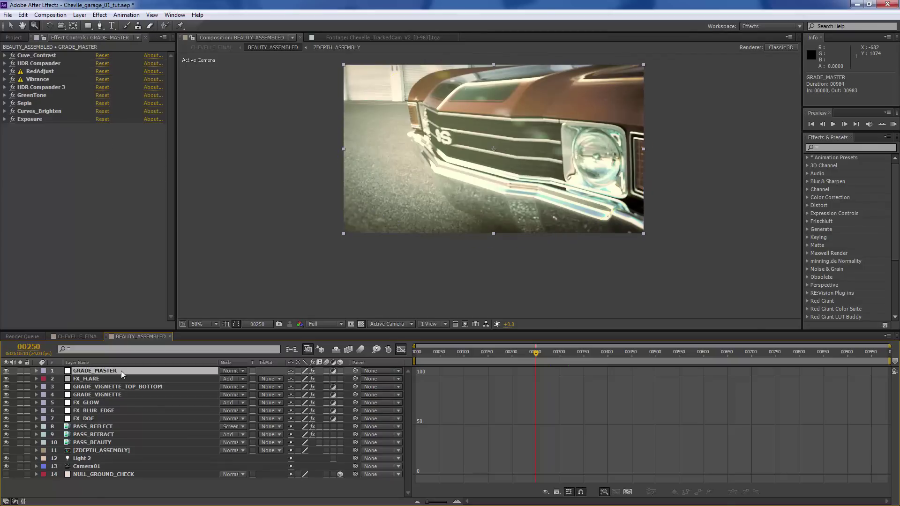
- Recheck the FX_FLARE, GRADE_VIGNETTE_TOP_BOTTOM and GRADE_VIGNETTE layer settings
{"action": "left_click", "coordinate": [333, 370]}
{"action": "left_click", "coordinate": [93, 379]}
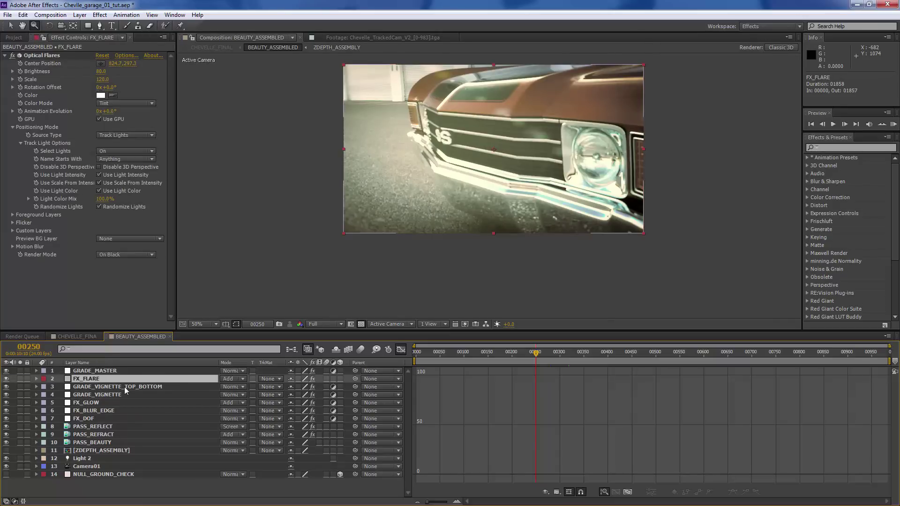
{"action": "left_click", "coordinate": [93, 387]}
{"action": "left_click", "coordinate": [97, 395]}
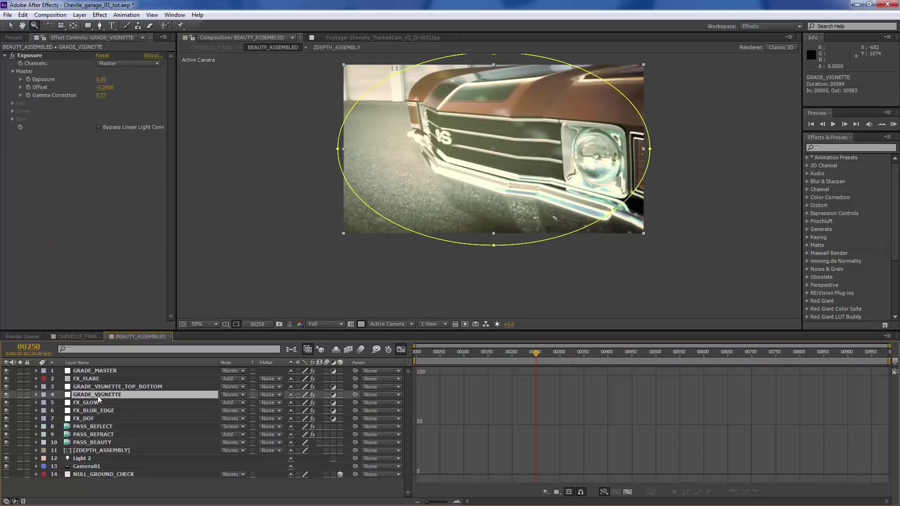
{"action": "left_click", "coordinate": [108, 386]}
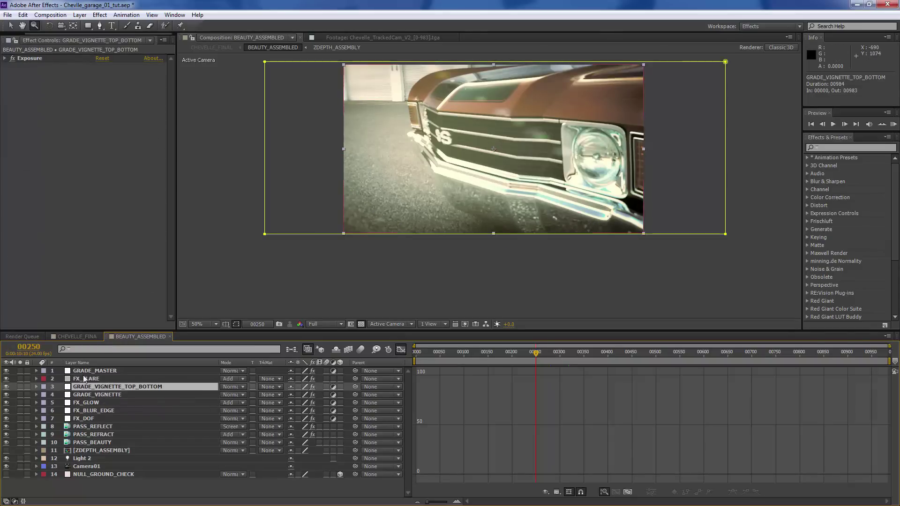
- Hide GRADE_MASTER, FX_FLARE and both vignette layers to see the ungraded render
{"action": "left_click_drag", "start_coordinate": [6, 370], "coordinate": [7, 378]}
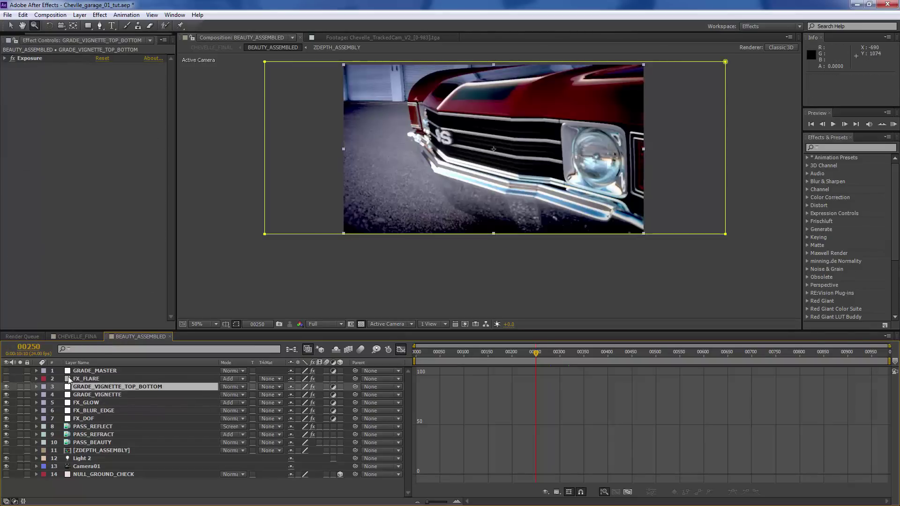
{"action": "left_click", "coordinate": [96, 371]}
{"action": "left_click_drag", "start_coordinate": [7, 387], "coordinate": [6, 395]}
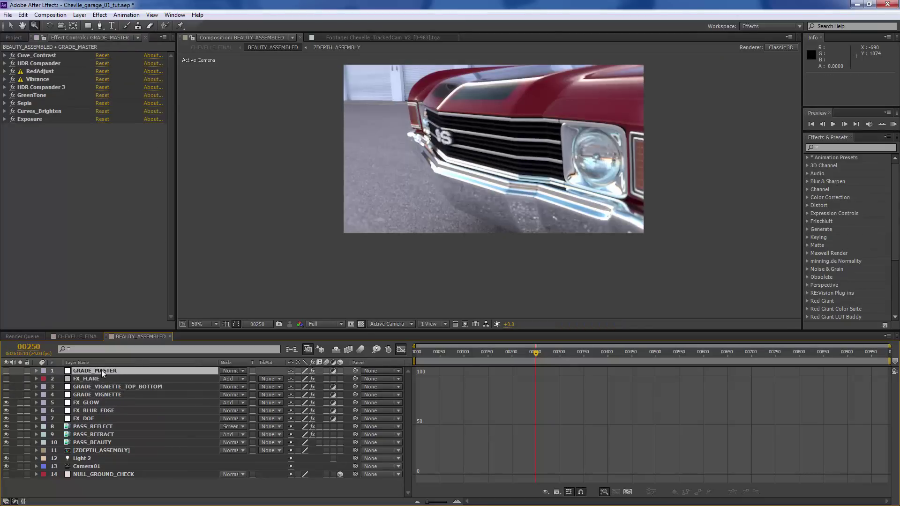
{"action": "left_click", "coordinate": [101, 388]}
{"action": "left_click", "coordinate": [97, 396]}
{"action": "left_click", "coordinate": [94, 379]}
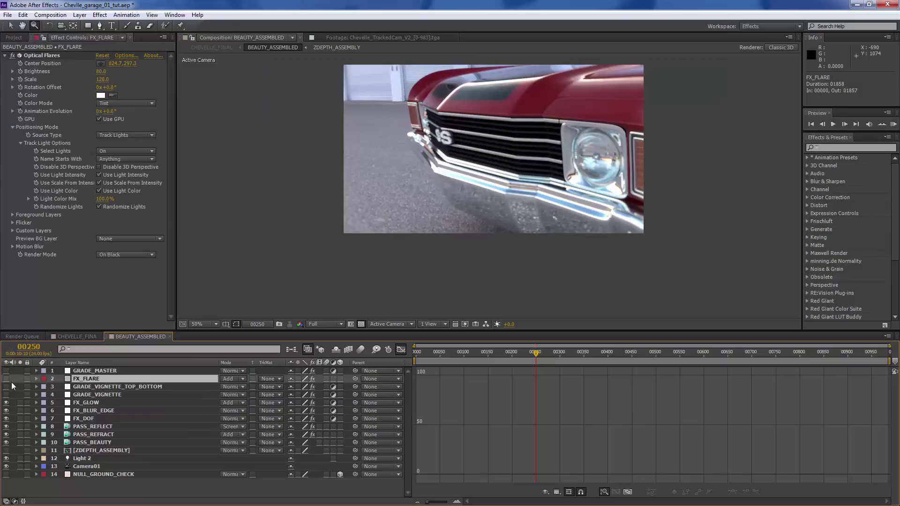
- Turn GRADE_VIGNETTE_TOP_BOTTOM and GRADE_VIGNETTE back on to preview the vignettes
{"action": "left_click", "coordinate": [92, 393]}
{"action": "left_click", "coordinate": [75, 387]}
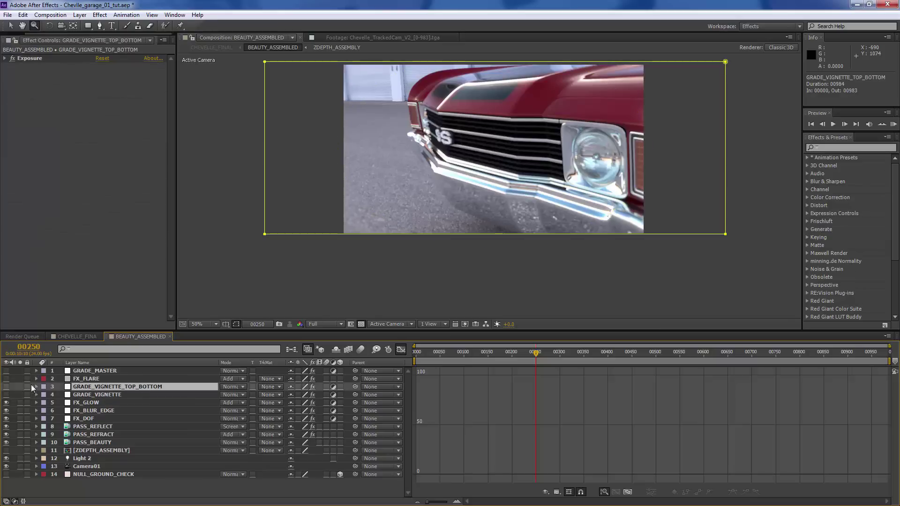
{"action": "left_click", "coordinate": [7, 387]}
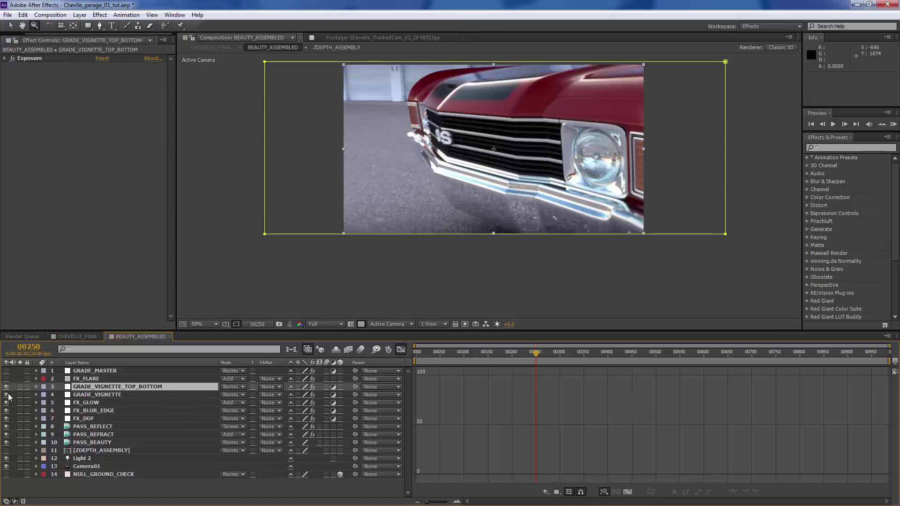
{"action": "left_click", "coordinate": [7, 395]}
- Zoom in on the car and back to 50%, then hide the top-and-bottom vignette again
{"action": "left_click", "coordinate": [107, 379]}
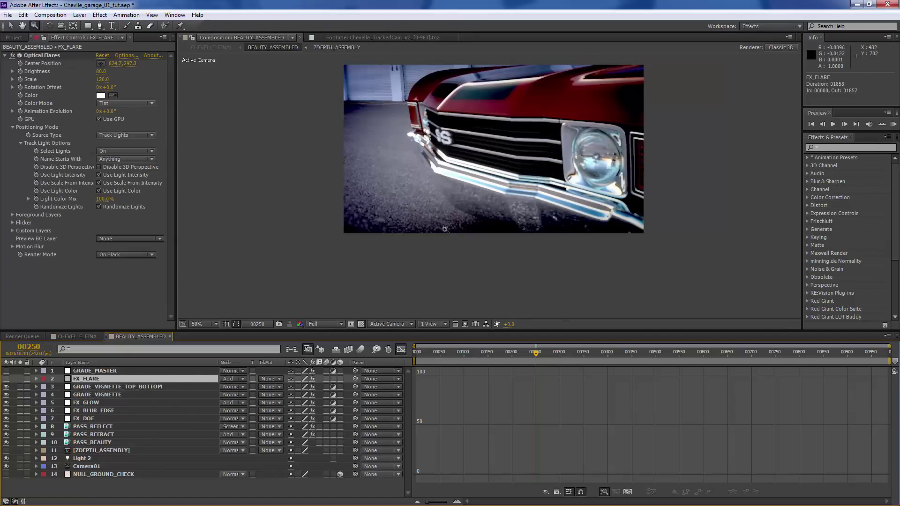
{"action": "left_click", "coordinate": [546, 164]}
{"action": "left_click", "coordinate": [657, 132], "text": "alt"}
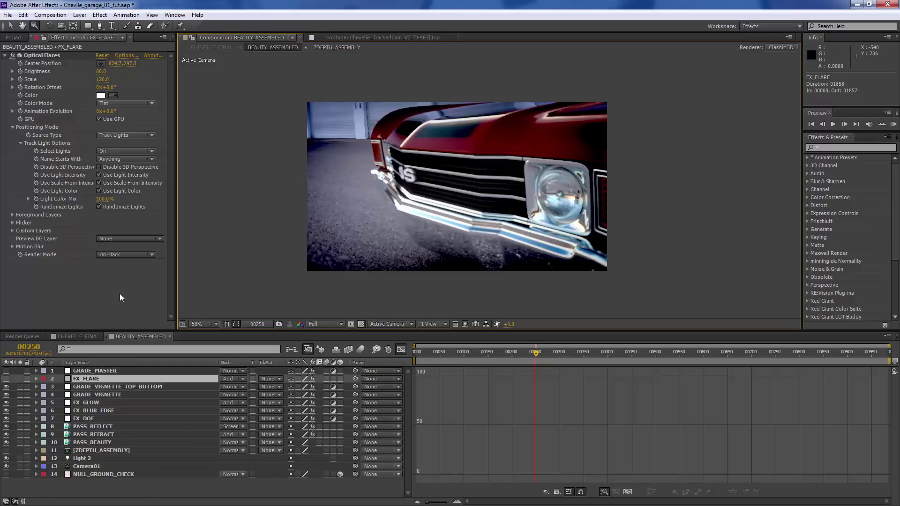
{"action": "left_click", "coordinate": [107, 386]}
{"action": "left_click", "coordinate": [6, 386]}
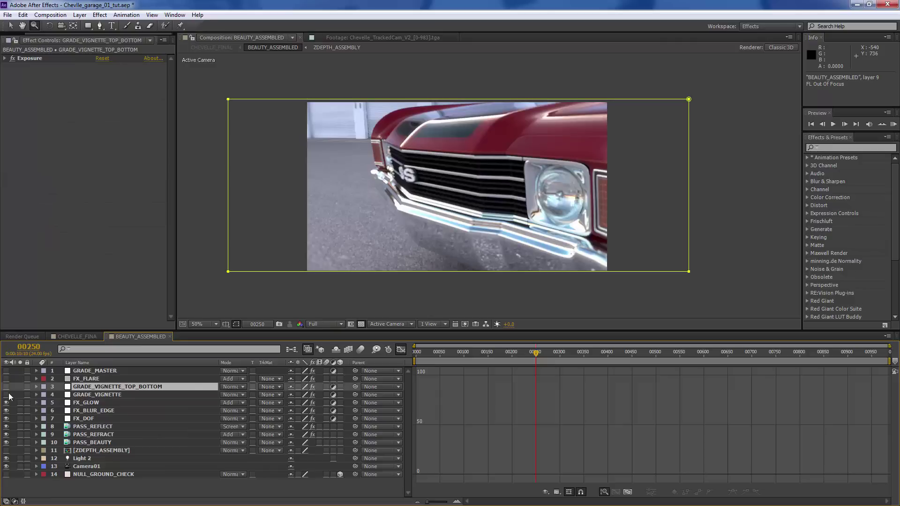
{"action": "left_click", "coordinate": [124, 378]}
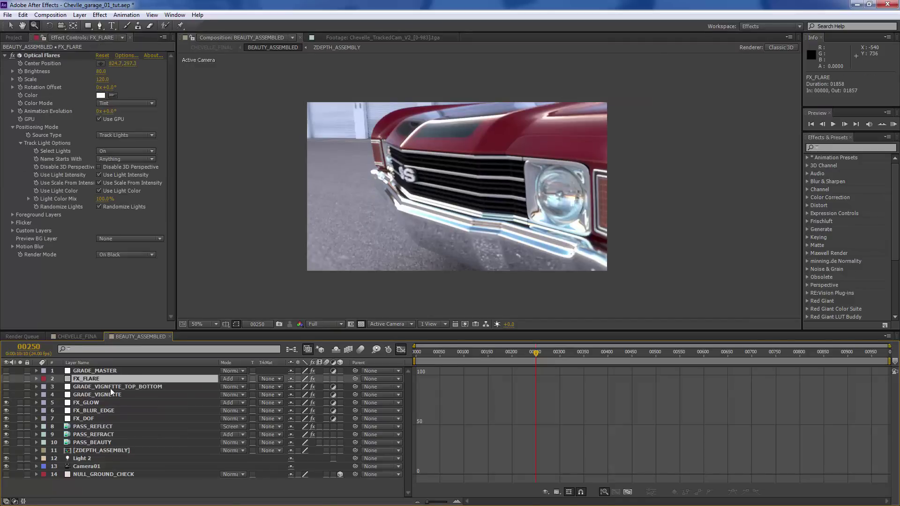
- Toggle FX_FLARE's haze off and on to compare, leaving it visible
{"action": "left_click", "coordinate": [6, 379]}
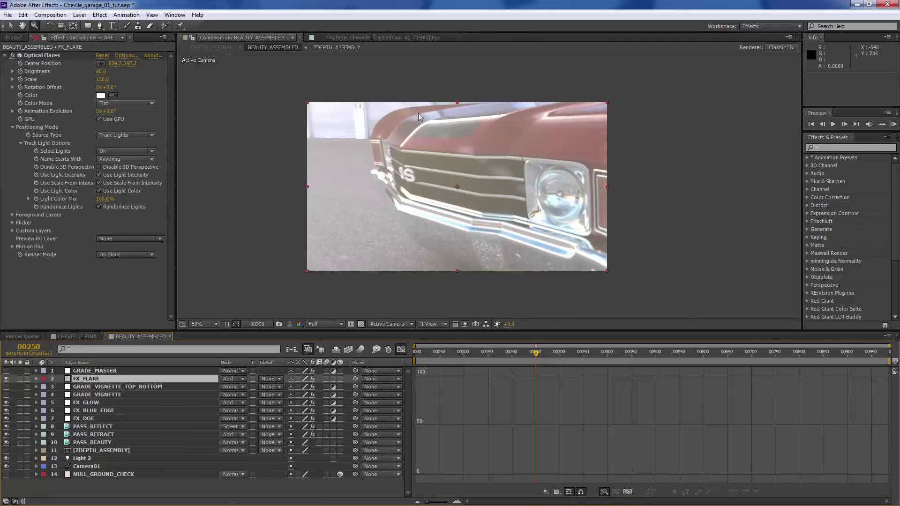
{"action": "left_click", "coordinate": [7, 379]}
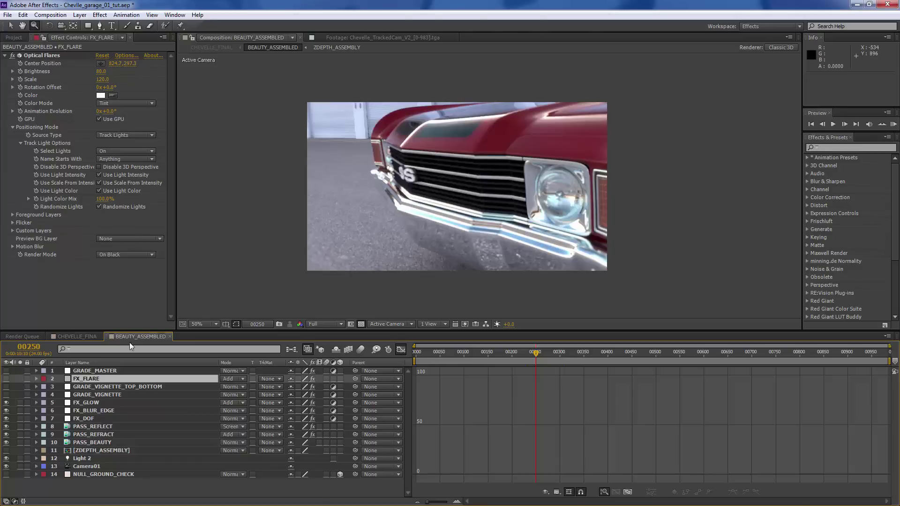
{"action": "left_click", "coordinate": [7, 379]}
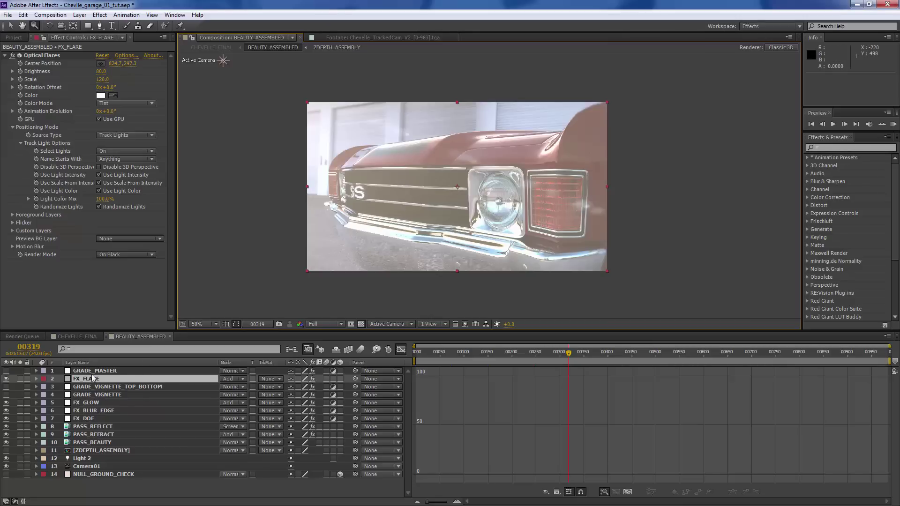
{"action": "left_click", "coordinate": [6, 378]}
{"action": "left_click", "coordinate": [6, 378]}
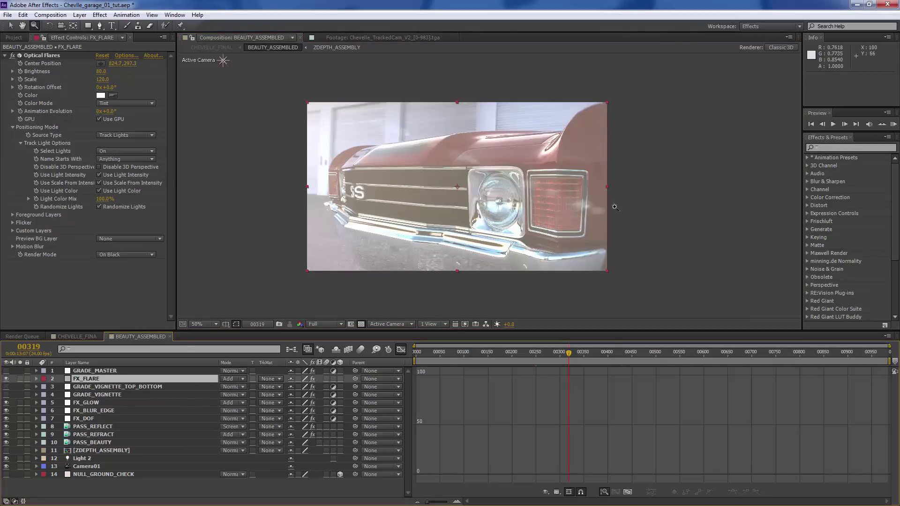
- Check the hazy look at frames 196, 134, 77, 625, 791, 836, 879 and 354
{"action": "left_click", "coordinate": [511, 353]}
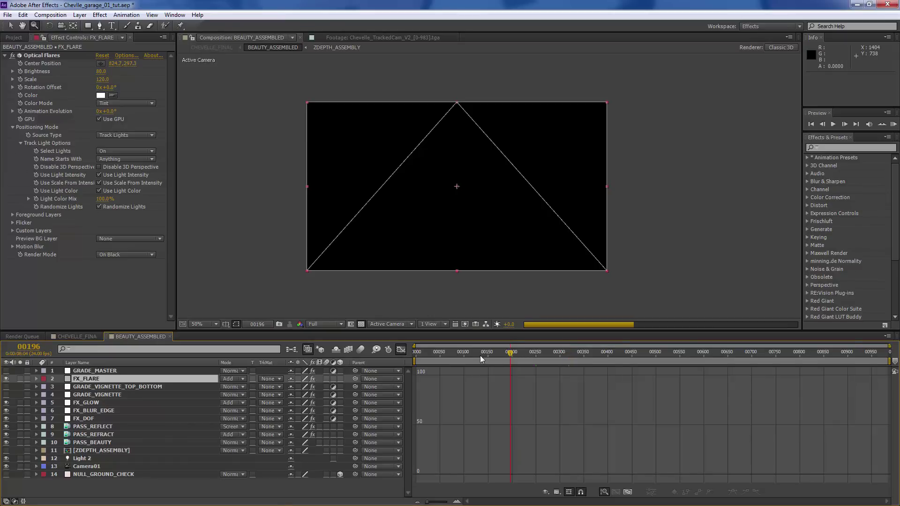
{"action": "left_click", "coordinate": [480, 359]}
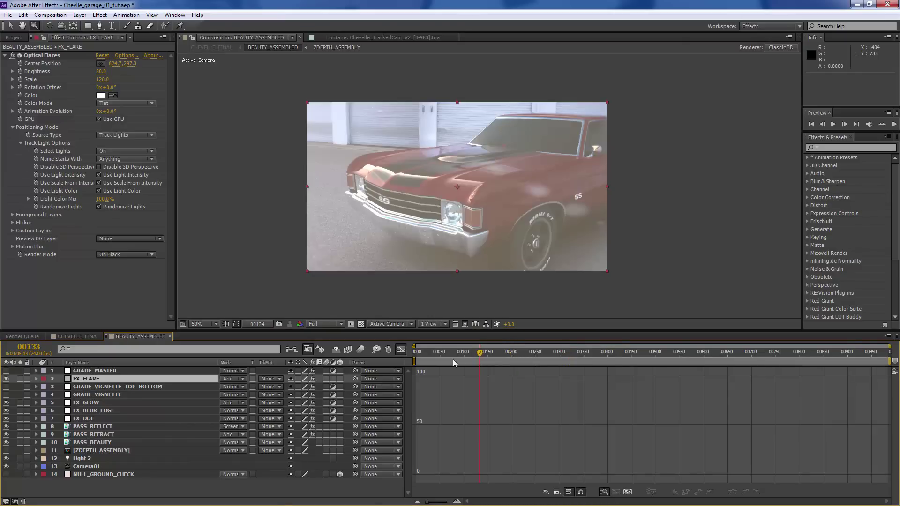
{"action": "left_click", "coordinate": [453, 359]}
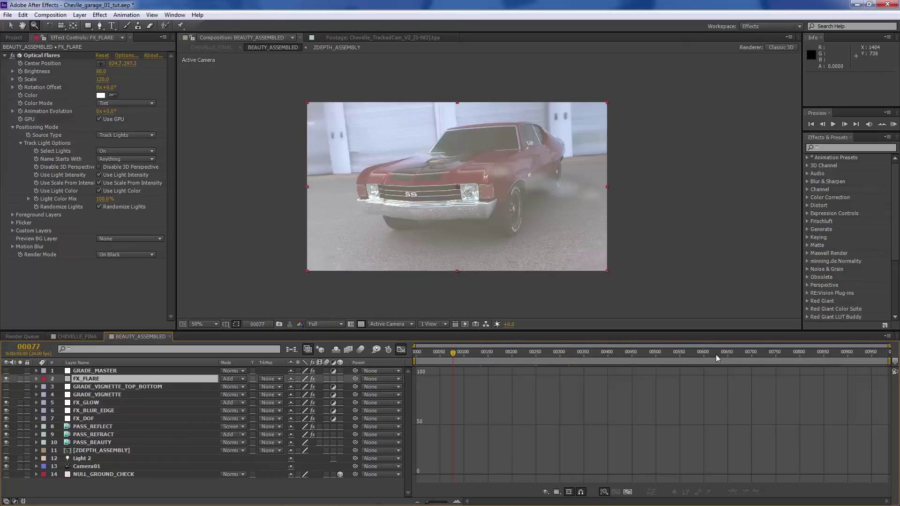
{"action": "left_click", "coordinate": [715, 356]}
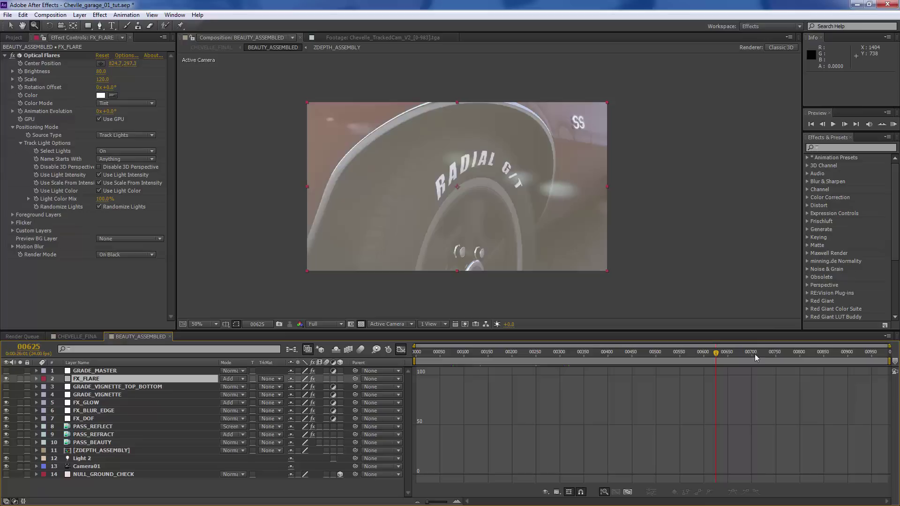
{"action": "left_click", "coordinate": [758, 356]}
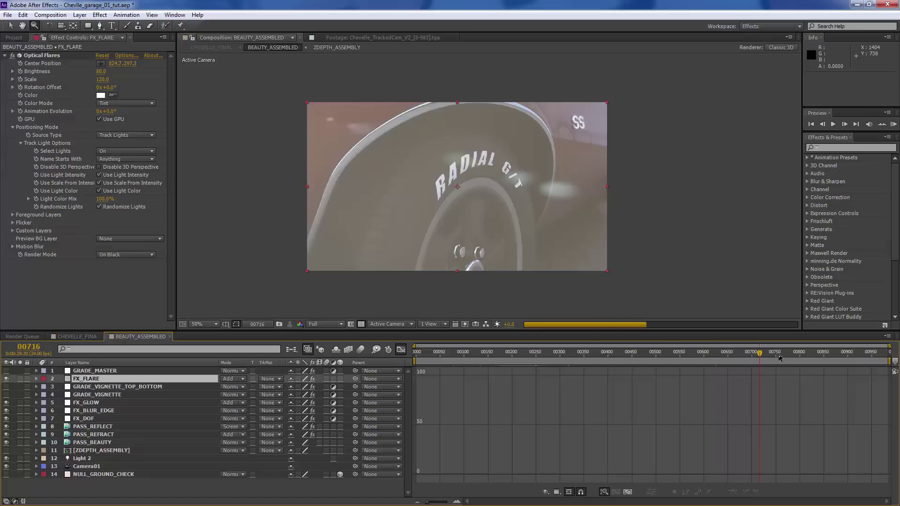
{"action": "left_click", "coordinate": [796, 355]}
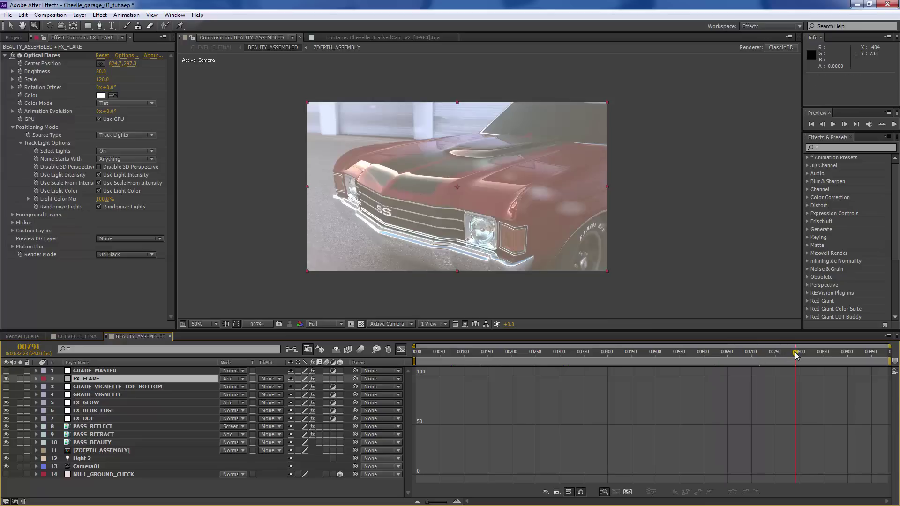
{"action": "left_click", "coordinate": [817, 356]}
{"action": "left_click", "coordinate": [837, 356]}
{"action": "left_click", "coordinate": [585, 358]}
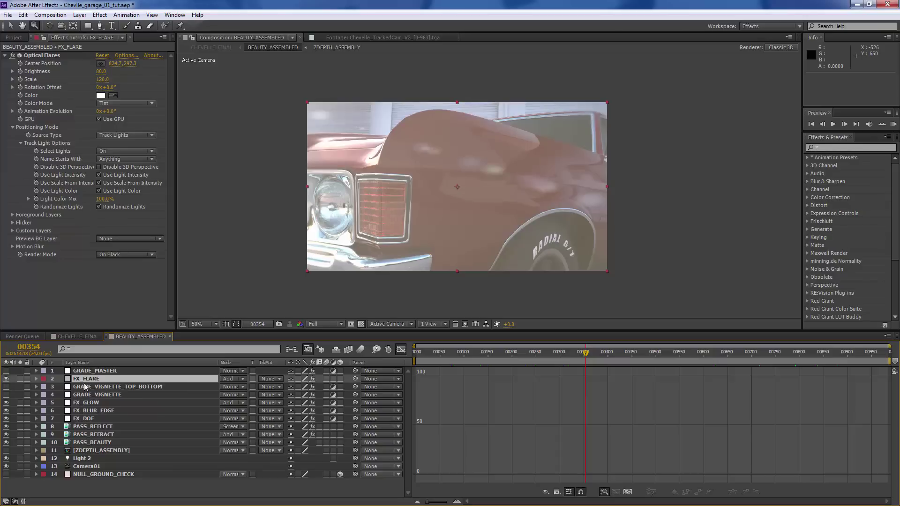
- Compare FX_FLARE off and on once more, then go to frame 319
{"action": "left_click", "coordinate": [88, 381]}
{"action": "left_click", "coordinate": [92, 371]}
{"action": "left_click", "coordinate": [89, 379]}
{"action": "left_click", "coordinate": [7, 379]}
{"action": "left_click", "coordinate": [6, 378]}
{"action": "left_click", "coordinate": [272, 326]}
{"action": "key", "text": "Return"}
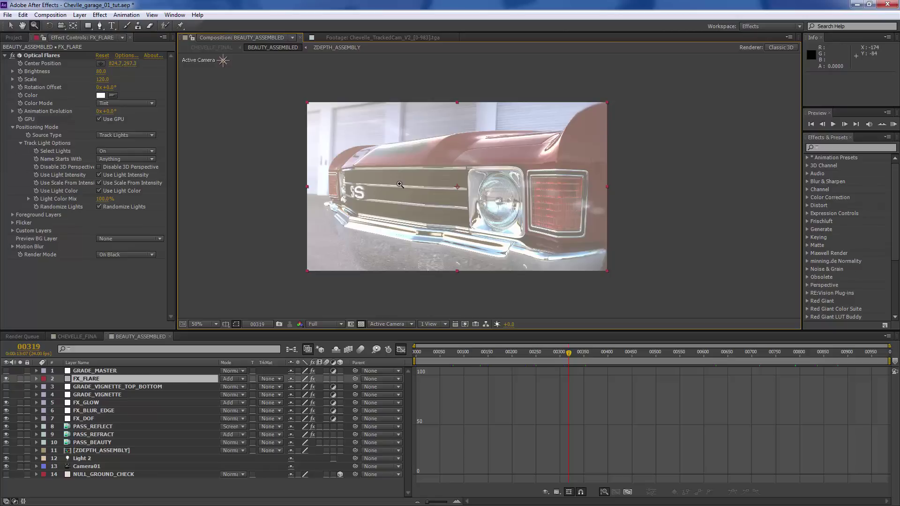
- Drag Light 2 to a new spot and set Fast Previews to Fast Draft
{"action": "key", "text": "v"}
{"action": "left_click", "coordinate": [399, 184]}
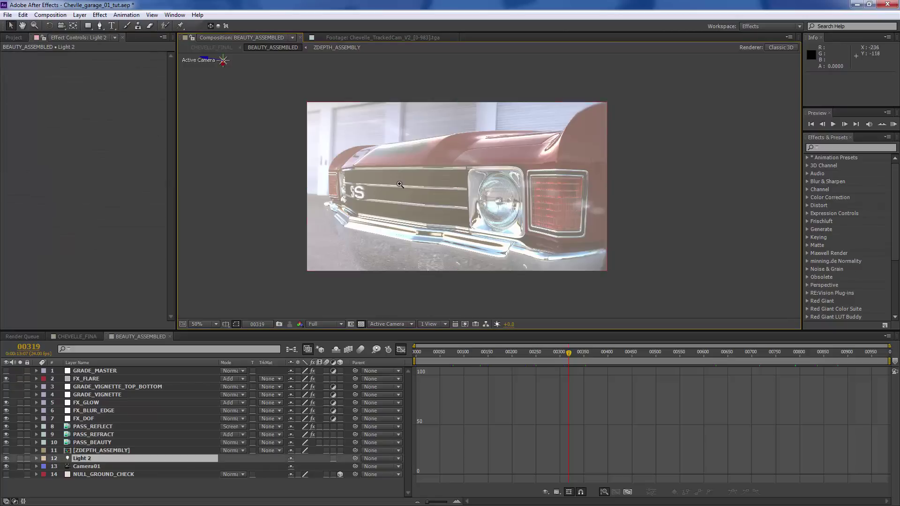
{"action": "left_click_drag", "start_coordinate": [206, 59], "coordinate": [387, 89]}
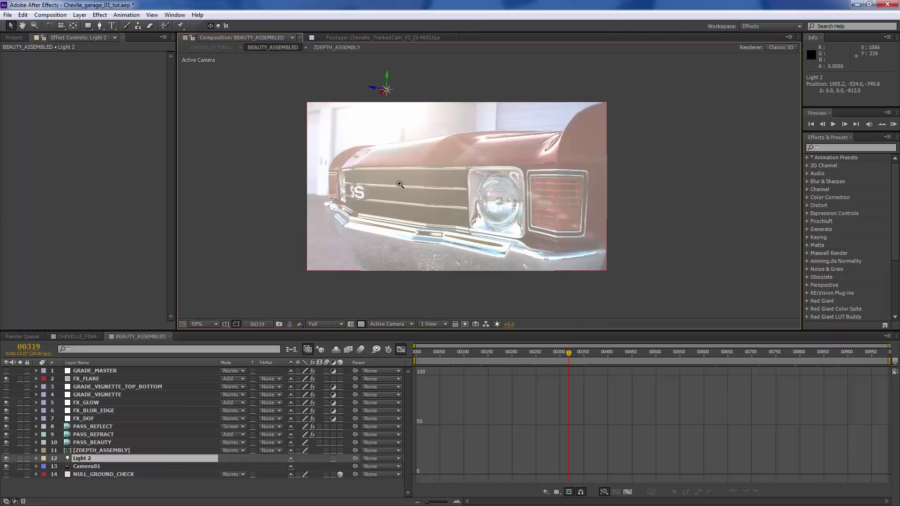
{"action": "left_click", "coordinate": [465, 323]}
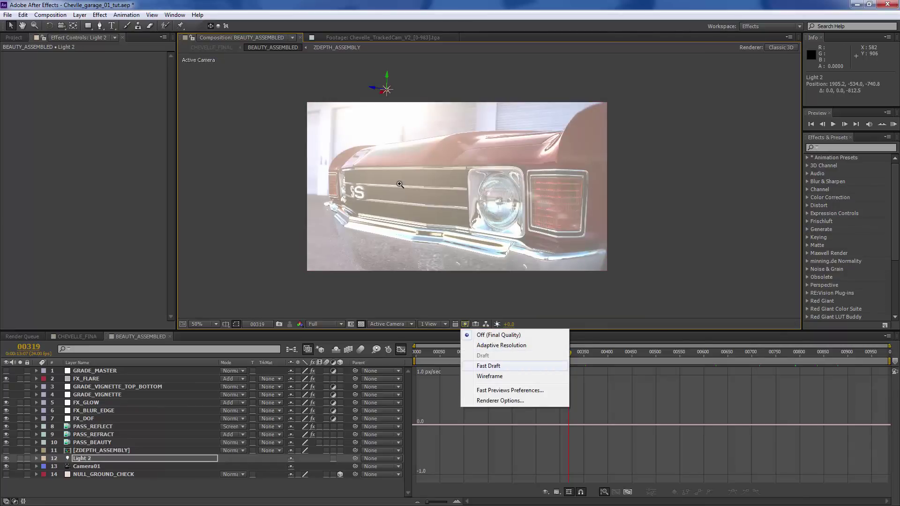
{"action": "left_click", "coordinate": [497, 367]}
- Push Light 2 in Z, then undo both moves to restore its original position
{"action": "scroll", "coordinate": [400, 185], "scroll_direction": "up", "scroll_amount": 5}
{"action": "scroll", "coordinate": [399, 184], "scroll_direction": "down", "scroll_amount": 5}
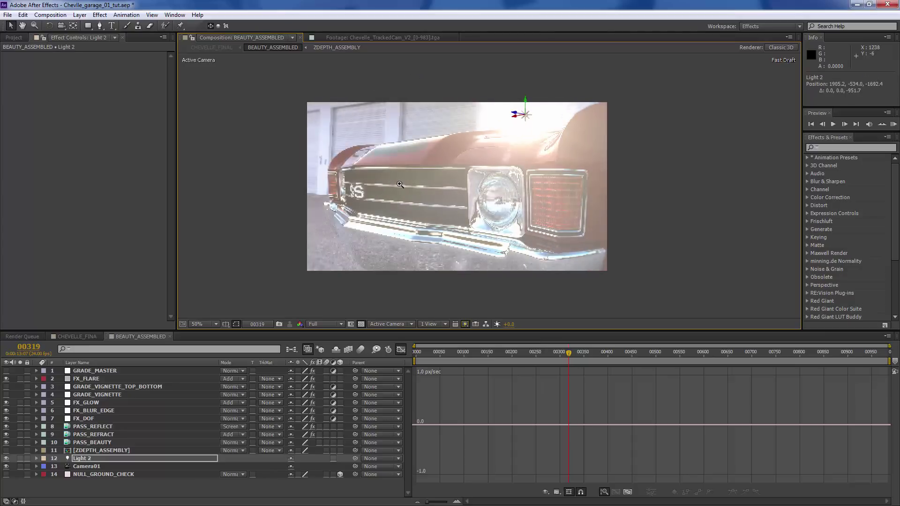
{"action": "scroll", "coordinate": [400, 184], "scroll_direction": "down", "scroll_amount": 6}
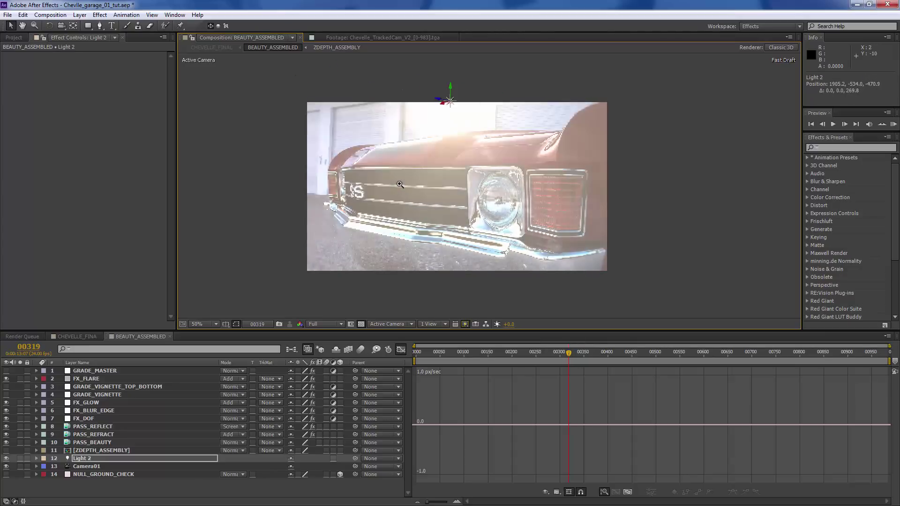
{"action": "key", "text": "ctrl+z"}
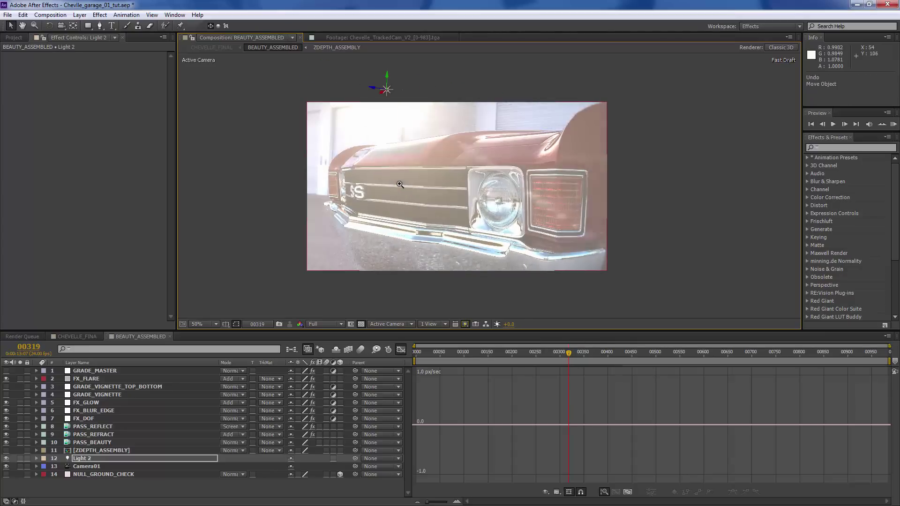
{"action": "key", "text": "ctrl+z"}
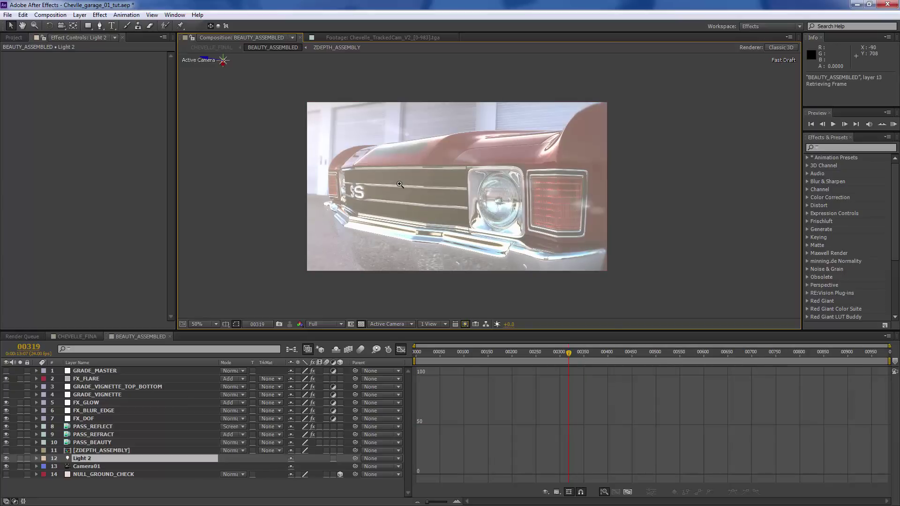
{"action": "key", "text": "KP_2"}
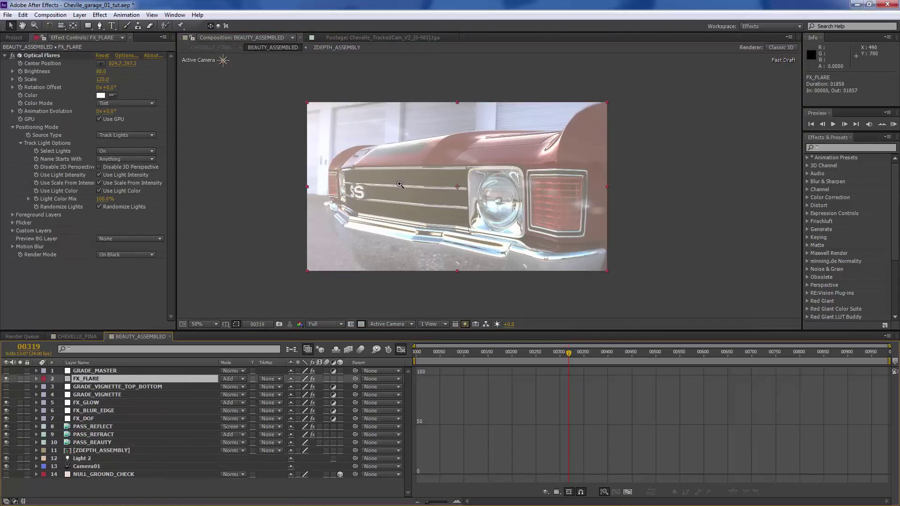
{"action": "key", "text": "KP_1"}
{"action": "key", "text": "KP_2"}
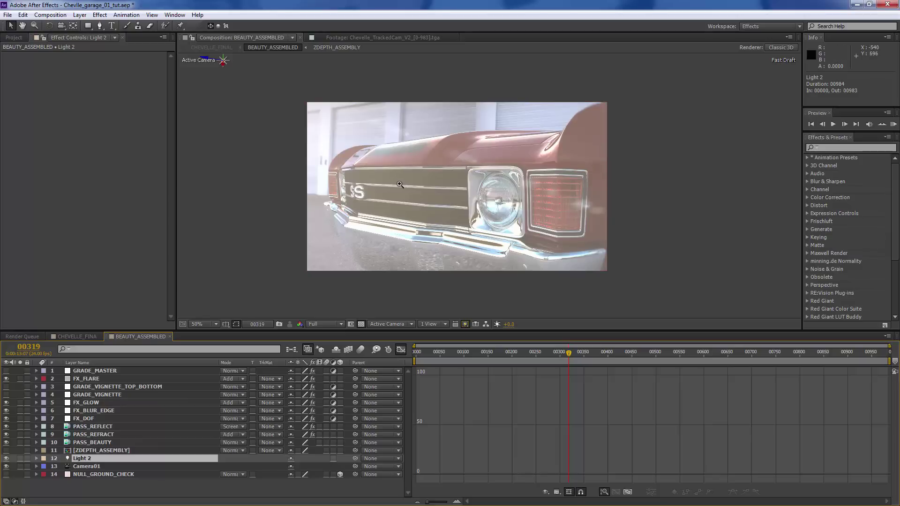
- Select Camera01, switch the viewer to the Top view and solo the camera layer
{"action": "key", "text": "ctrl+Down"}
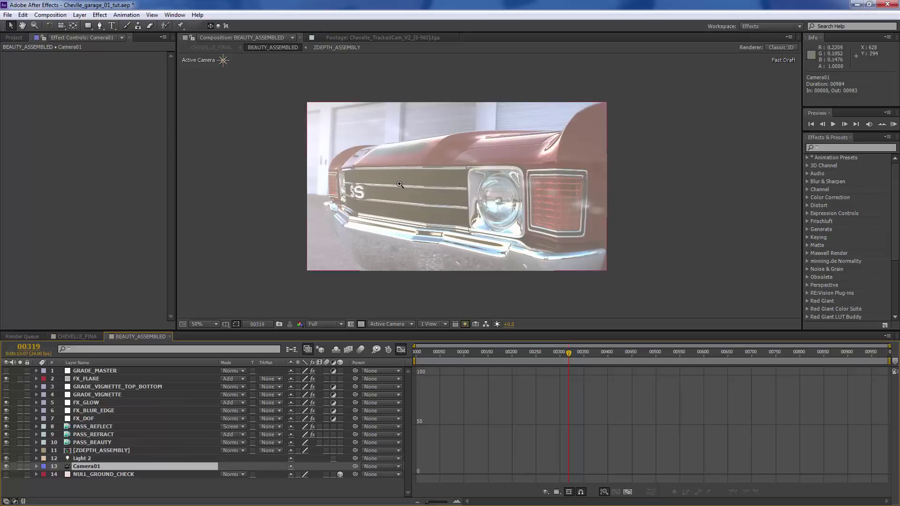
{"action": "left_click", "coordinate": [432, 324]}
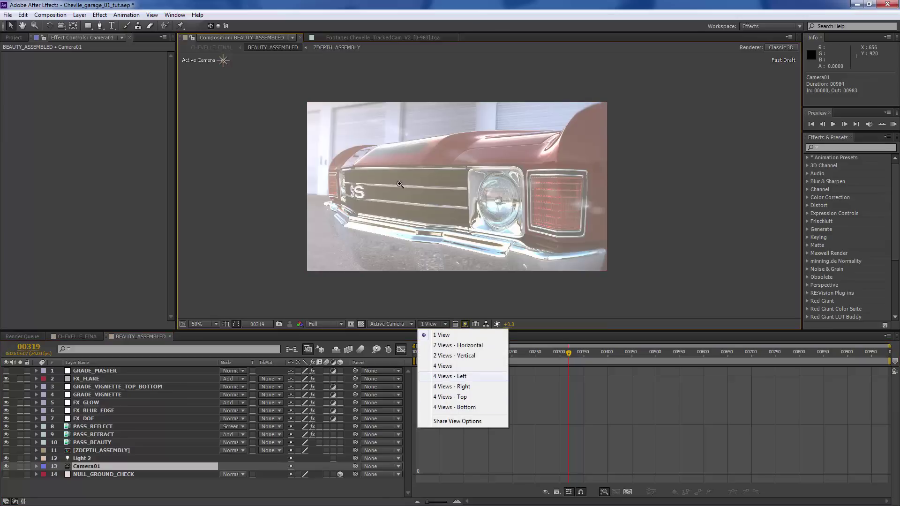
{"action": "left_click", "coordinate": [391, 323]}
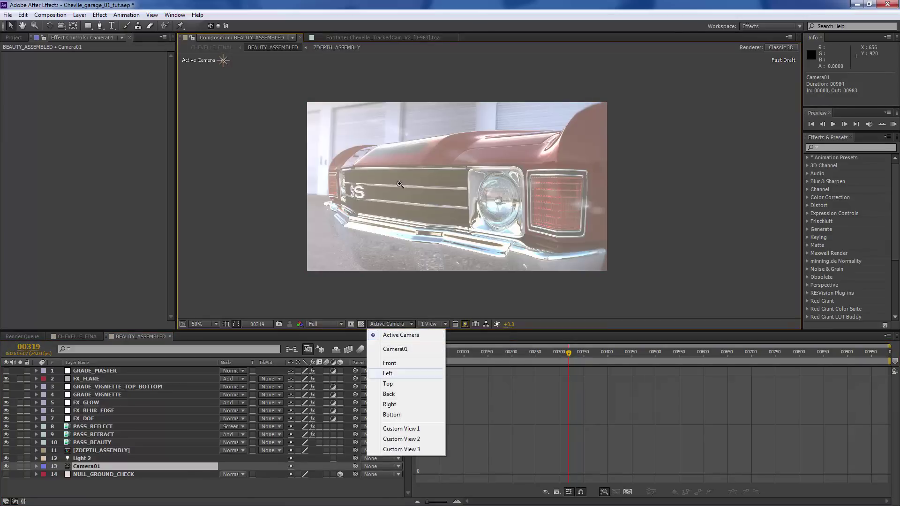
{"action": "left_click", "coordinate": [389, 387]}
{"action": "scroll", "coordinate": [400, 184], "scroll_direction": "down", "scroll_amount": 1}
{"action": "scroll", "coordinate": [399, 184], "scroll_direction": "up", "scroll_amount": 3}
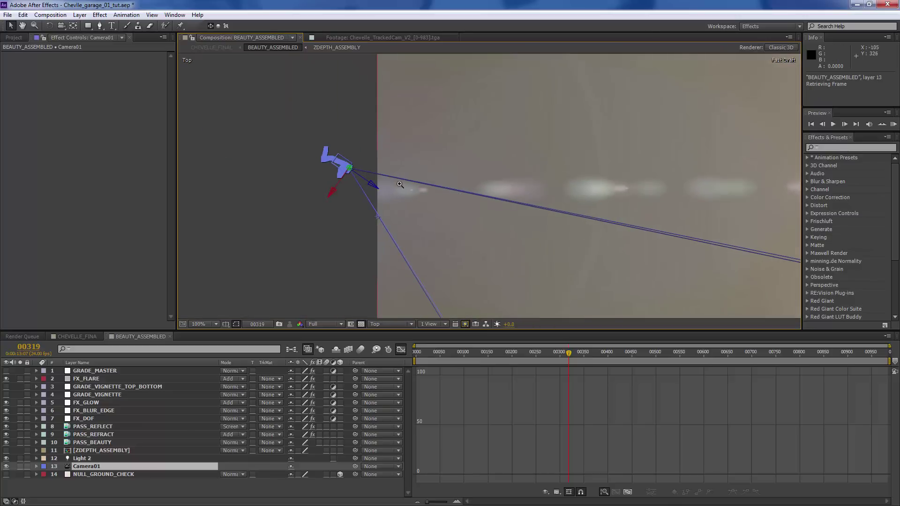
{"action": "left_click", "coordinate": [20, 466]}
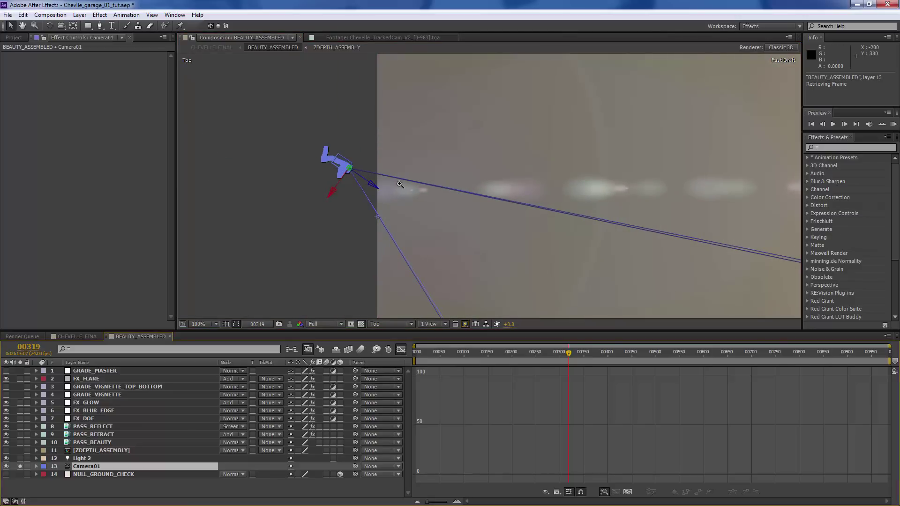
- Scrub the shot between frames 00000 and 00617 following Camera01's path
{"action": "key", "text": "Page_Up"}
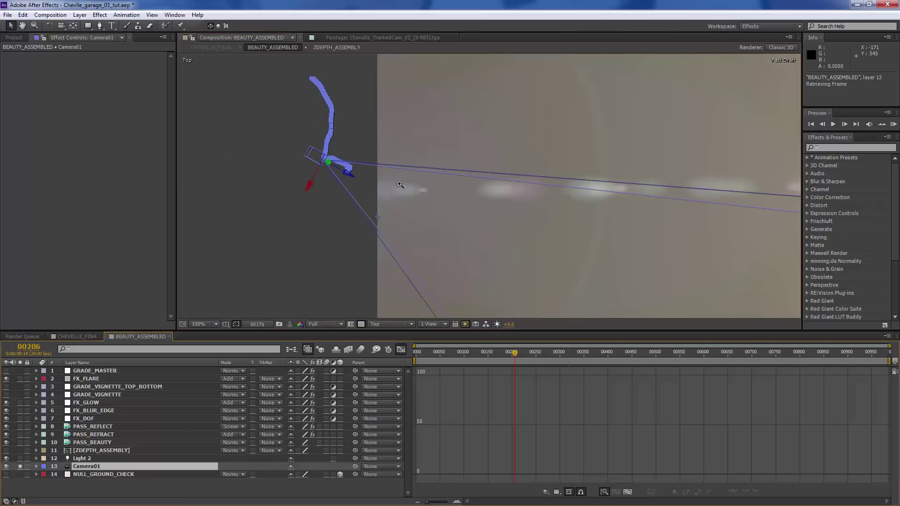
{"action": "key", "text": "shift+Page_Down"}
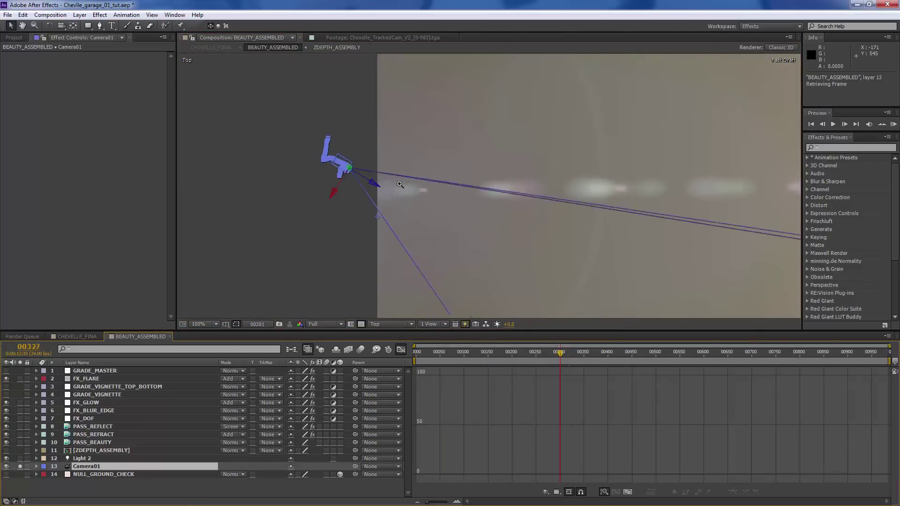
{"action": "key", "text": "shift+Page_Down"}
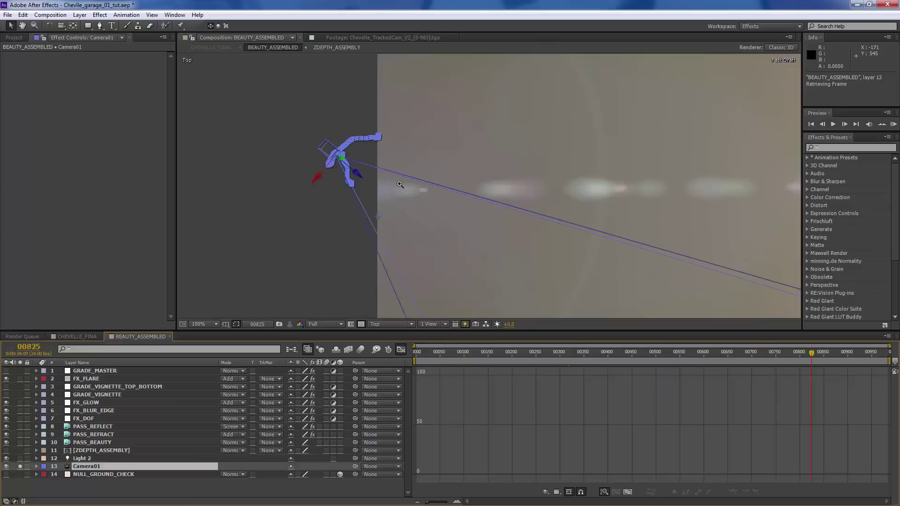
{"action": "key", "text": "shift+Page_Up"}
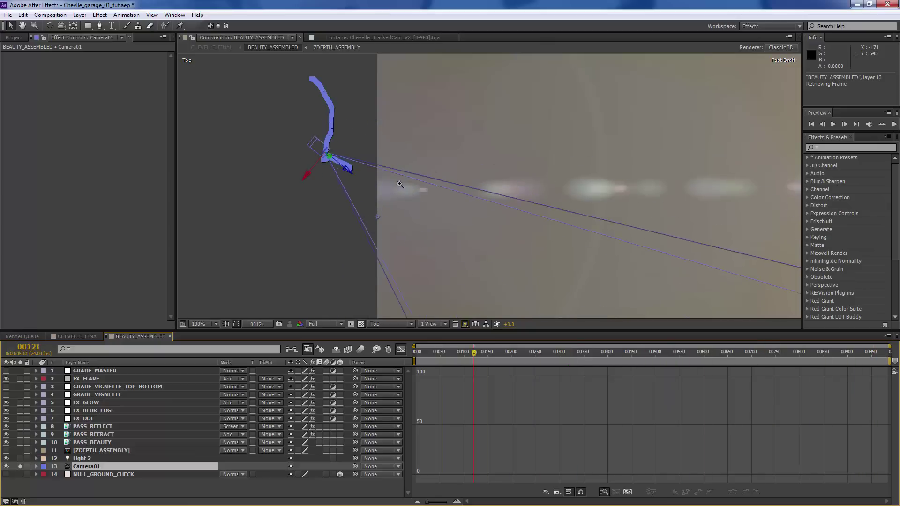
{"action": "key", "text": "shift+Page_Down"}
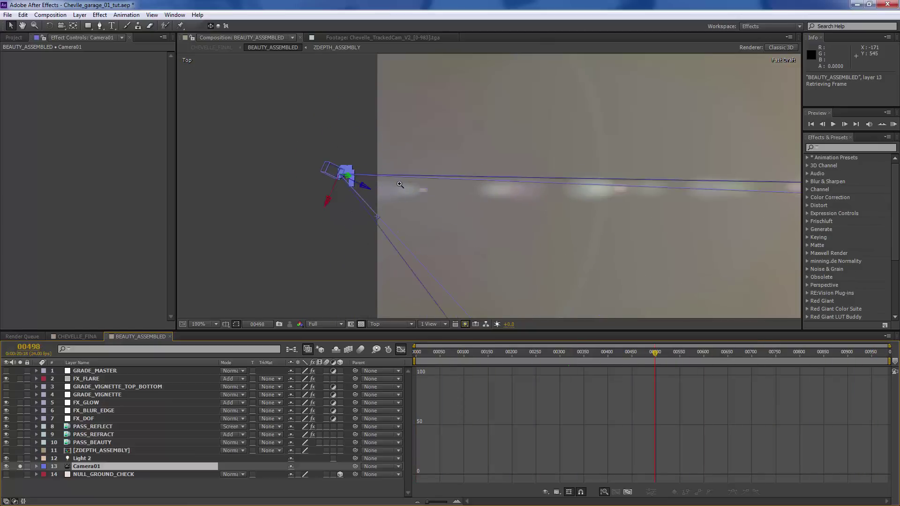
{"action": "key", "text": "Page_Up"}
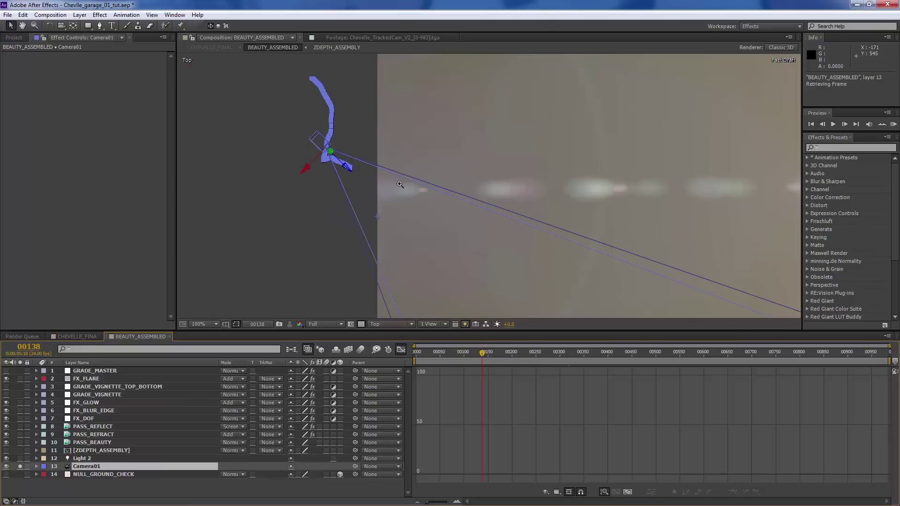
{"action": "key", "text": "Home"}
{"action": "key", "text": "shift+Page_Down"}
{"action": "key", "text": "shift+Page_Down"}
{"action": "key", "text": "shift+Page_Down"}
{"action": "key", "text": "shift+Page_Down"}
{"action": "key", "text": "shift+Page_Down"}
{"action": "key", "text": "shift+Page_Down"}
{"action": "key", "text": "shift+Page_Down"}
{"action": "key", "text": "shift+Page_Down"}
{"action": "key", "text": "shift+Page_Down"}
{"action": "key", "text": "shift+Page_Down"}
{"action": "key", "text": "shift+Page_Down"}
{"action": "key", "text": "shift+Page_Down"}
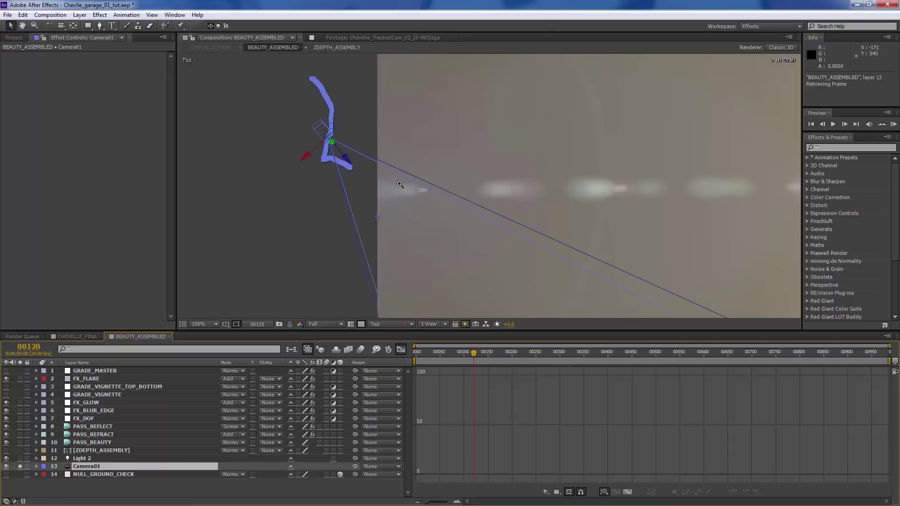
{"action": "key", "text": "shift+Page_Down"}
{"action": "key", "text": "shift+Page_Down"}
{"action": "key", "text": "shift+Page_Down"}
{"action": "key", "text": "shift+Page_Down"}
{"action": "key", "text": "shift+Page_Down"}
{"action": "key", "text": "shift+Page_Down"}
{"action": "key", "text": "shift+Page_Down"}
{"action": "key", "text": "shift+Page_Down"}
{"action": "key", "text": "shift+Page_Down"}
{"action": "key", "text": "shift+Page_Down"}
{"action": "key", "text": "shift+Page_Down"}
{"action": "key", "text": "shift+Page_Down"}
{"action": "key", "text": "shift+Page_Down"}
{"action": "key", "text": "shift+Page_Down"}
{"action": "key", "text": "shift+Page_Down"}
{"action": "key", "text": "shift+Page_Down"}
{"action": "key", "text": "shift+Page_Down"}
{"action": "key", "text": "shift+Page_Down"}
{"action": "key", "text": "shift+Page_Down"}
{"action": "key", "text": "shift+Page_Down"}
{"action": "key", "text": "shift+Page_Up"}
{"action": "key", "text": "shift+Page_Up"}
{"action": "key", "text": "shift+Page_Up"}
{"action": "key", "text": "shift+Page_Up"}
{"action": "key", "text": "shift+Page_Up"}
{"action": "key", "text": "shift+Page_Up"}
{"action": "key", "text": "shift+Page_Up"}
{"action": "key", "text": "shift+Page_Up"}
{"action": "key", "text": "shift+Page_Up"}
{"action": "key", "text": "shift+Page_Up"}
{"action": "key", "text": "shift+Page_Up"}
{"action": "key", "text": "shift+Page_Up"}
{"action": "key", "text": "shift+Page_Up"}
{"action": "key", "text": "shift+Page_Up"}
{"action": "key", "text": "shift+Page_Up"}
{"action": "key", "text": "shift+Page_Up"}
{"action": "key", "text": "shift+Page_Up"}
{"action": "key", "text": "shift+Page_Up"}
{"action": "key", "text": "shift+Page_Up"}
{"action": "key", "text": "shift+Page_Up"}
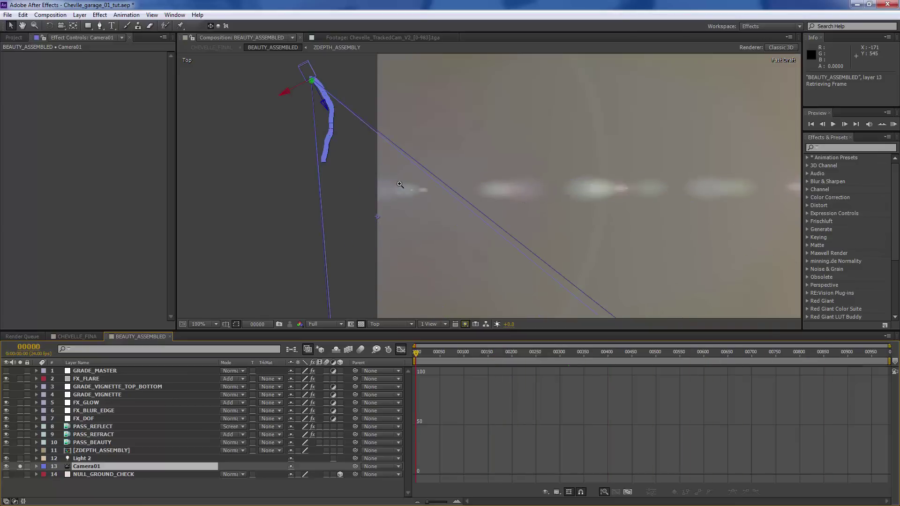
- Browse the File menu without choosing anything, then turn off the Graph Editor
{"action": "key", "text": "alt+f"}
{"action": "key", "text": "Up"}
{"action": "key", "text": "Up"}
{"action": "key", "text": "Up"}
{"action": "key", "text": "Up"}
{"action": "key", "text": "Up"}
{"action": "key", "text": "Up"}
{"action": "key", "text": "Up"}
{"action": "key", "text": "Up"}
{"action": "key", "text": "Up"}
{"action": "key", "text": "Up"}
{"action": "key", "text": "Up"}
{"action": "key", "text": "Up"}
{"action": "key", "text": "Up"}
{"action": "key", "text": "Up"}
{"action": "key", "text": "Up"}
{"action": "key", "text": "Up"}
{"action": "key", "text": "Up"}
{"action": "key", "text": "Up"}
{"action": "key", "text": "Up"}
{"action": "key", "text": "Up"}
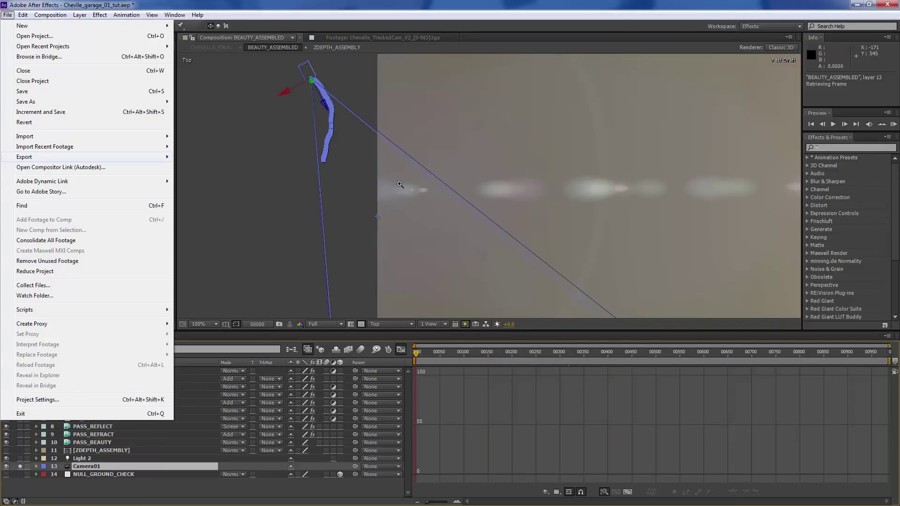
{"action": "key", "text": "Down"}
{"action": "key", "text": "Down"}
{"action": "key", "text": "Right"}
{"action": "key", "text": "Left"}
{"action": "key", "text": "Up"}
{"action": "key", "text": "Up"}
{"action": "key", "text": "Up"}
{"action": "key", "text": "Up"}
{"action": "key", "text": "Up"}
{"action": "key", "text": "Up"}
{"action": "key", "text": "Down"}
{"action": "key", "text": "Down"}
{"action": "key", "text": "Down"}
{"action": "key", "text": "Down"}
{"action": "key", "text": "Down"}
{"action": "key", "text": "Escape"}
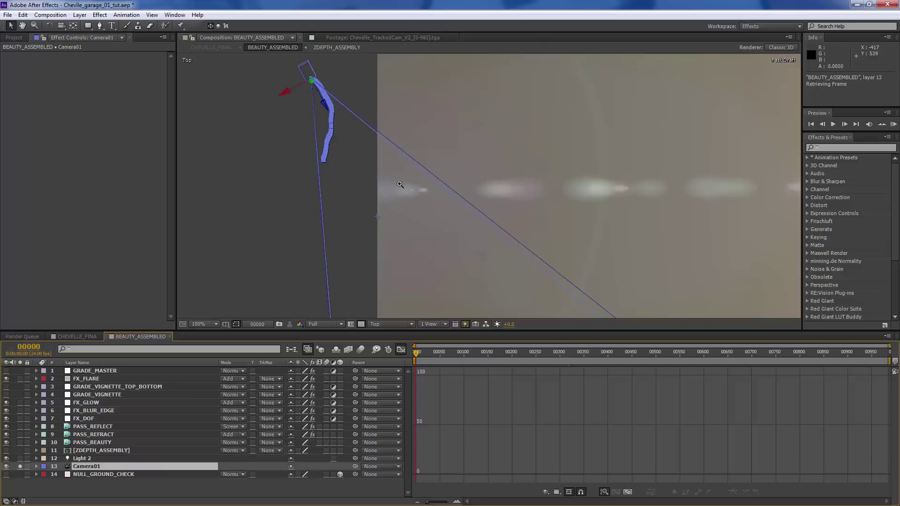
{"action": "key", "text": "shift+F3"}
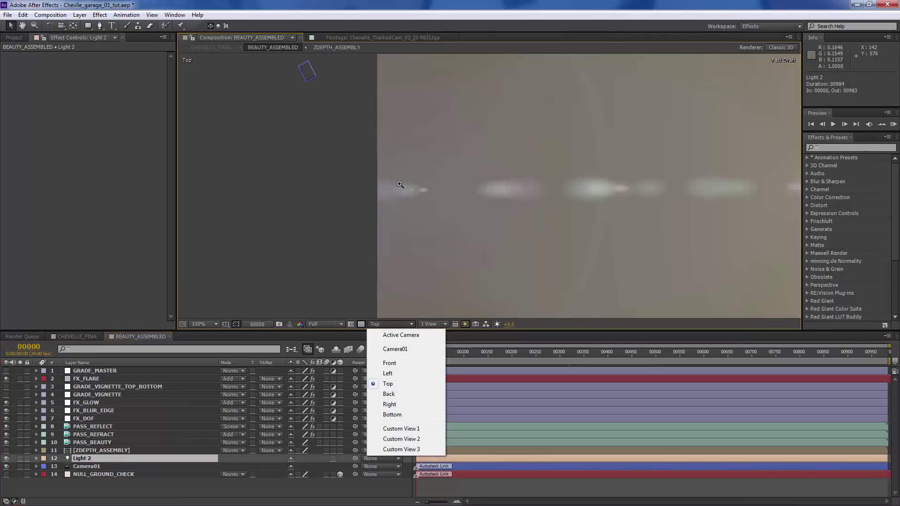
- Zoom out the Top view and select Light 2, then Camera01 to show its path
{"action": "left_click", "coordinate": [399, 184]}
{"action": "scroll", "coordinate": [400, 184], "scroll_direction": "down", "scroll_amount": 4}
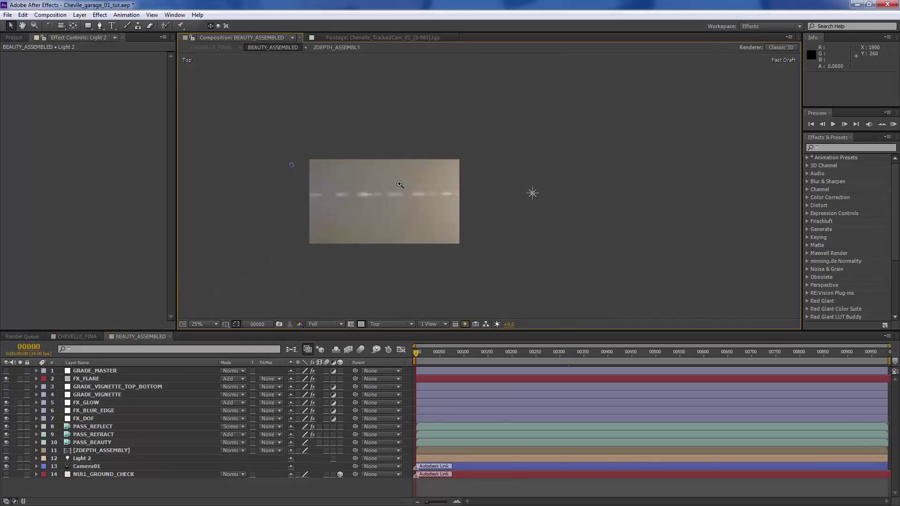
{"action": "key", "text": "KP_1"}
{"action": "key", "text": "KP_2"}
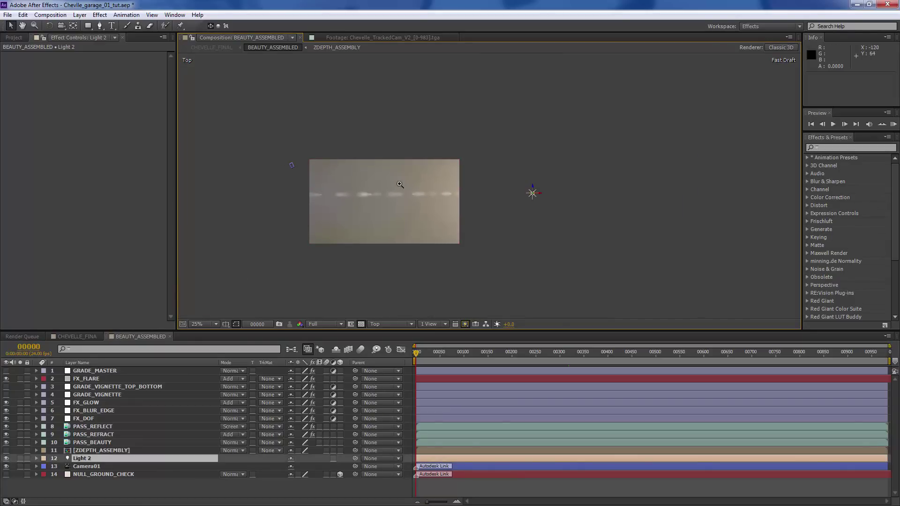
{"action": "key", "text": "ctrl+Down"}
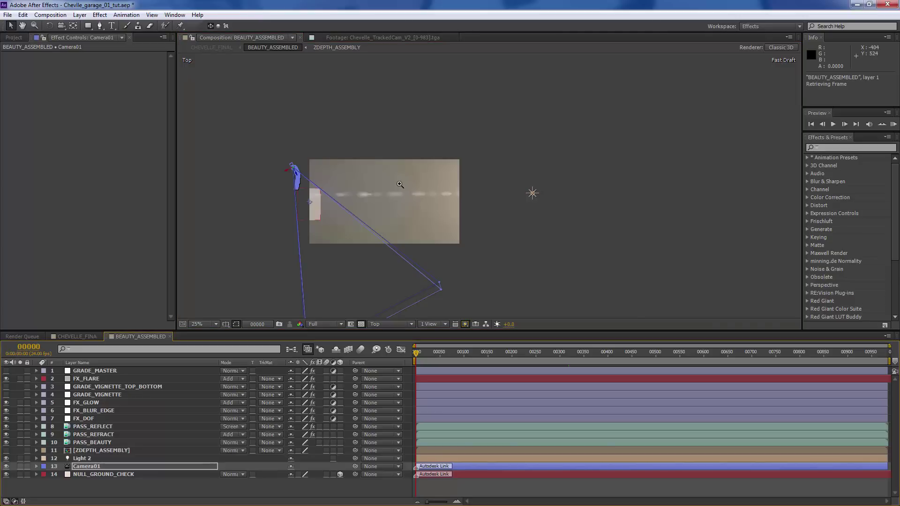
- Zoom the Top view to 50% and choose Active Camera as the 3D view
{"action": "left_click", "coordinate": [400, 184]}
{"action": "left_click", "coordinate": [399, 185]}
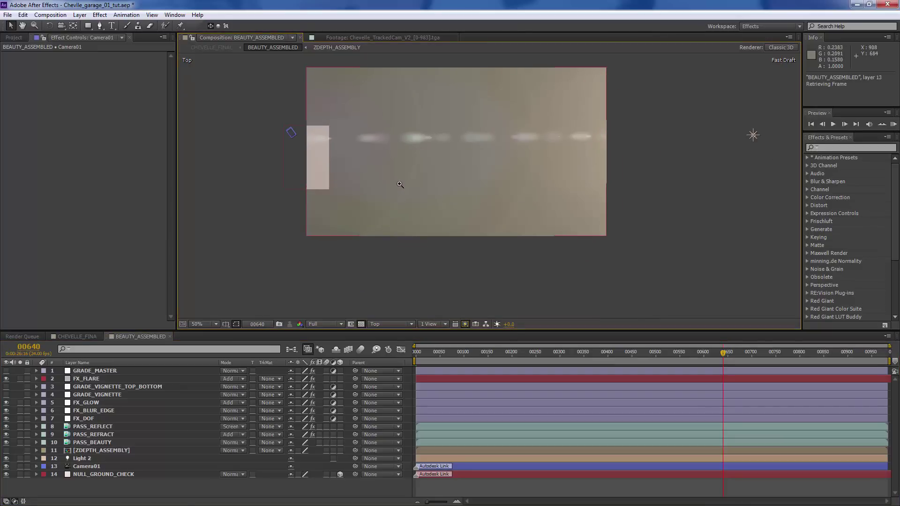
{"action": "left_click", "coordinate": [391, 324]}
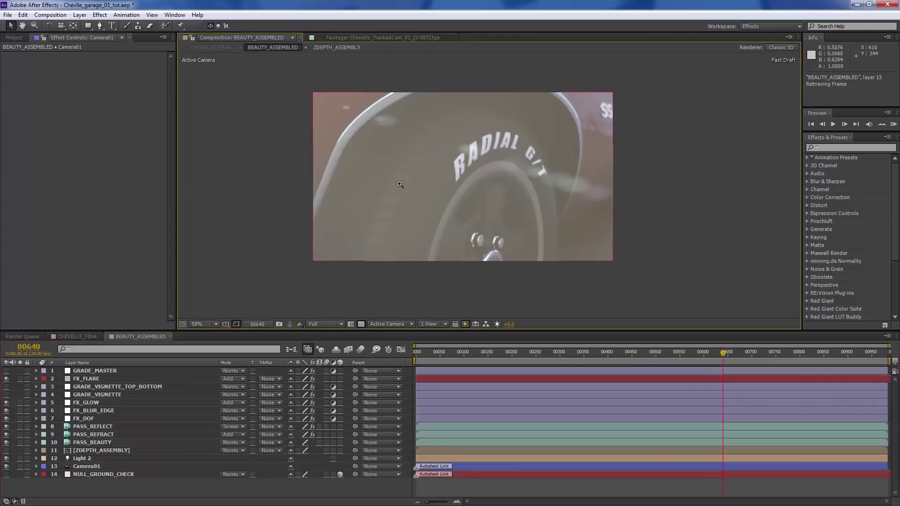
- At frame 00158, zoom from 25% to 50% and 100% on the hood, then back out
{"action": "key", "text": "j"}
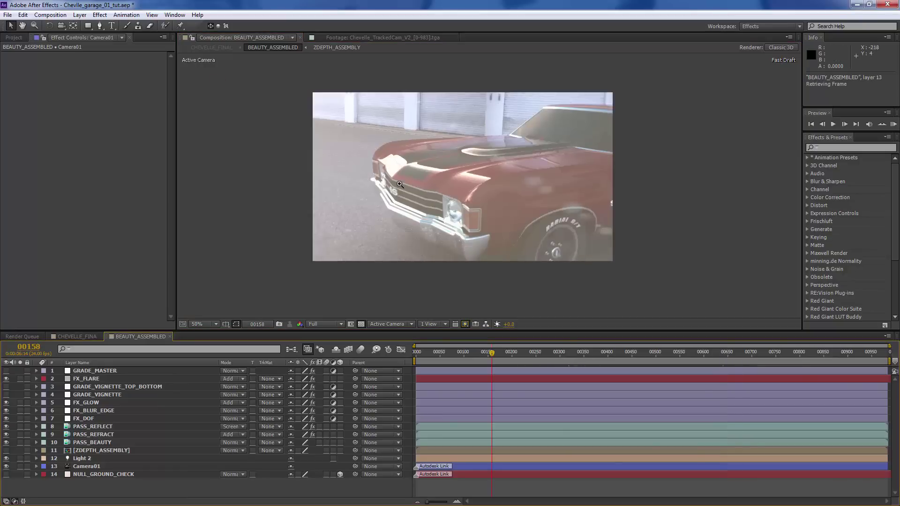
{"action": "key", "text": "comma"}
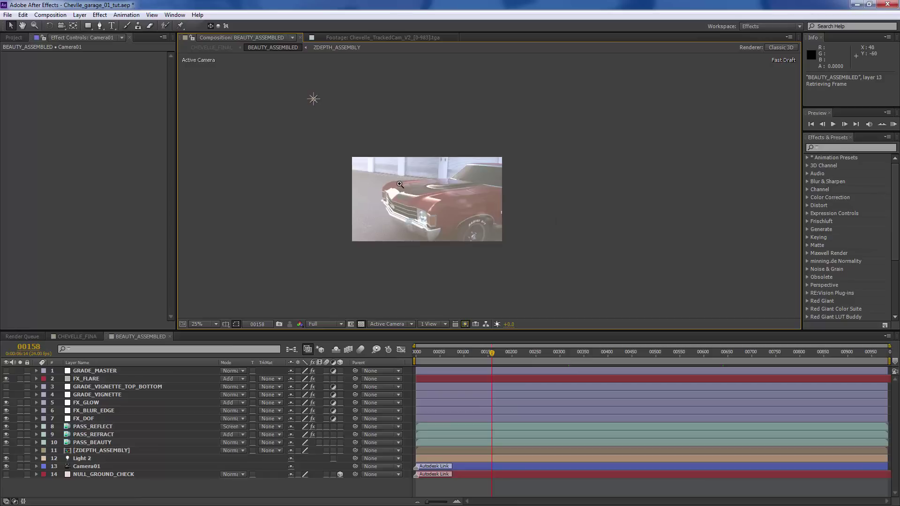
{"action": "left_click", "coordinate": [400, 185]}
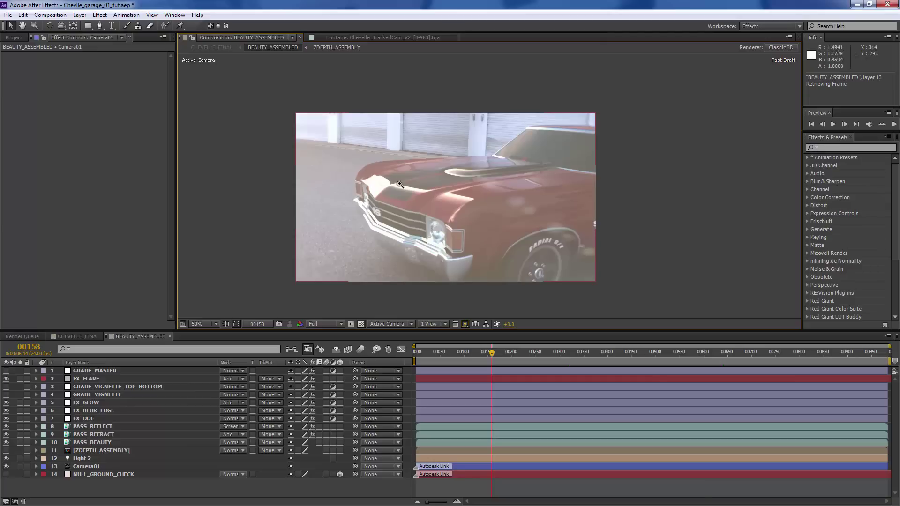
{"action": "left_click", "coordinate": [399, 185]}
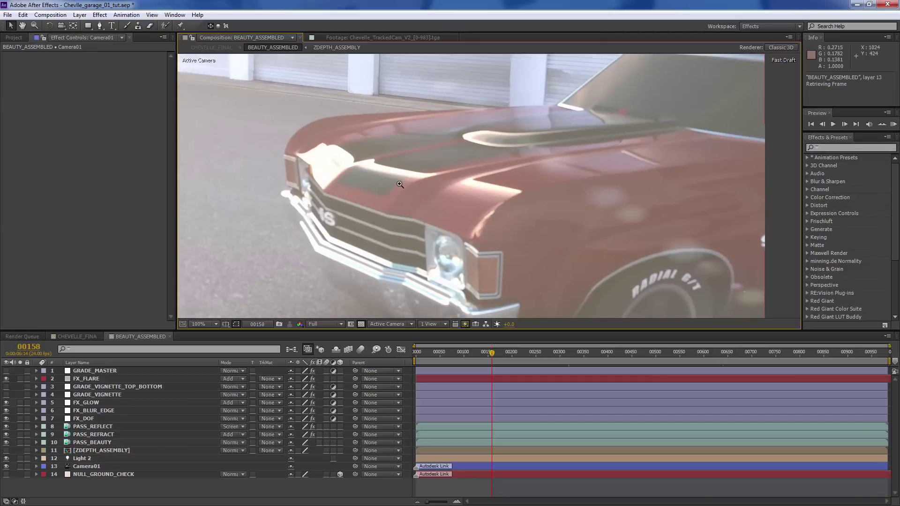
{"action": "left_click", "coordinate": [400, 184], "text": "alt"}
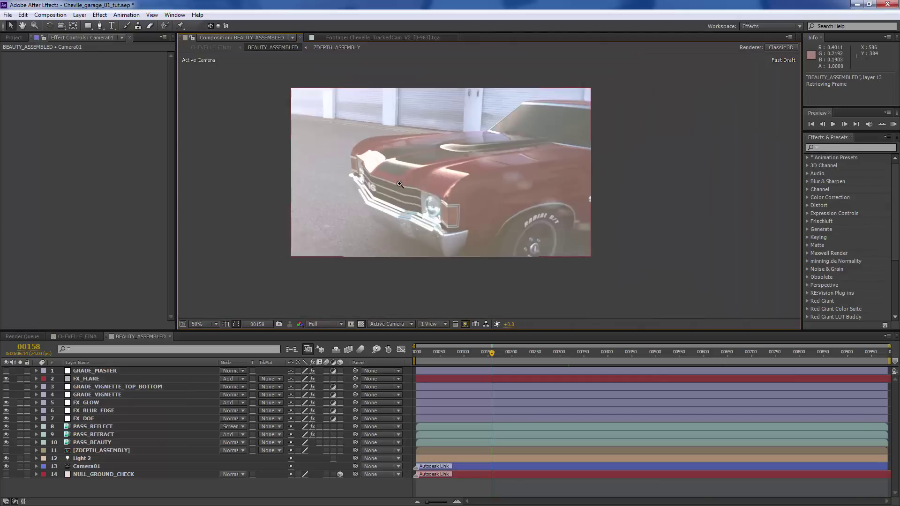
{"action": "left_click", "coordinate": [400, 184]}
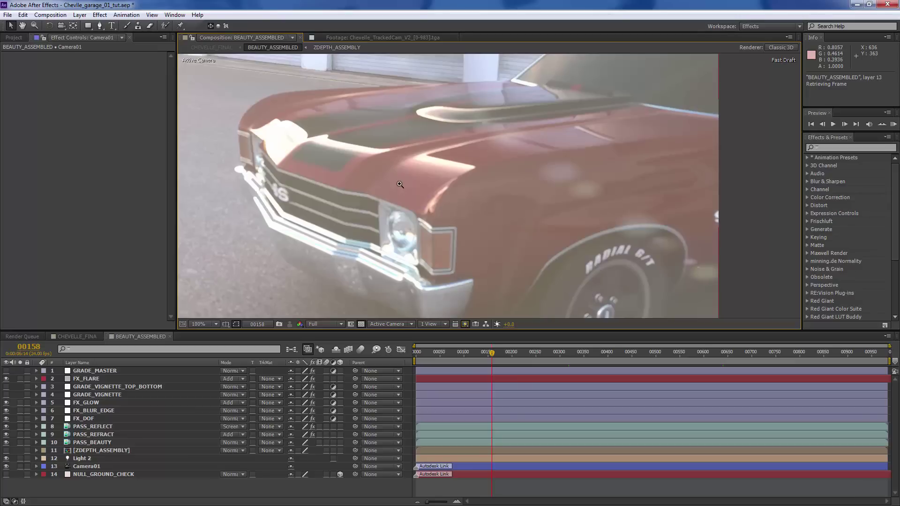
{"action": "scroll", "coordinate": [400, 184], "scroll_direction": "down", "scroll_amount": 2}
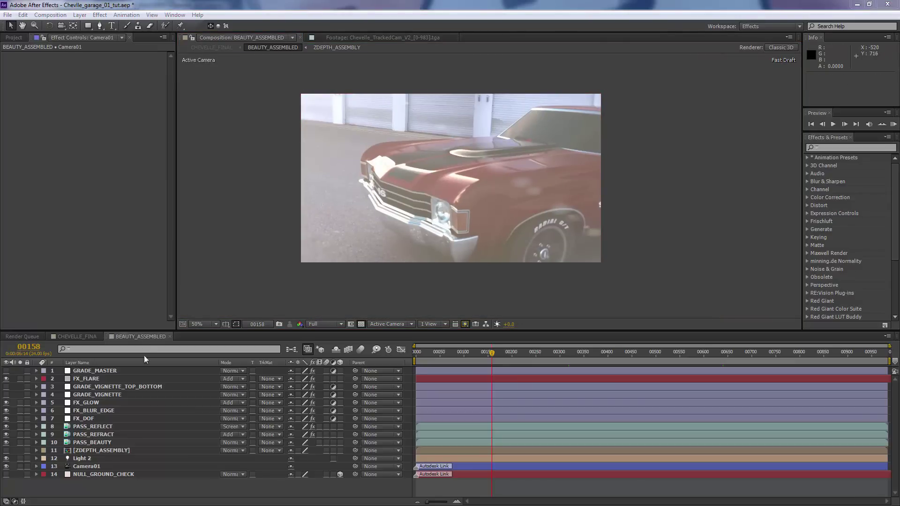
- Go to frame 00319 and select GRADE_VIGNETTE and GRADE_VIGNETTE_TOP_BOTTOM to inspect them
{"action": "left_click", "coordinate": [257, 324]}
{"action": "type", "text": "319"}
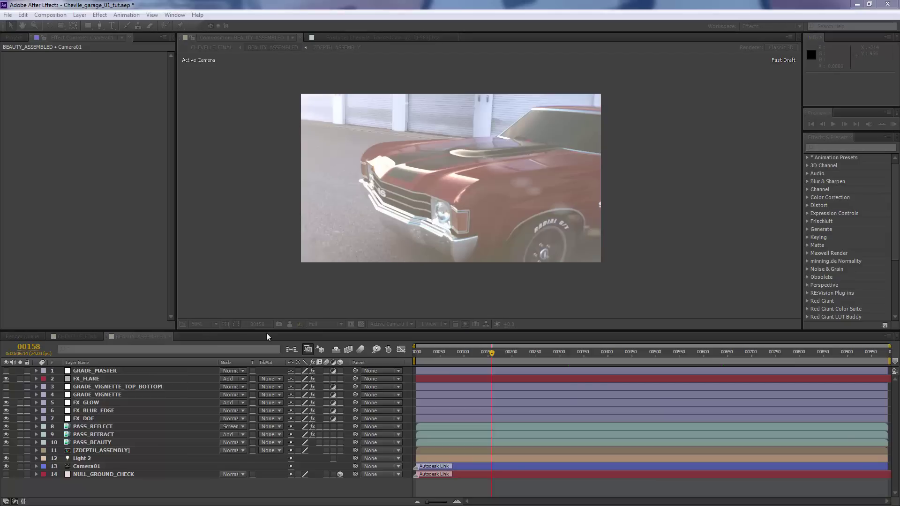
{"action": "key", "text": "Return"}
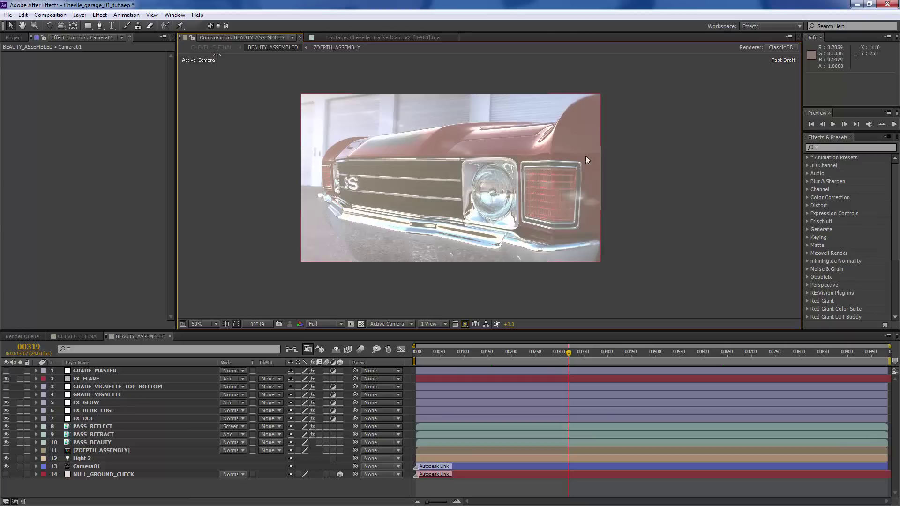
{"action": "left_click", "coordinate": [88, 395]}
{"action": "left_click", "coordinate": [94, 387]}
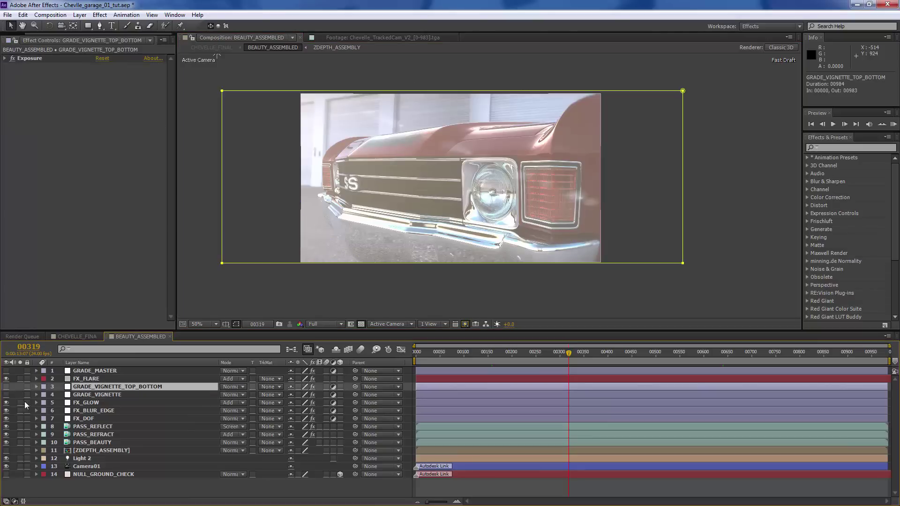
{"action": "left_click", "coordinate": [89, 395]}
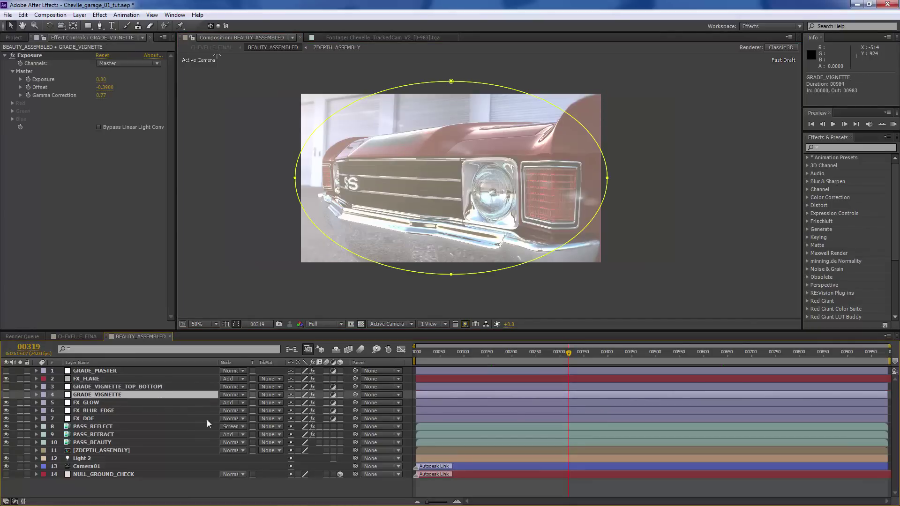
- Turn on GRADE_VIGNETTE and compare the look with FX_FLARE and the vignette toggled off and on
{"action": "left_click", "coordinate": [6, 395]}
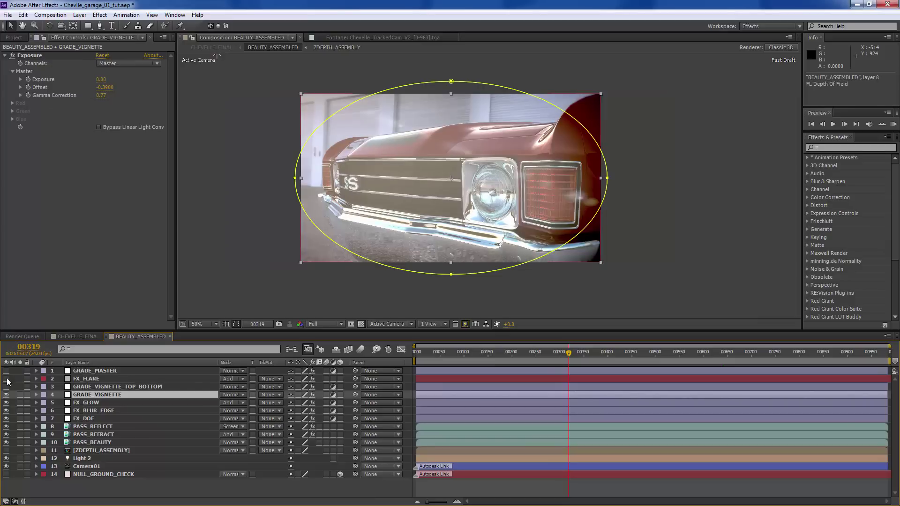
{"action": "left_click", "coordinate": [7, 382]}
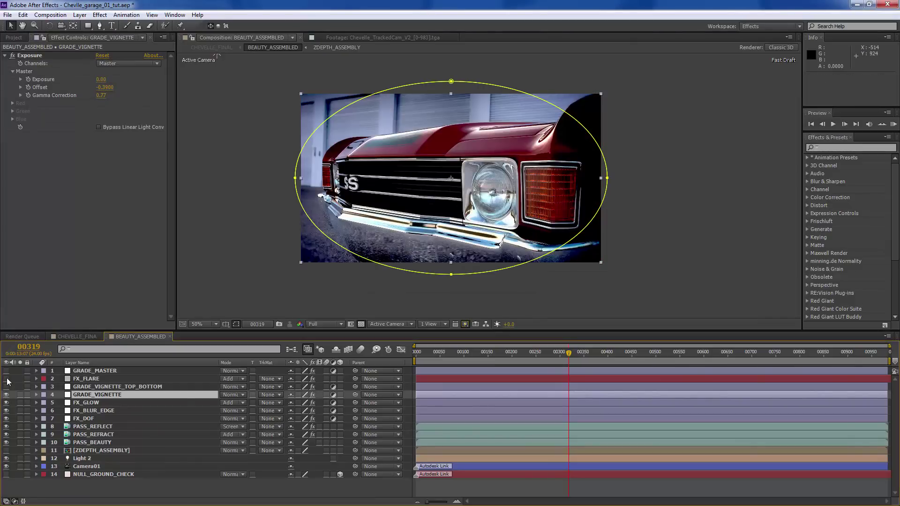
{"action": "left_click", "coordinate": [7, 379]}
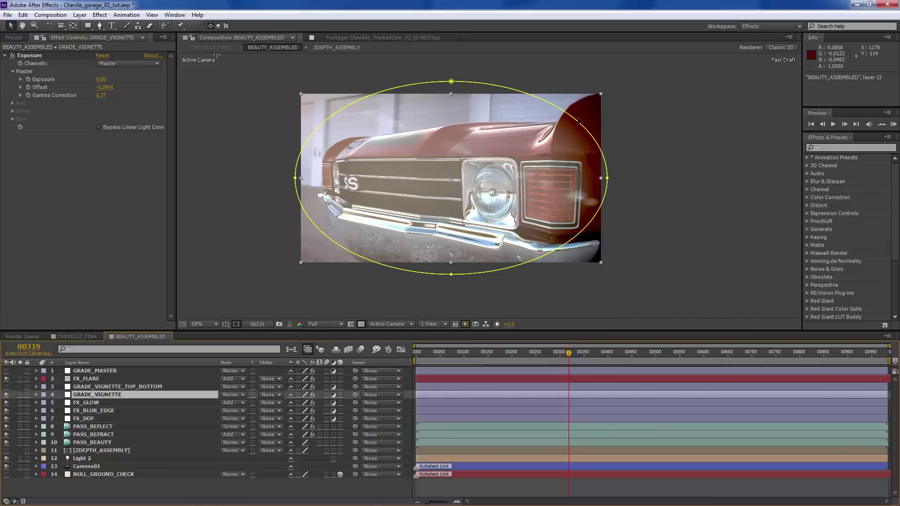
{"action": "left_click", "coordinate": [6, 395]}
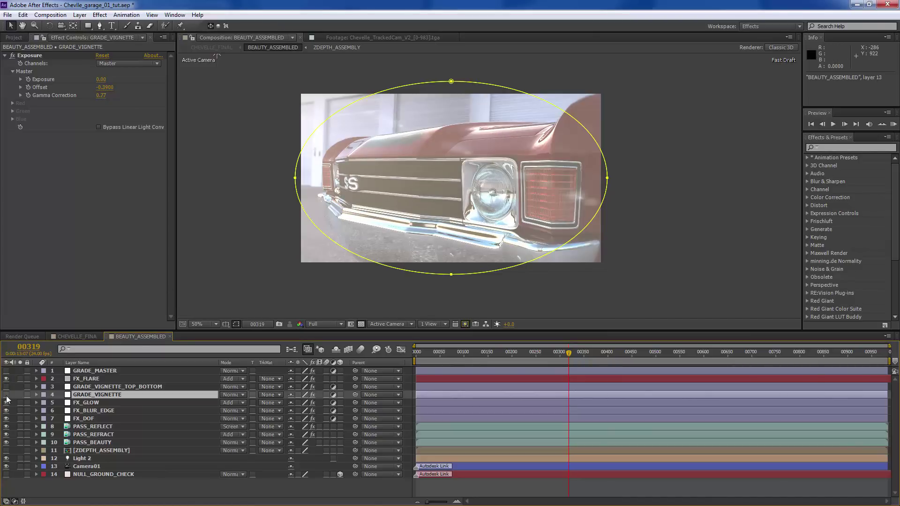
{"action": "left_click", "coordinate": [6, 395]}
{"action": "left_click", "coordinate": [6, 396]}
{"action": "left_click", "coordinate": [6, 396]}
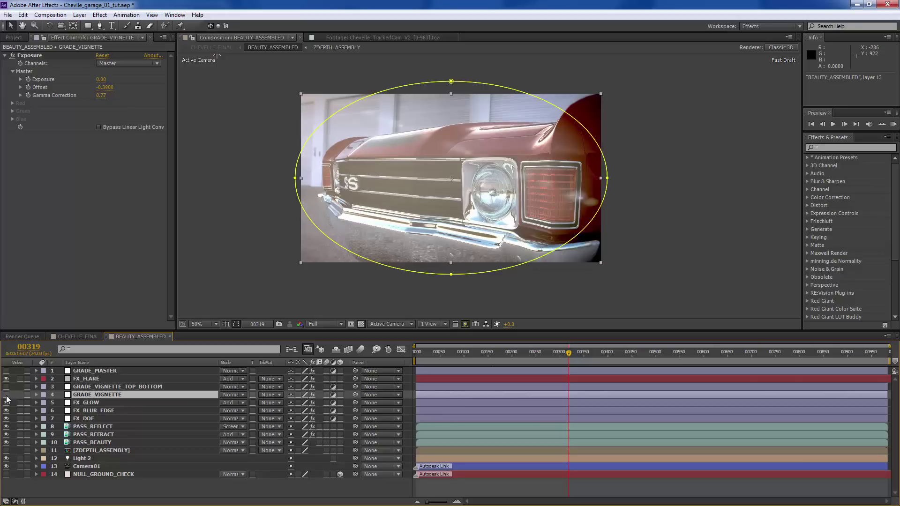
{"action": "left_click", "coordinate": [7, 396]}
{"action": "left_click", "coordinate": [6, 396]}
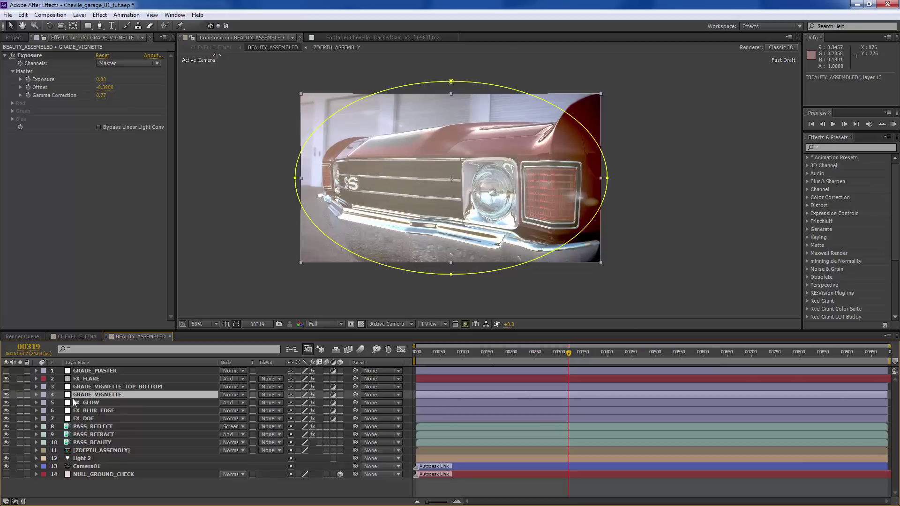
- Reveal GRADE_VIGNETTE's mask and compare its Exposure effect off and on, nudging Offset below -0.3900
{"action": "key", "text": "m"}
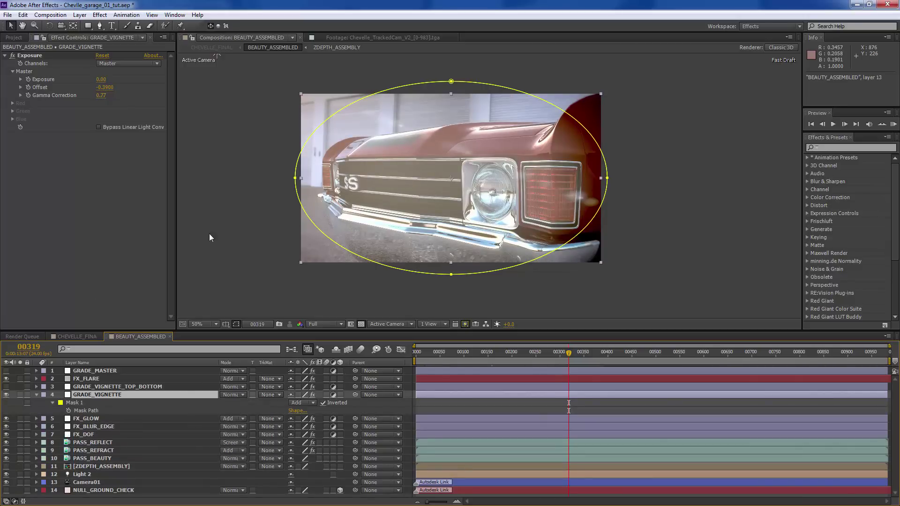
{"action": "left_click", "coordinate": [35, 60]}
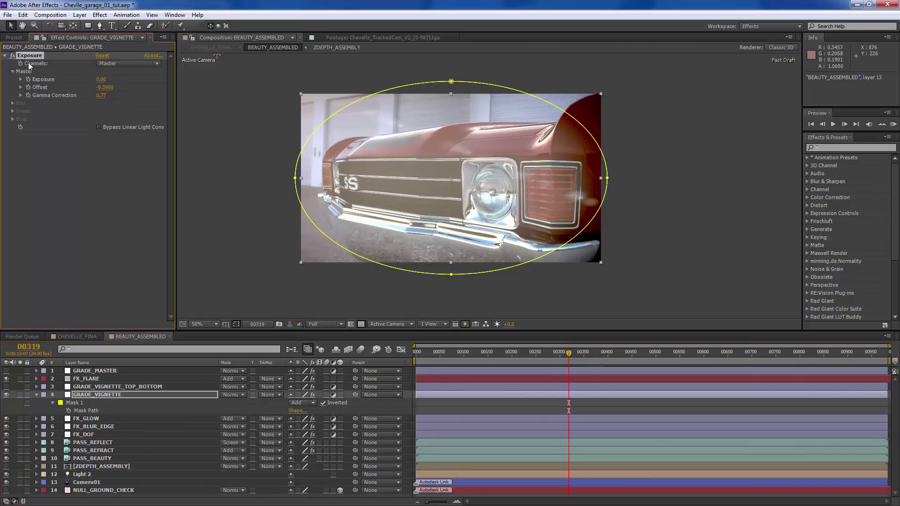
{"action": "left_click", "coordinate": [13, 56]}
{"action": "left_click", "coordinate": [14, 55]}
{"action": "left_click_drag", "start_coordinate": [108, 92], "coordinate": [104, 91]}
{"action": "left_click", "coordinate": [5, 56]}
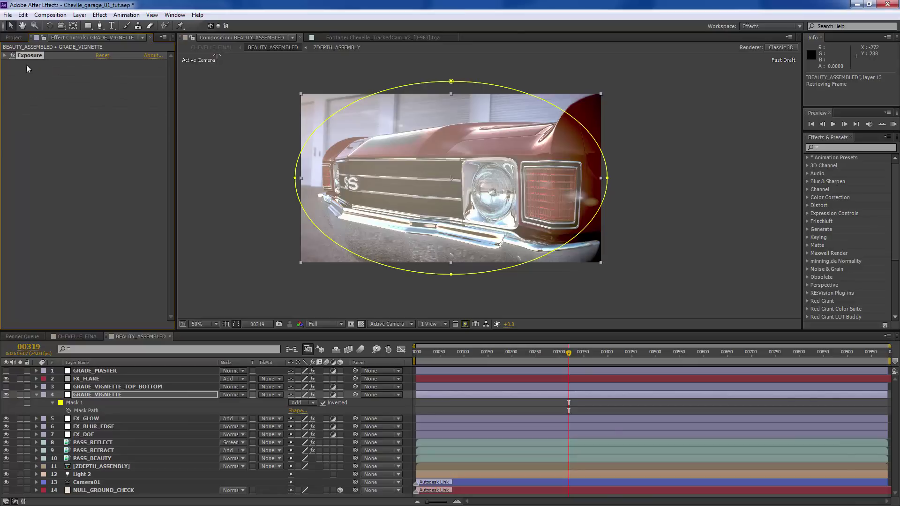
- Show Mask 1's feather, opacity and expansion values, then collapse the GRADE_VIGNETTE layer
{"action": "left_click", "coordinate": [101, 395]}
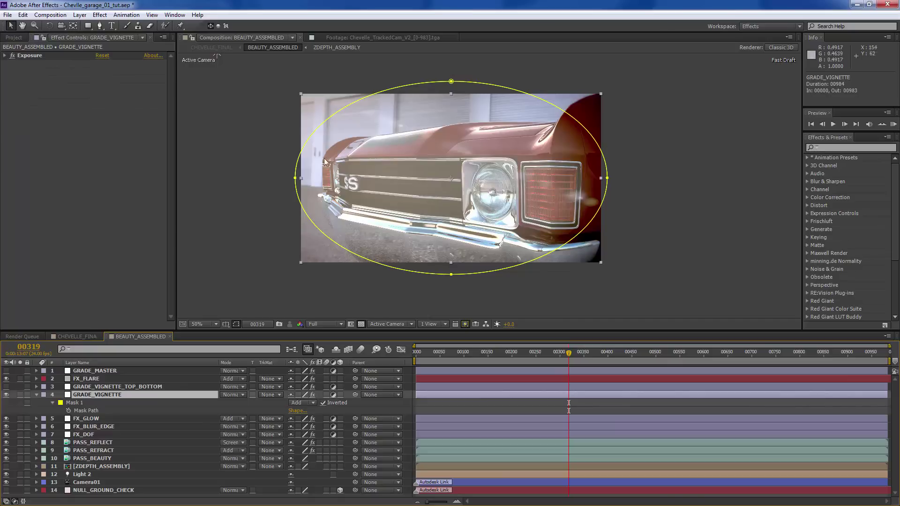
{"action": "left_click", "coordinate": [90, 404]}
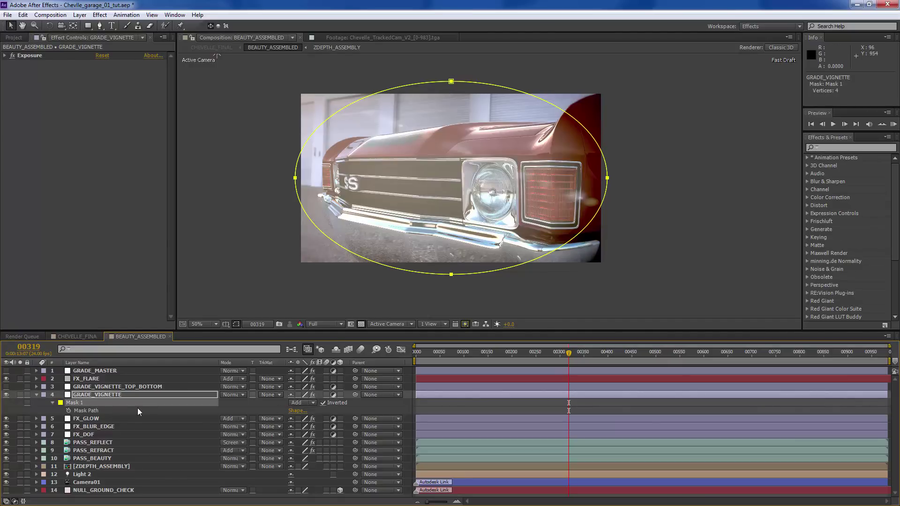
{"action": "key", "text": "m"}
{"action": "key", "text": "m"}
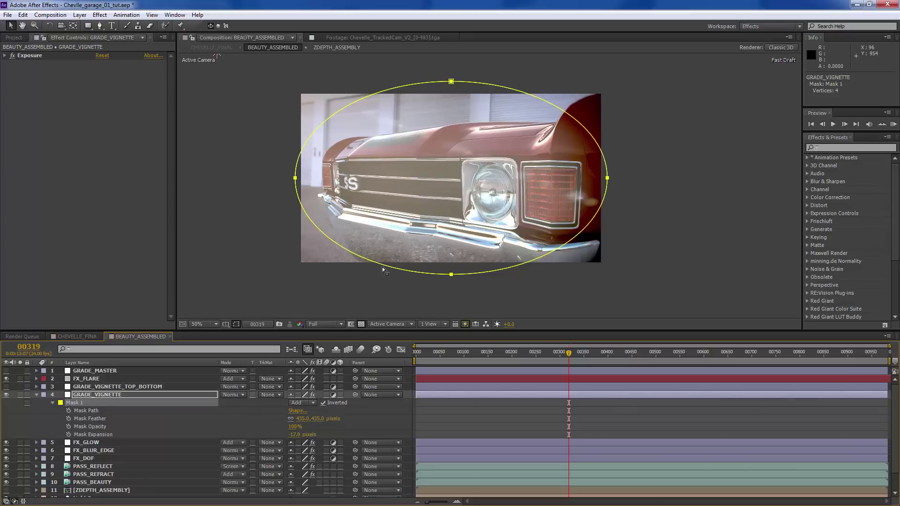
{"action": "left_click", "coordinate": [38, 393]}
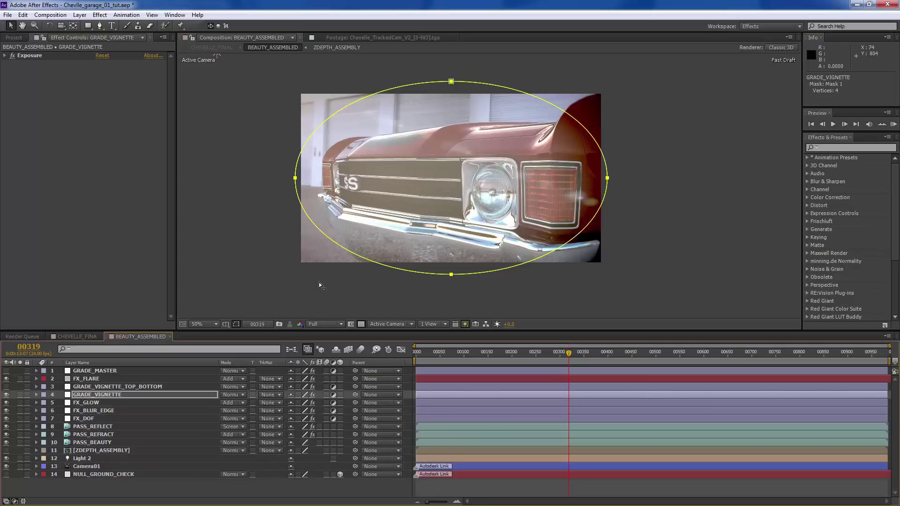
{"action": "left_click", "coordinate": [104, 387]}
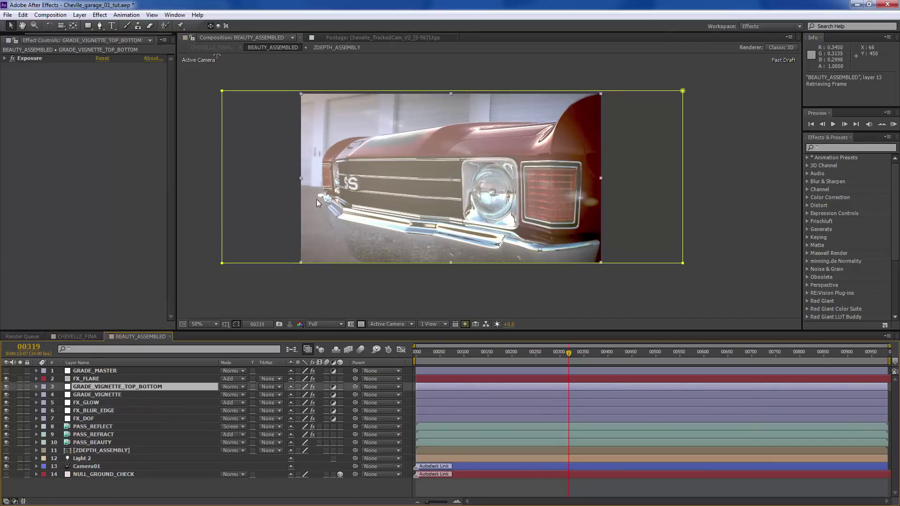
{"action": "key", "text": "comma"}
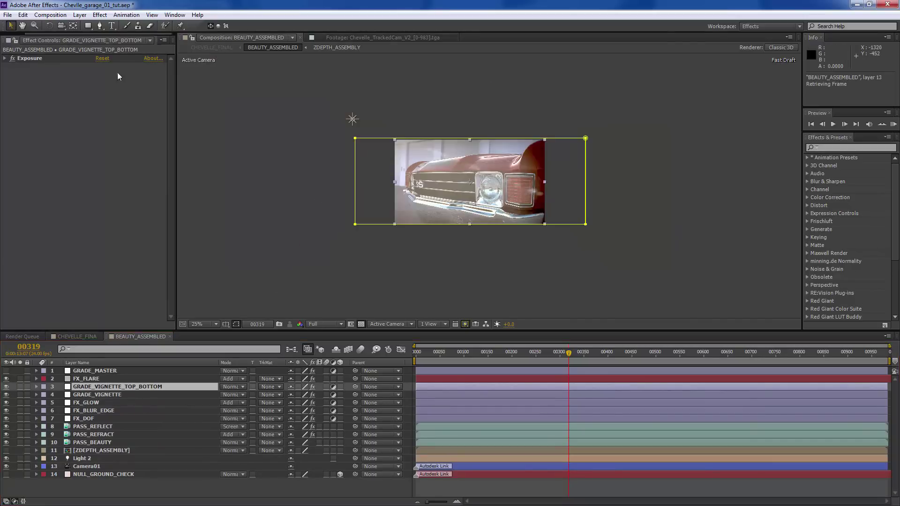
{"action": "left_click", "coordinate": [293, 168]}
{"action": "key", "text": "period"}
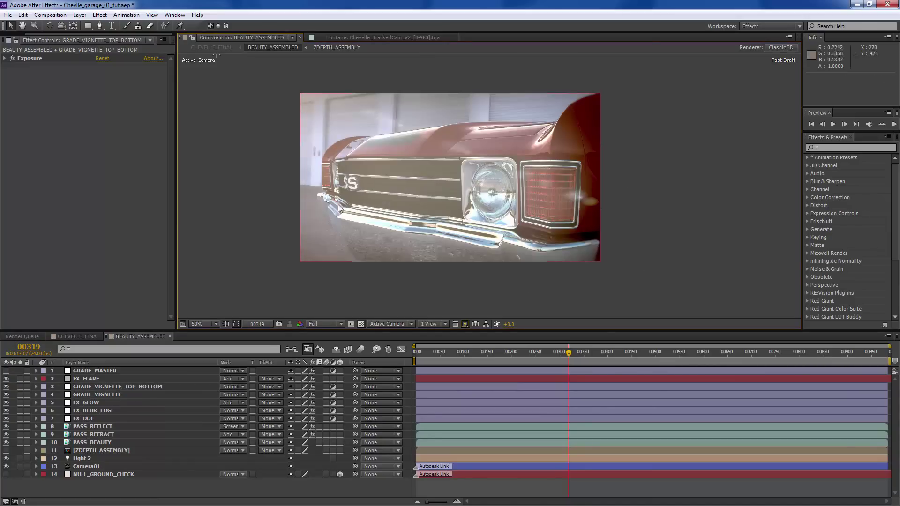
{"action": "left_click", "coordinate": [106, 389]}
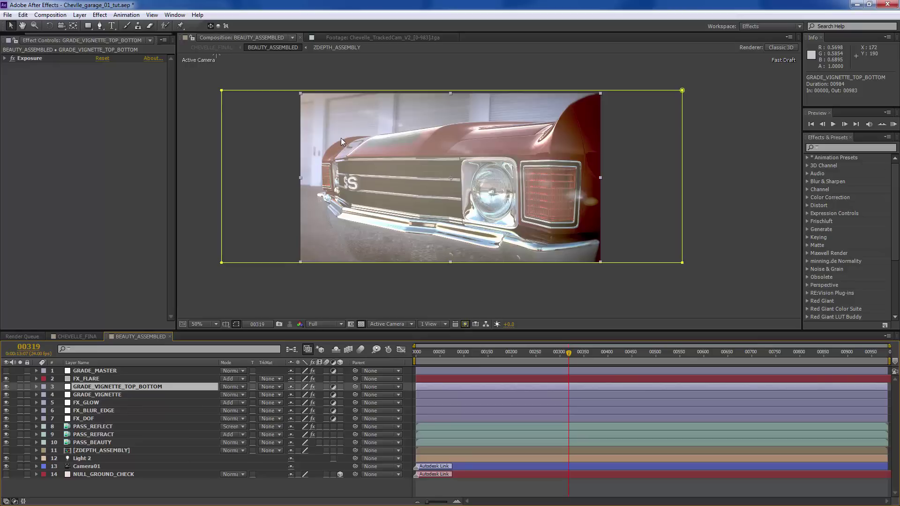
{"action": "key", "text": "comma"}
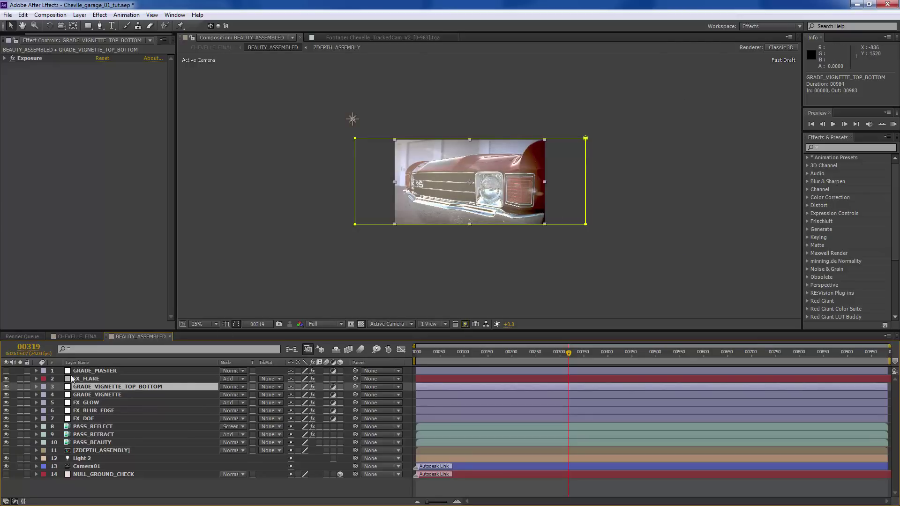
{"action": "left_click", "coordinate": [7, 387]}
{"action": "left_click", "coordinate": [7, 386]}
{"action": "key", "text": "m"}
{"action": "key", "text": "m"}
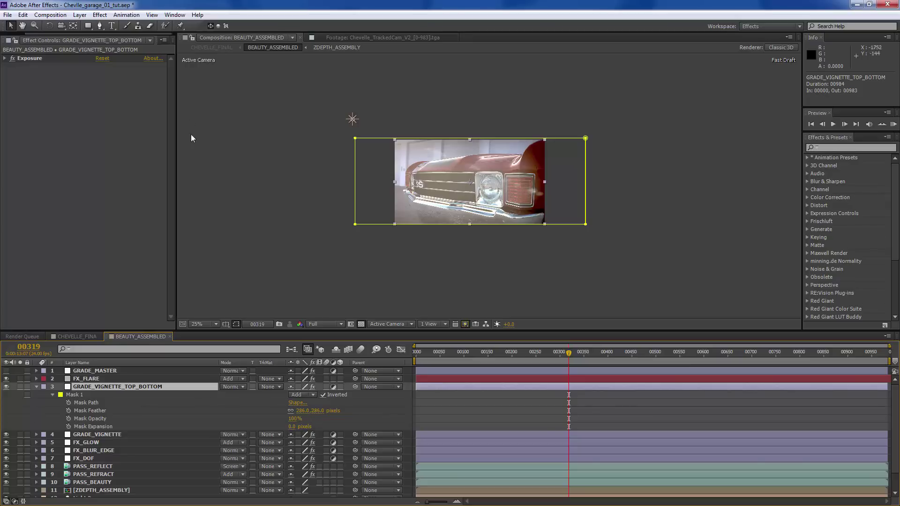
{"action": "left_click", "coordinate": [36, 387]}
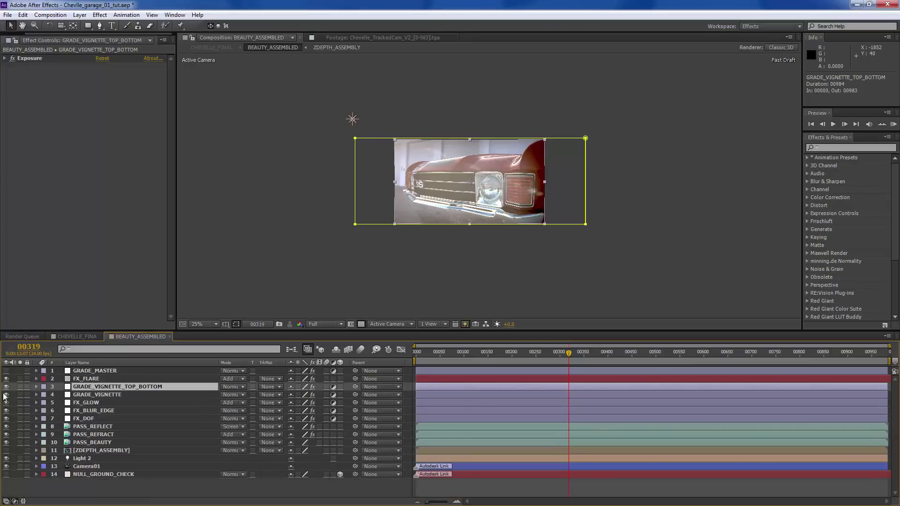
{"action": "key", "text": "period"}
{"action": "key", "text": "period"}
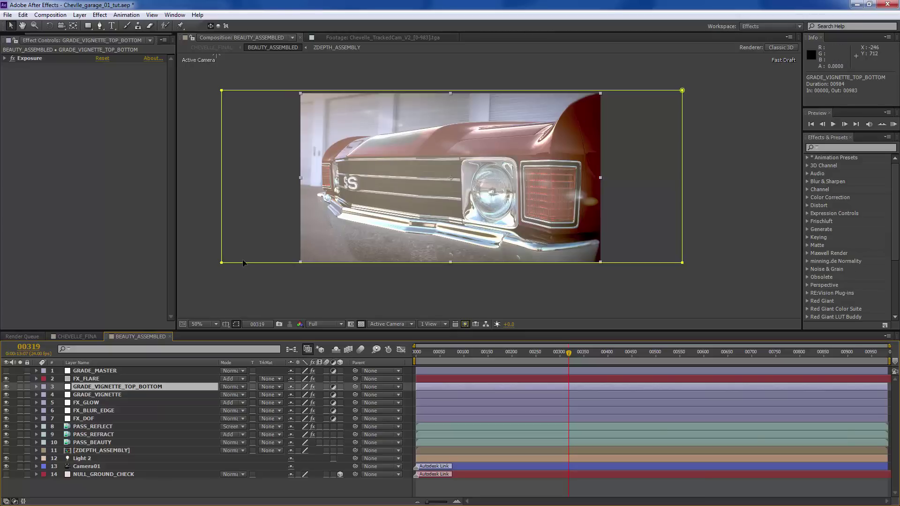
- On GRADE_MASTER, switch off Exposure, Curves_Brighten, Sepia, GreenTone, Vibrance, HDR Compander and Cuve_Contrast
{"action": "left_click", "coordinate": [94, 379]}
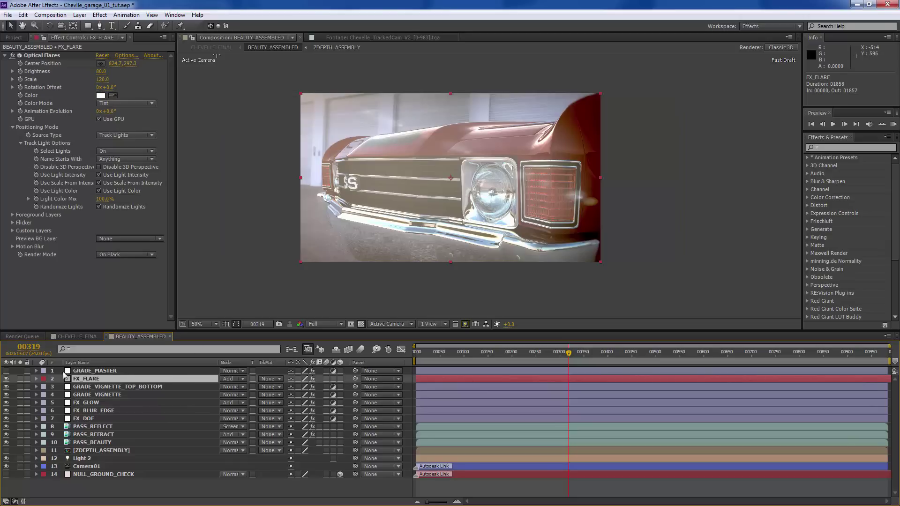
{"action": "left_click", "coordinate": [94, 386]}
{"action": "left_click", "coordinate": [92, 378]}
{"action": "left_click", "coordinate": [180, 370]}
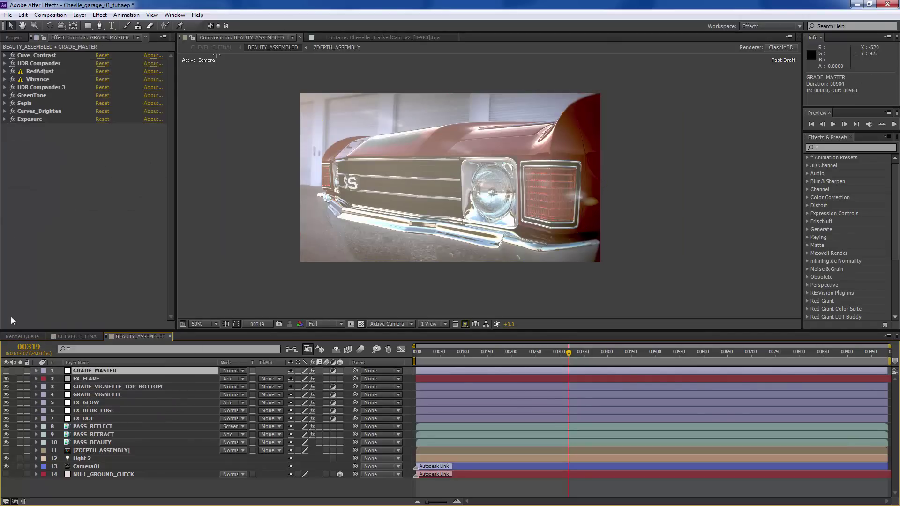
{"action": "left_click", "coordinate": [12, 119]}
{"action": "left_click", "coordinate": [12, 111]}
{"action": "left_click", "coordinate": [12, 103]}
{"action": "left_click", "coordinate": [13, 95]}
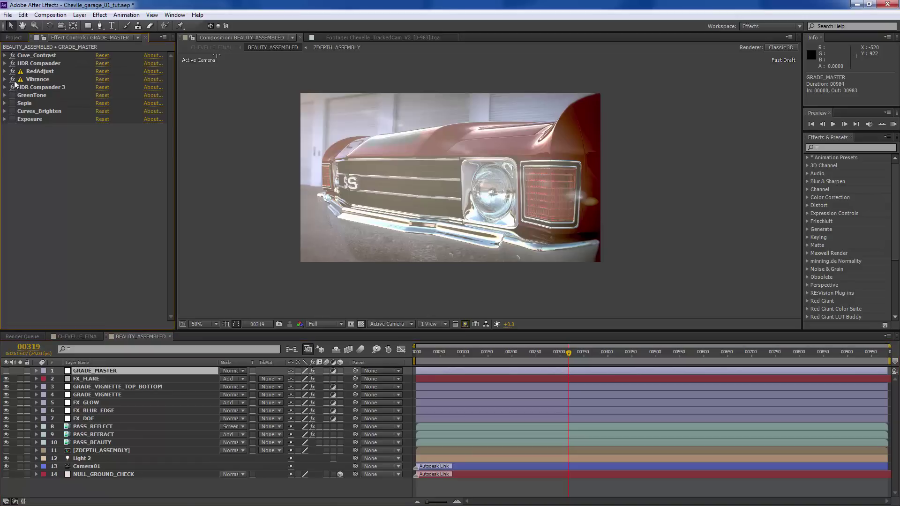
{"action": "left_click", "coordinate": [12, 79]}
{"action": "left_click", "coordinate": [13, 63]}
{"action": "left_click", "coordinate": [12, 55]}
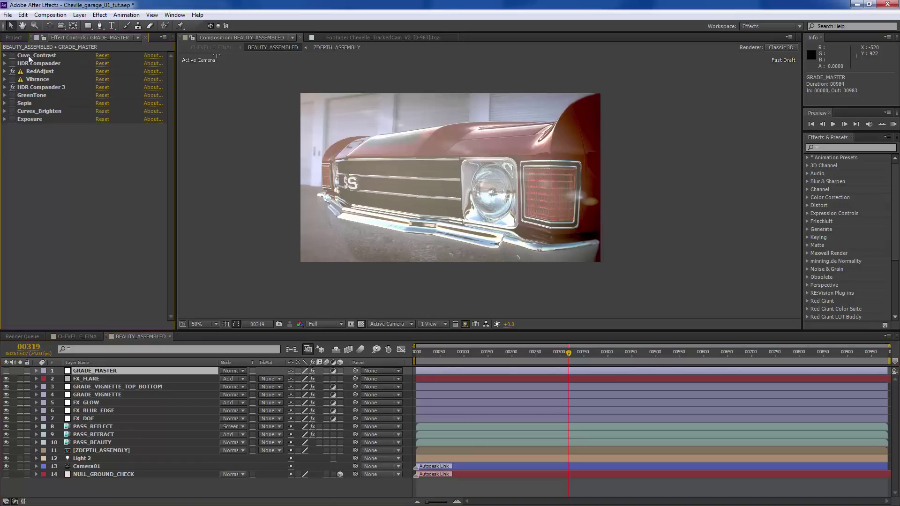
- Make GRADE_MASTER visible, re-enable HDR Compander and switch off RedAdjust to restore the red paint
{"action": "left_click", "coordinate": [6, 370]}
{"action": "left_click", "coordinate": [64, 139]}
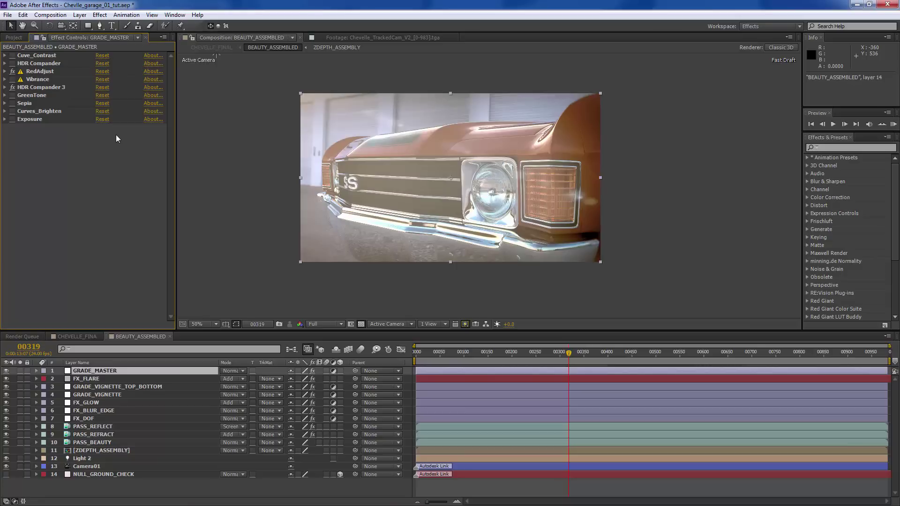
{"action": "left_click", "coordinate": [12, 64]}
{"action": "left_click", "coordinate": [12, 71]}
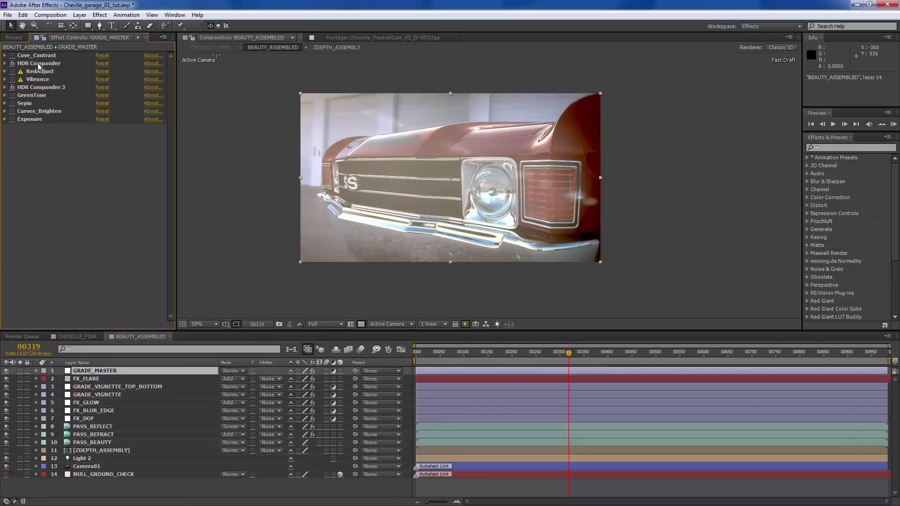
- Review HDR Compander and HDR Compander 3, then expand RedAdjust's and Vibrance's settings
{"action": "left_click", "coordinate": [38, 63]}
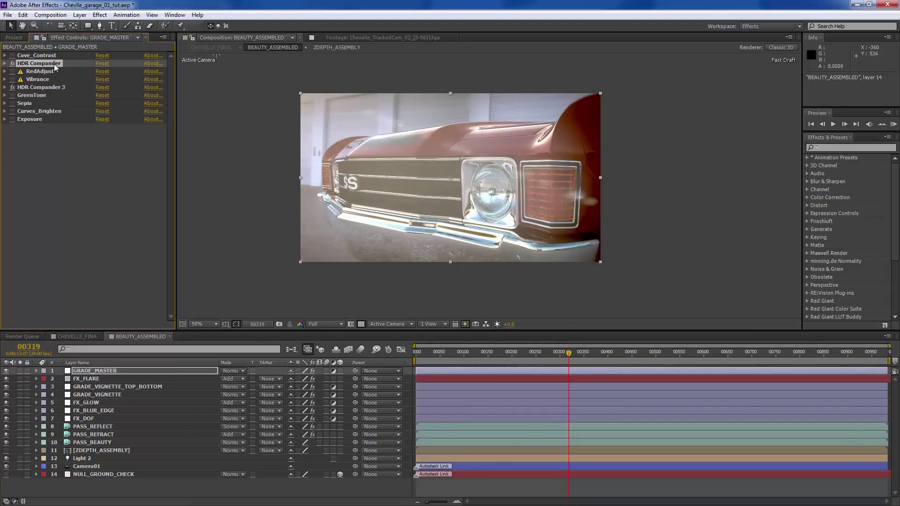
{"action": "left_click", "coordinate": [25, 88]}
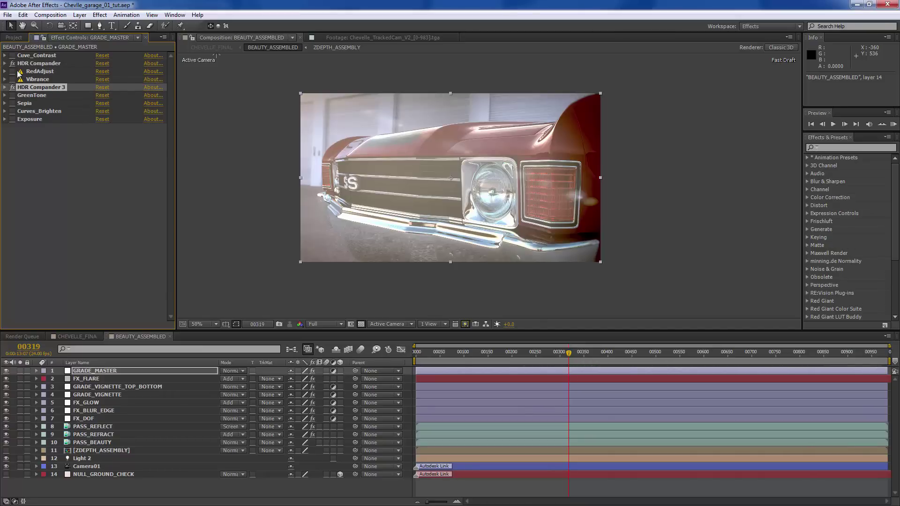
{"action": "left_click", "coordinate": [21, 71]}
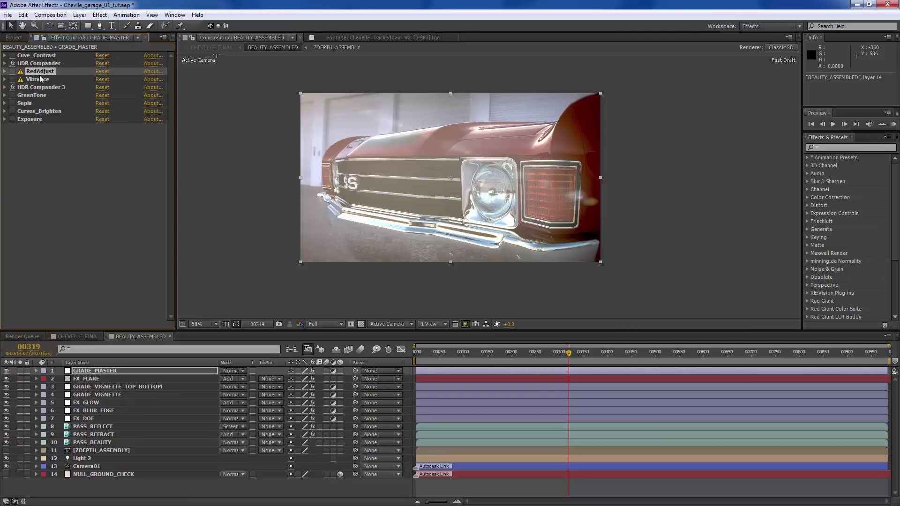
{"action": "left_click", "coordinate": [20, 80]}
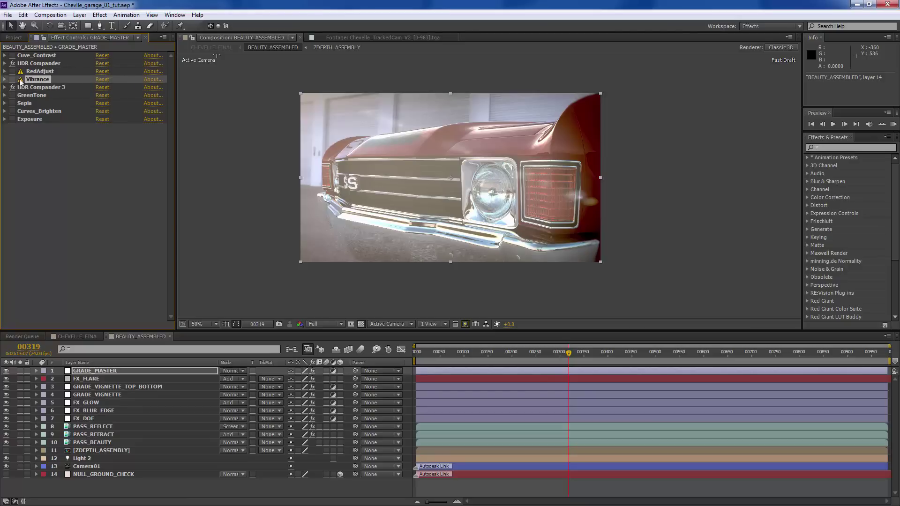
{"action": "left_click", "coordinate": [46, 72]}
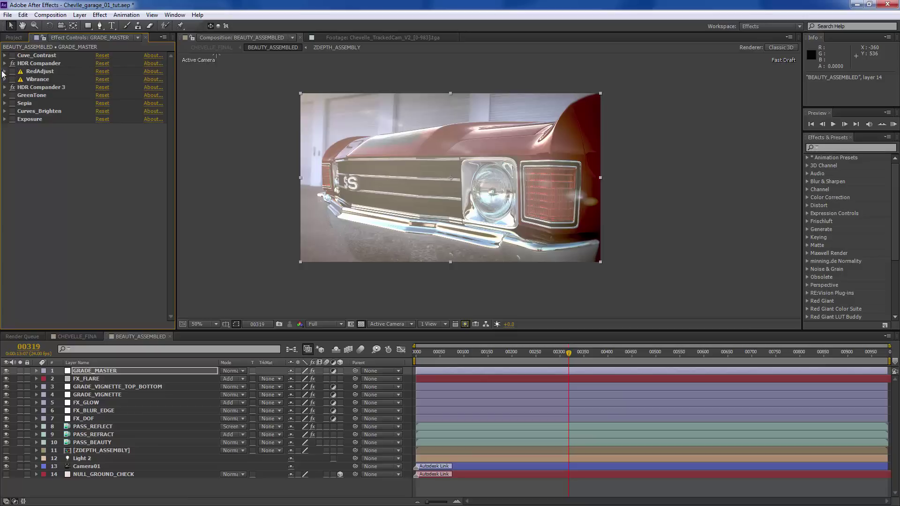
{"action": "left_click", "coordinate": [5, 72]}
{"action": "left_click", "coordinate": [9, 135]}
{"action": "left_click", "coordinate": [5, 135]}
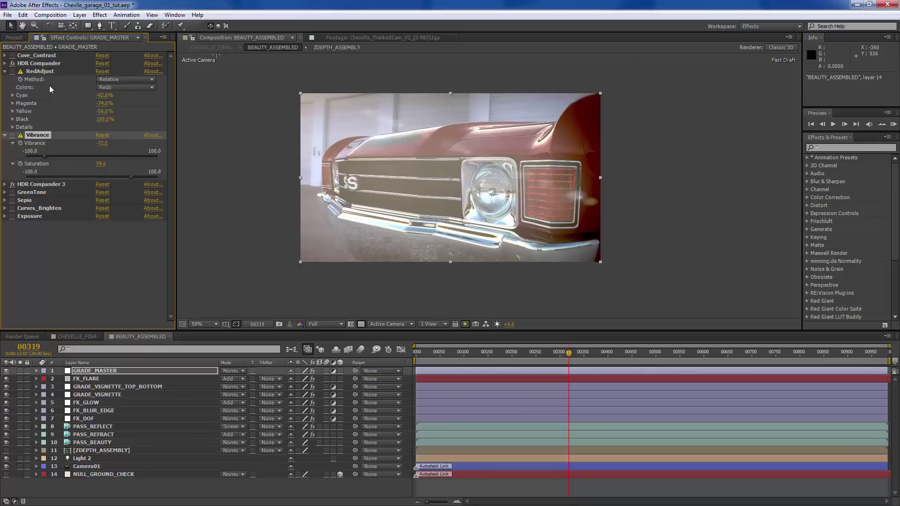
{"action": "left_click", "coordinate": [29, 63]}
{"action": "left_click", "coordinate": [55, 185]}
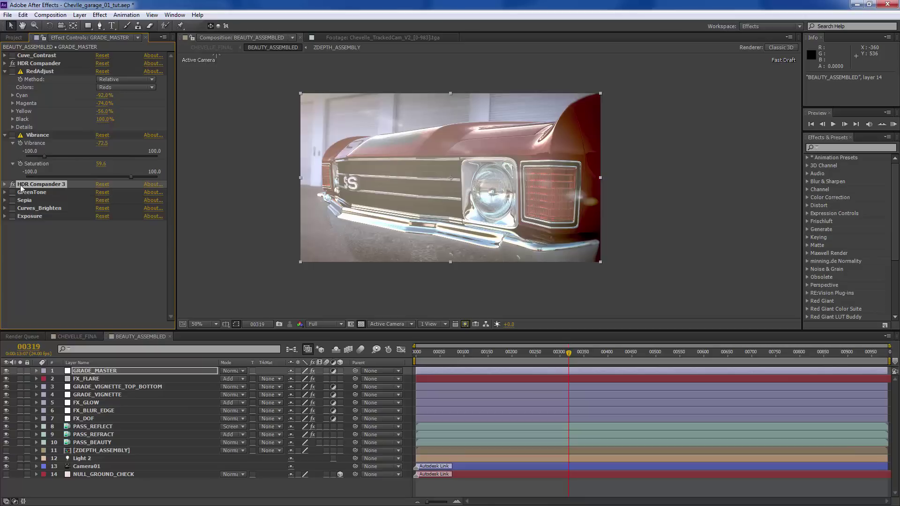
{"action": "left_click", "coordinate": [38, 65]}
{"action": "left_click", "coordinate": [5, 71]}
{"action": "left_click", "coordinate": [4, 79]}
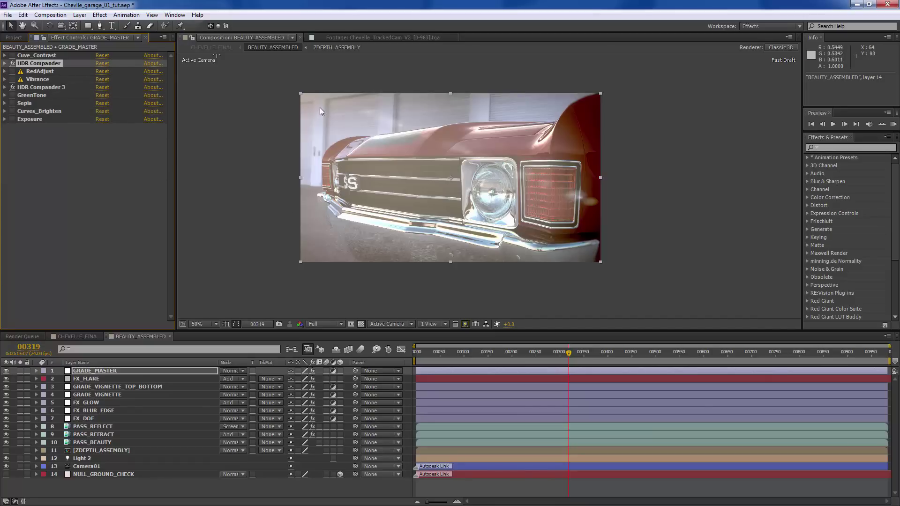
{"action": "left_click", "coordinate": [42, 72]}
{"action": "left_click", "coordinate": [5, 72]}
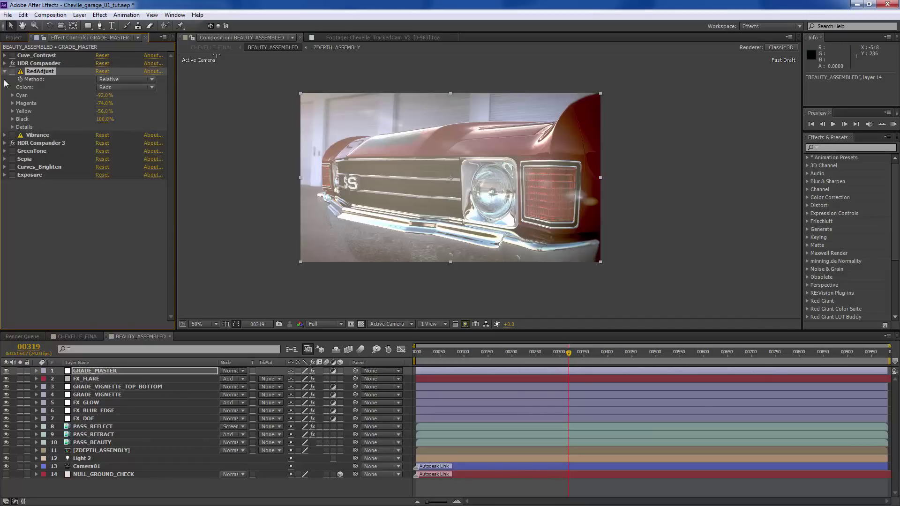
{"action": "left_click", "coordinate": [5, 135]}
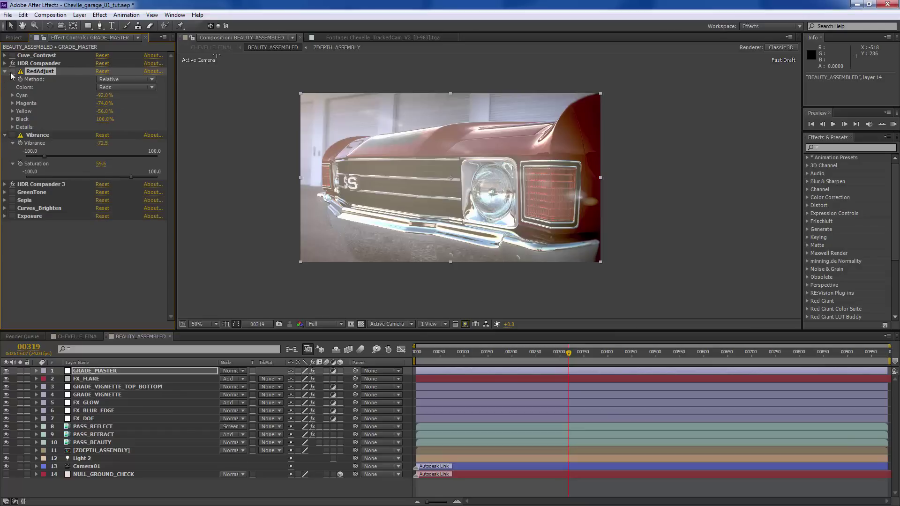
{"action": "left_click", "coordinate": [12, 72]}
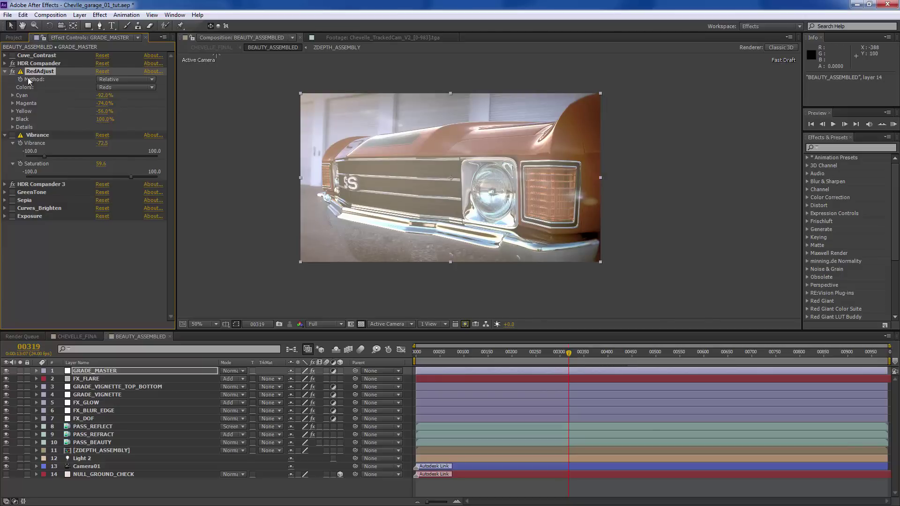
{"action": "left_click", "coordinate": [12, 72]}
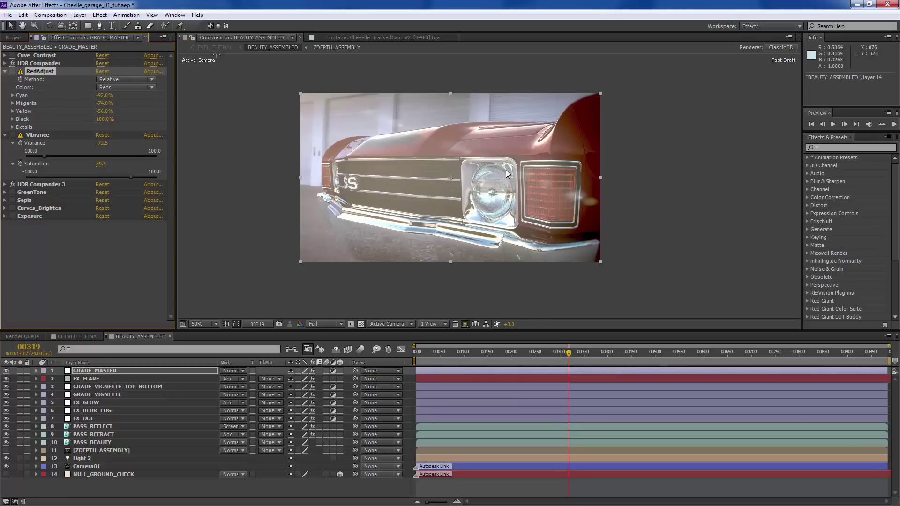
- Re-enable RedAdjust to turn the paint orange and scrub back to frame 00099
{"action": "left_click", "coordinate": [13, 72]}
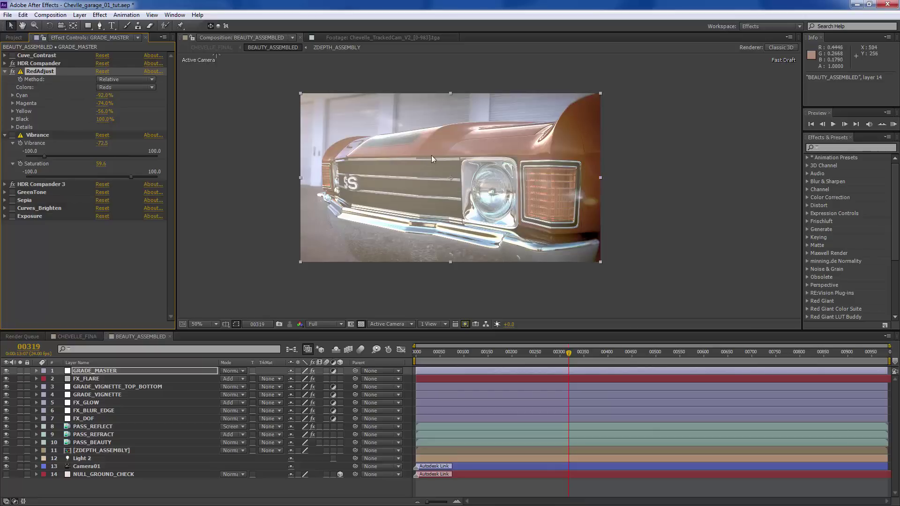
{"action": "left_click", "coordinate": [610, 358]}
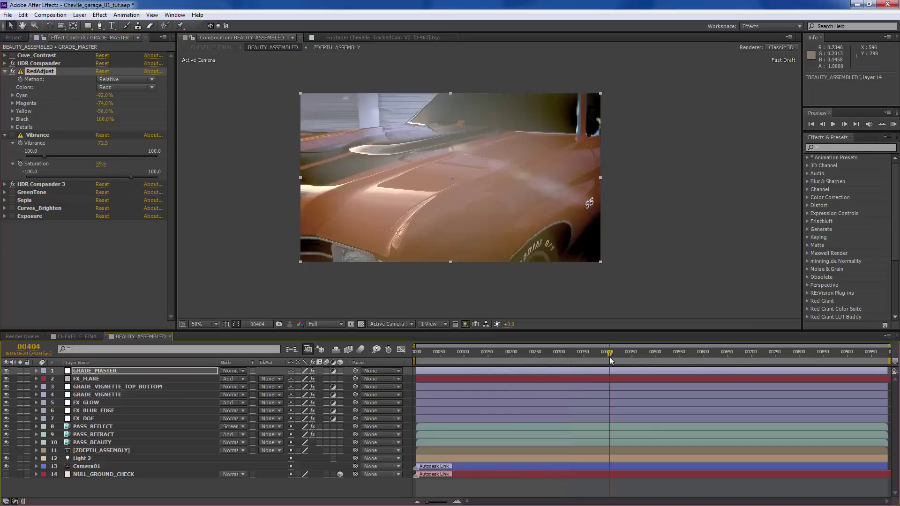
{"action": "left_click", "coordinate": [634, 355]}
{"action": "left_click_drag", "start_coordinate": [634, 354], "coordinate": [463, 359]}
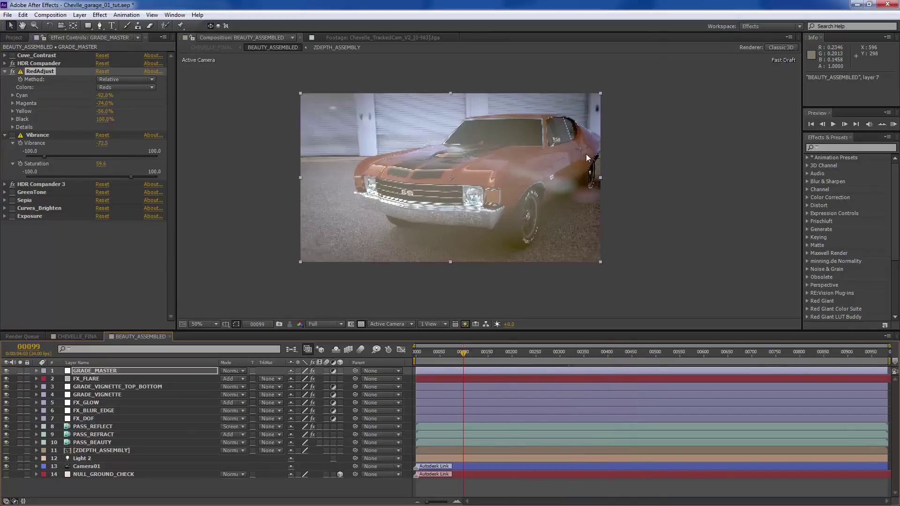
- Check frames 00213 and 00317, enable the Vibrance grade, and return to frame 00168
{"action": "left_click", "coordinate": [517, 355]}
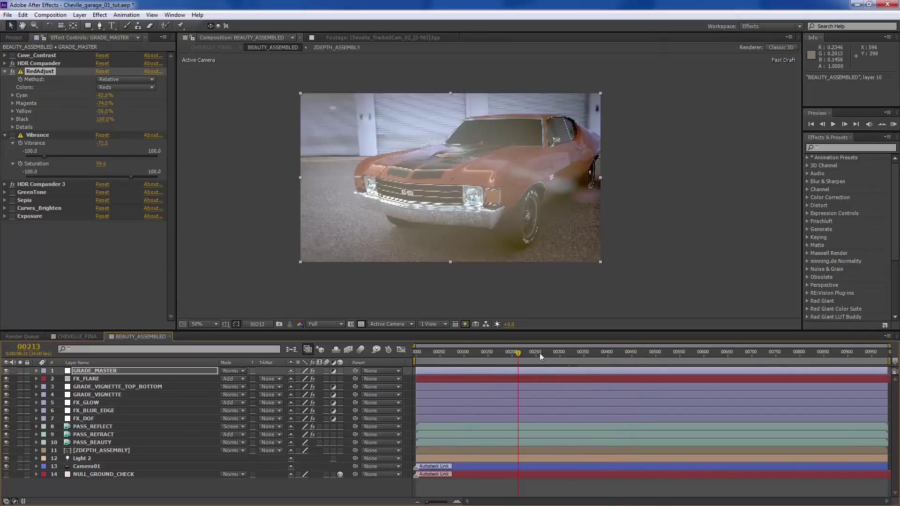
{"action": "left_click", "coordinate": [569, 354]}
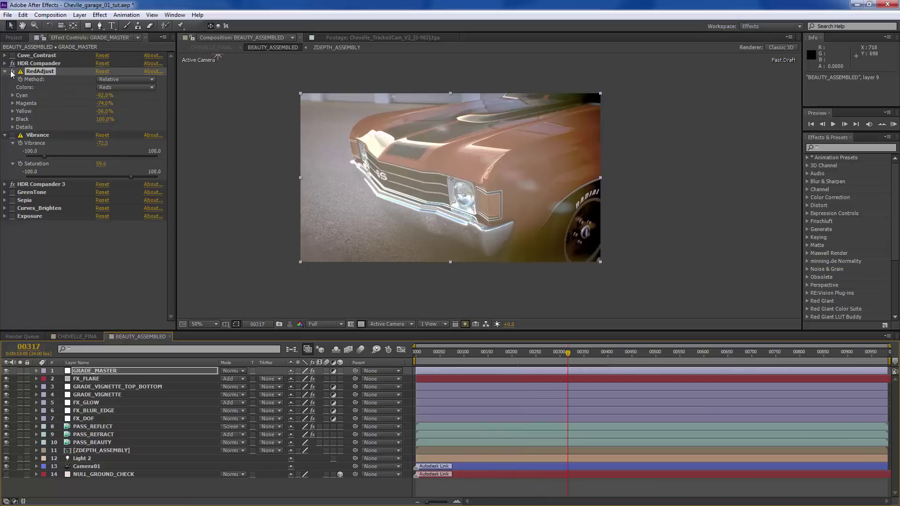
{"action": "left_click", "coordinate": [12, 135]}
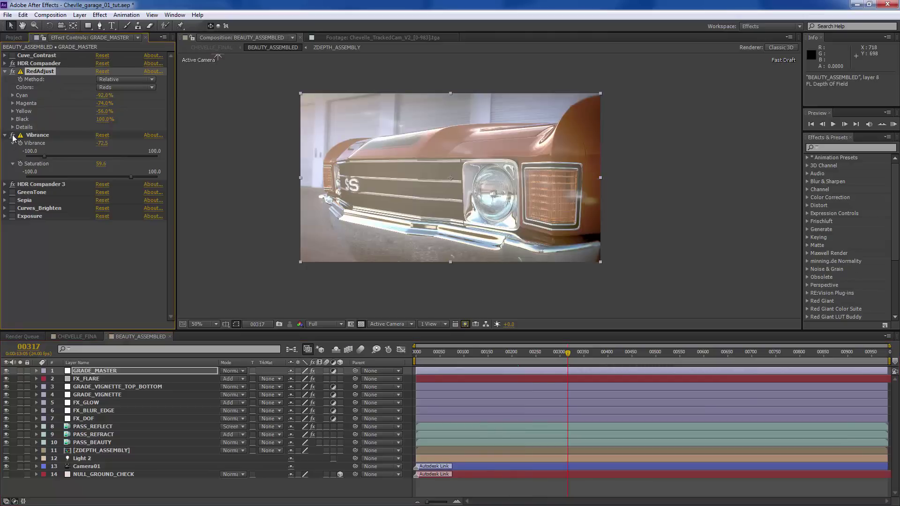
{"action": "left_click", "coordinate": [496, 351]}
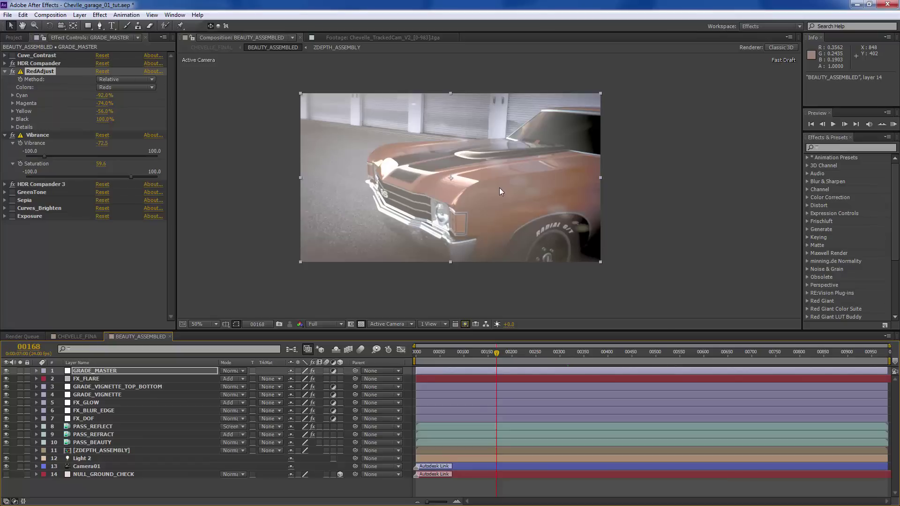
- Try other Vibrance and Saturation values, revert to -72.5 and 59.6, and collapse Vibrance and RedAdjust
{"action": "left_click_drag", "start_coordinate": [44, 157], "coordinate": [86, 157]}
{"action": "left_click_drag", "start_coordinate": [127, 177], "coordinate": [93, 177]}
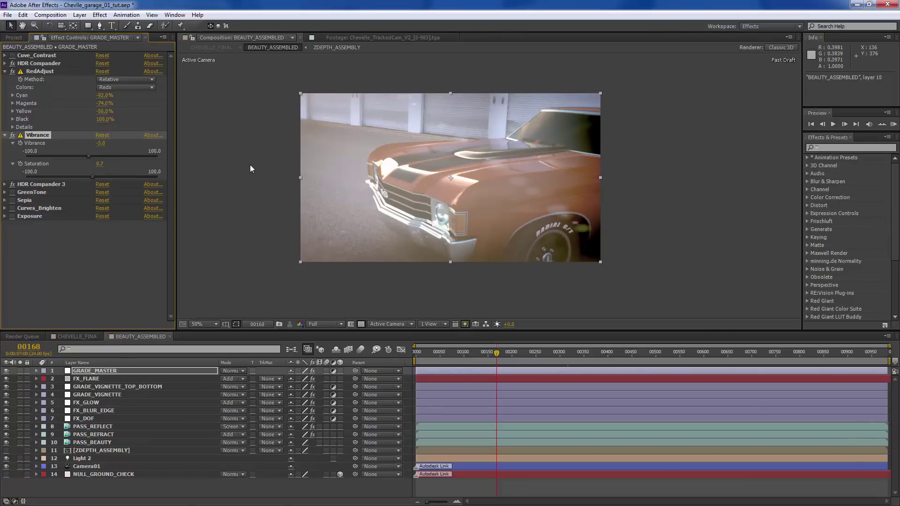
{"action": "key", "text": "ctrl+z"}
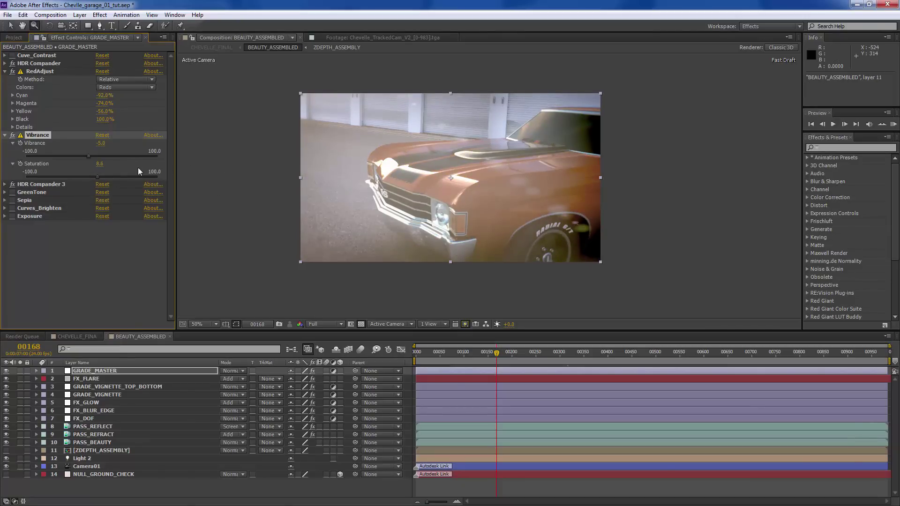
{"action": "key", "text": "ctrl+z"}
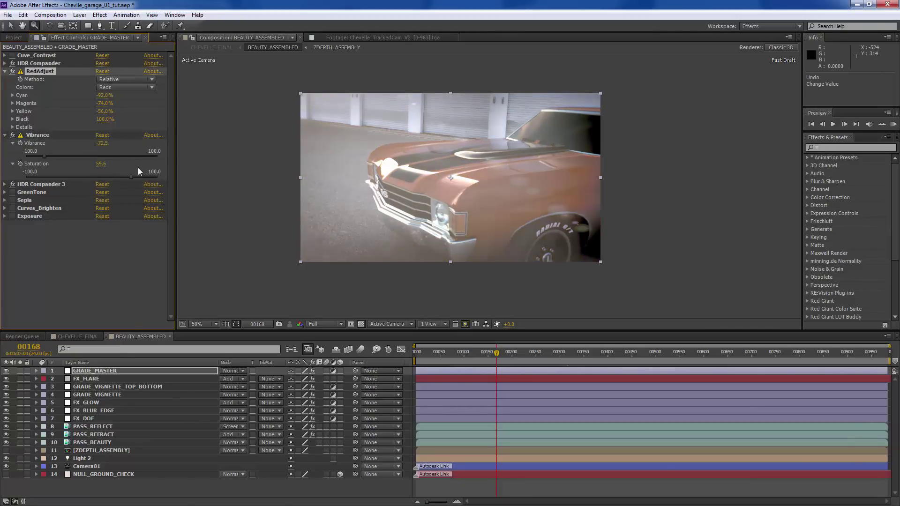
{"action": "left_click", "coordinate": [5, 135]}
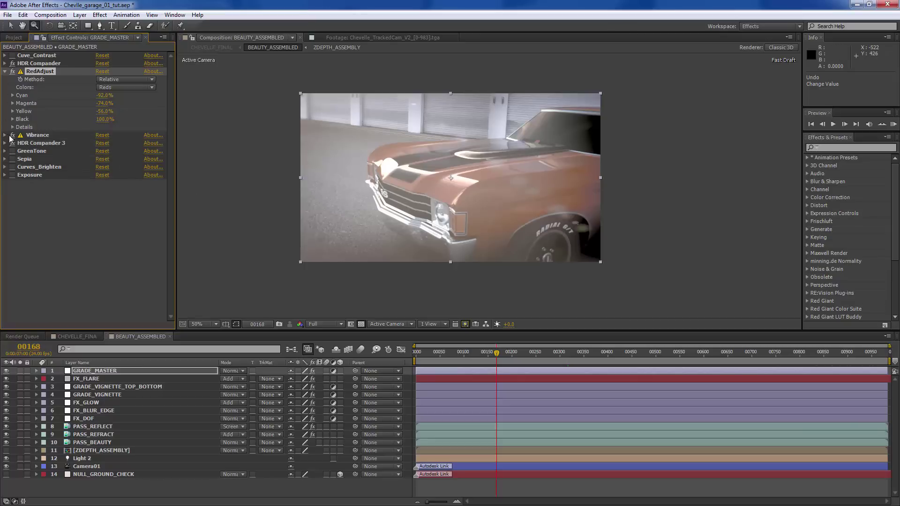
{"action": "left_click", "coordinate": [5, 73]}
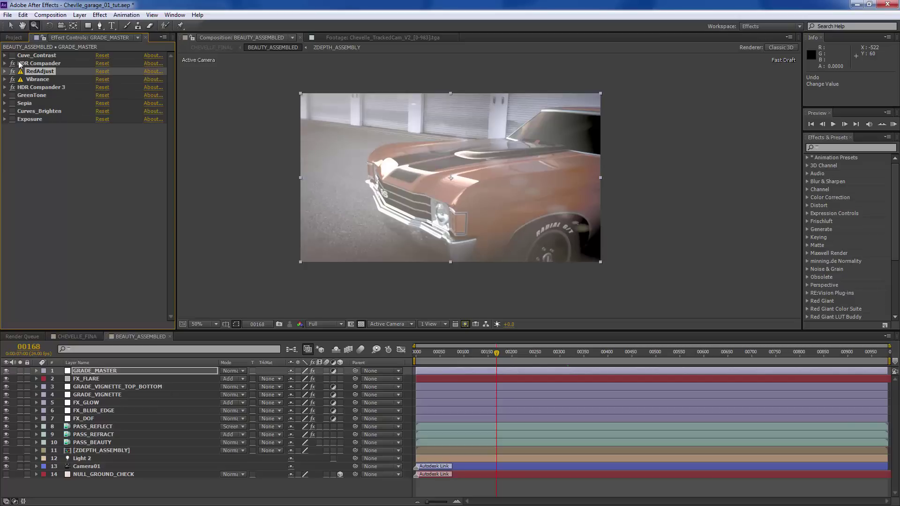
- Enable the GreenTone tritone effect, view at 100%, and expand its settings
{"action": "left_click", "coordinate": [35, 56]}
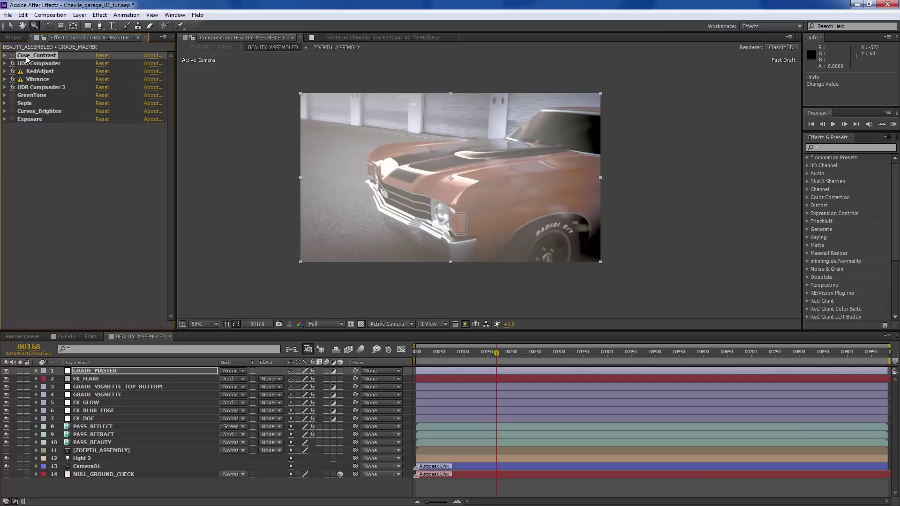
{"action": "left_click", "coordinate": [5, 55]}
{"action": "left_click", "coordinate": [5, 55]}
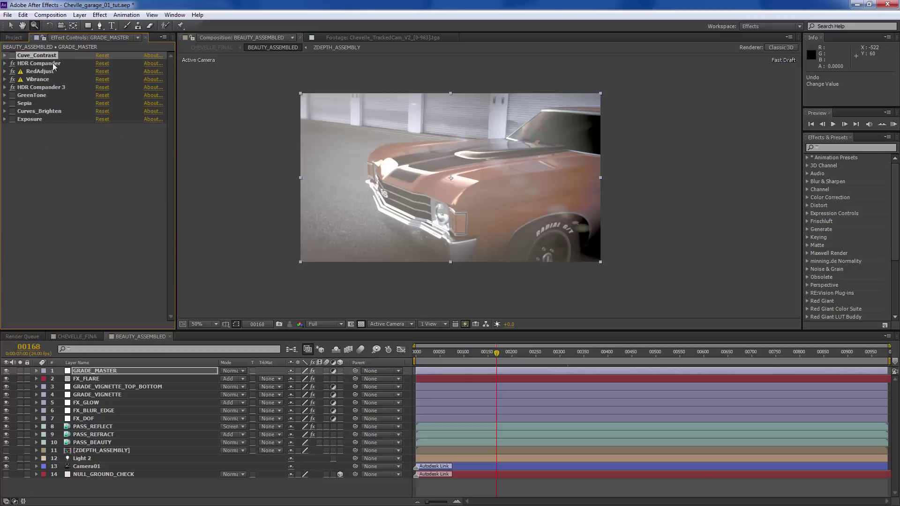
{"action": "left_click", "coordinate": [39, 97]}
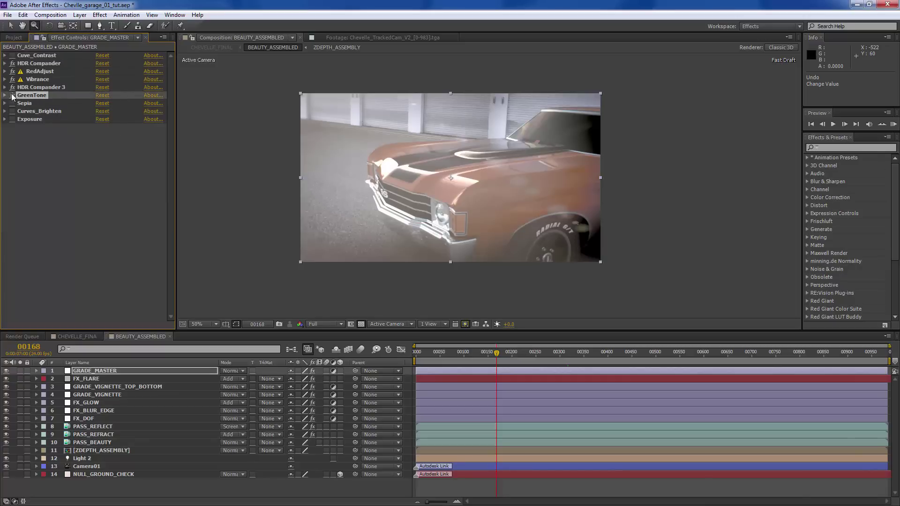
{"action": "left_click", "coordinate": [13, 96]}
{"action": "key", "text": "period"}
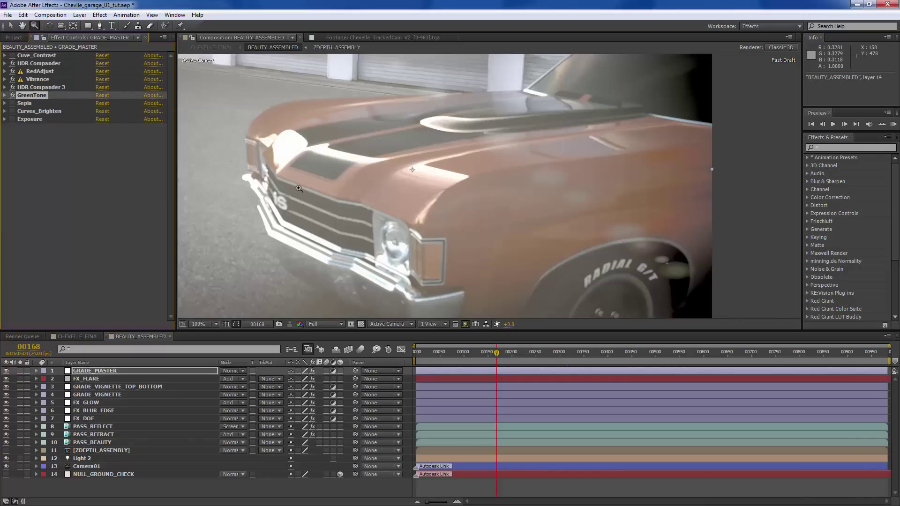
{"action": "left_click", "coordinate": [5, 95]}
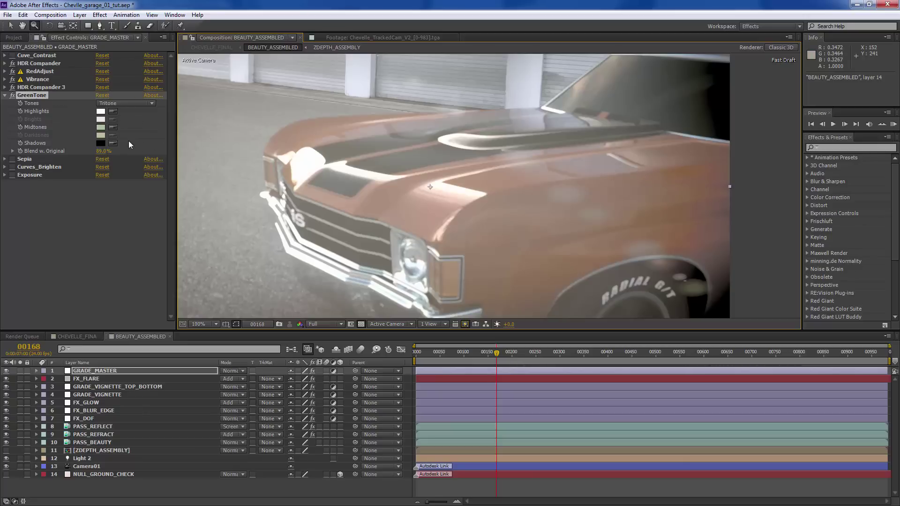
- Preview the Midtones colour and a different blend, keeping Blend With Original at 89%
{"action": "left_click", "coordinate": [103, 127]}
{"action": "left_click_drag", "start_coordinate": [393, 44], "coordinate": [274, 92]}
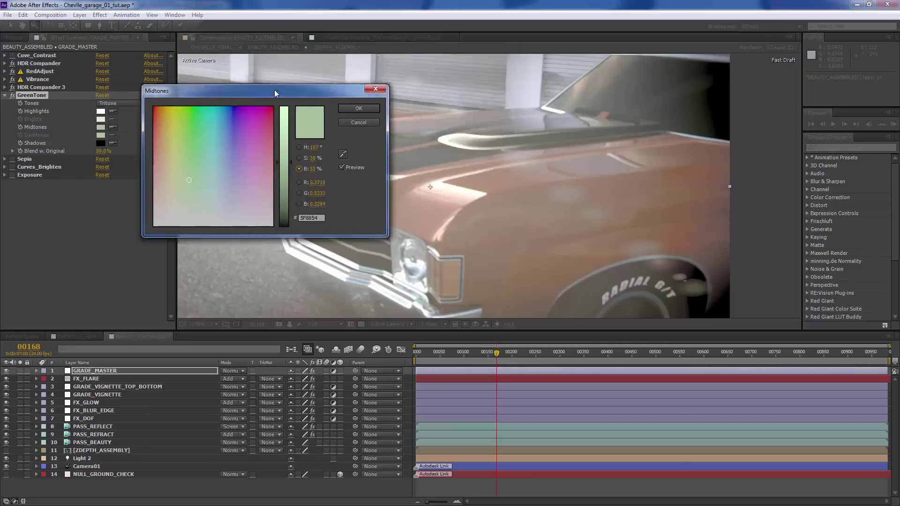
{"action": "left_click", "coordinate": [370, 123]}
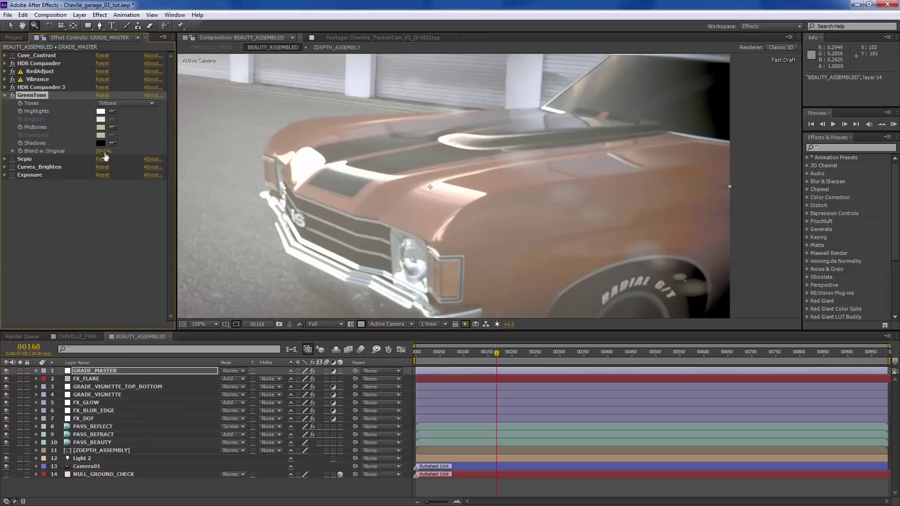
{"action": "left_click_drag", "start_coordinate": [104, 156], "coordinate": [35, 148]}
{"action": "key", "text": "ctrl+z"}
- Collapse GreenTone and enable the Sepia effect, keeping its Warming Filter (81) filter type
{"action": "left_click", "coordinate": [5, 95]}
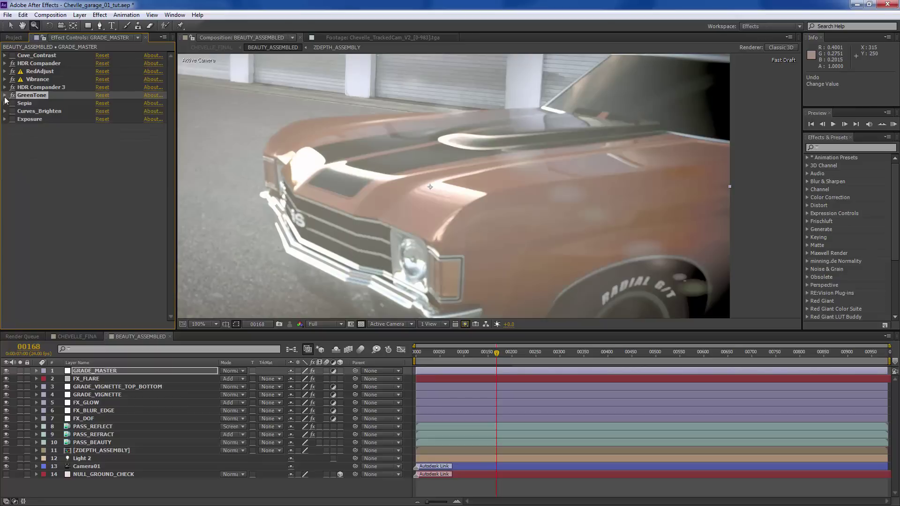
{"action": "left_click", "coordinate": [41, 104]}
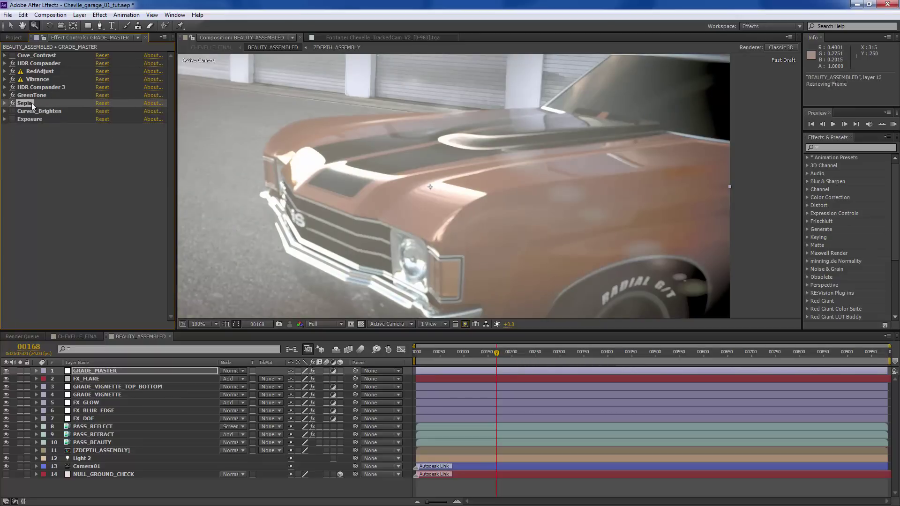
{"action": "left_click", "coordinate": [12, 103]}
{"action": "left_click", "coordinate": [5, 103]}
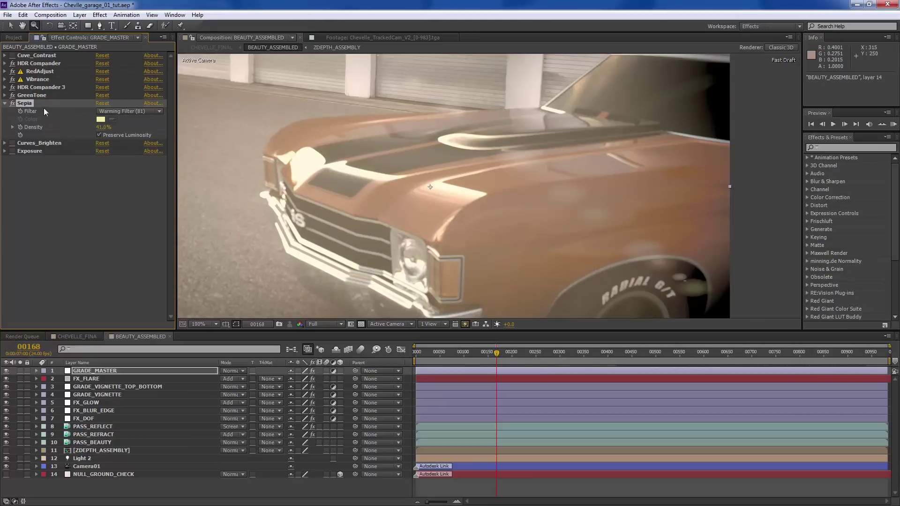
{"action": "left_click", "coordinate": [161, 113]}
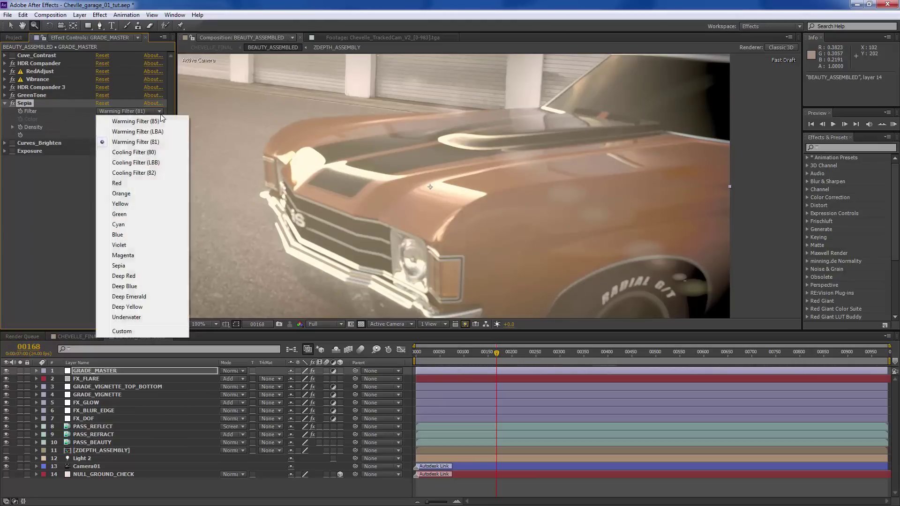
{"action": "left_click", "coordinate": [60, 174]}
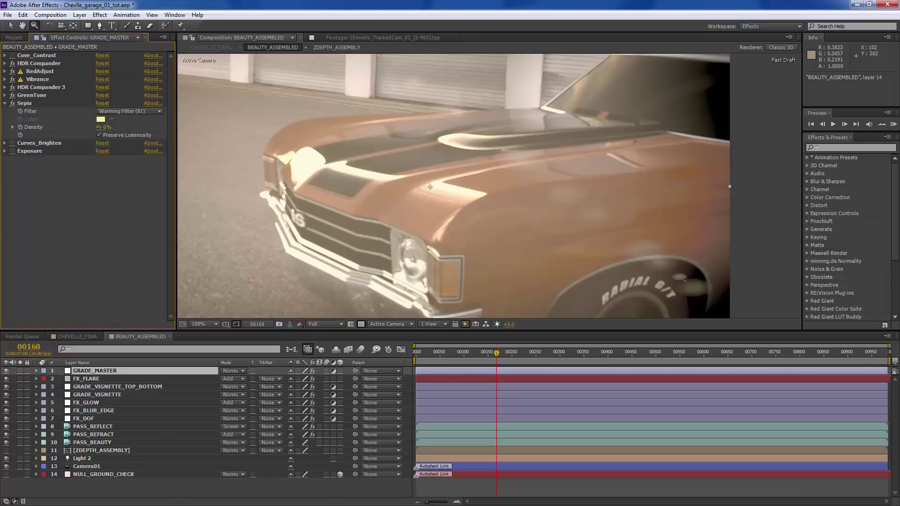
- Test Sepia Density at 25%, then set it to 41% and collapse Sepia
{"action": "left_click", "coordinate": [101, 127]}
{"action": "type", "text": "25"}
{"action": "key", "text": "Return"}
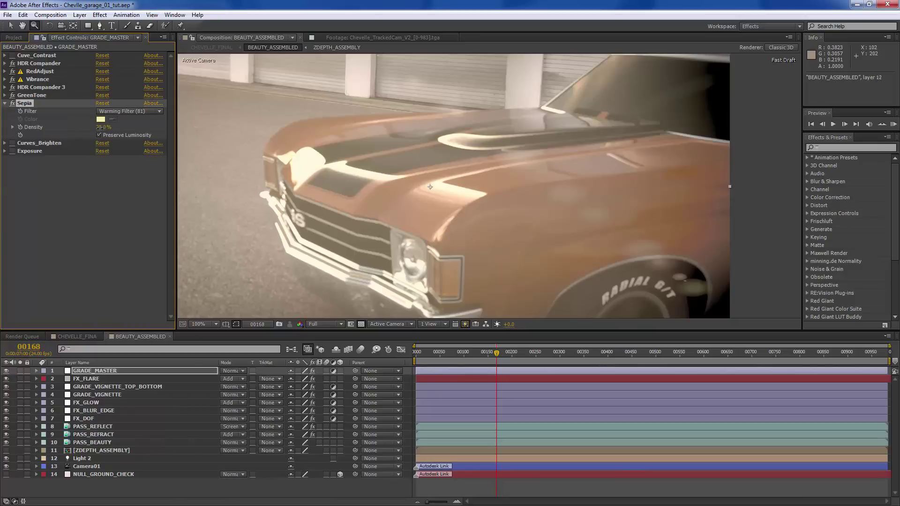
{"action": "left_click", "coordinate": [104, 127]}
{"action": "type", "text": "41"}
{"action": "key", "text": "Return"}
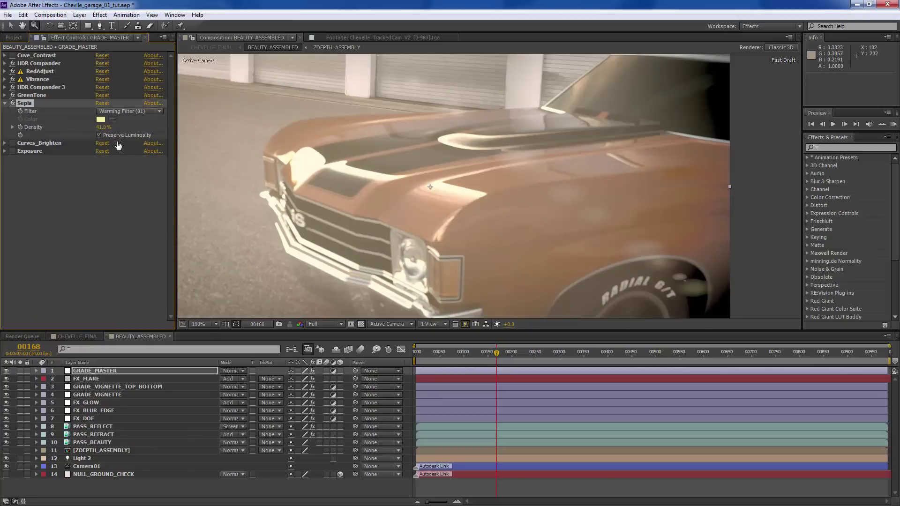
{"action": "left_click", "coordinate": [4, 103]}
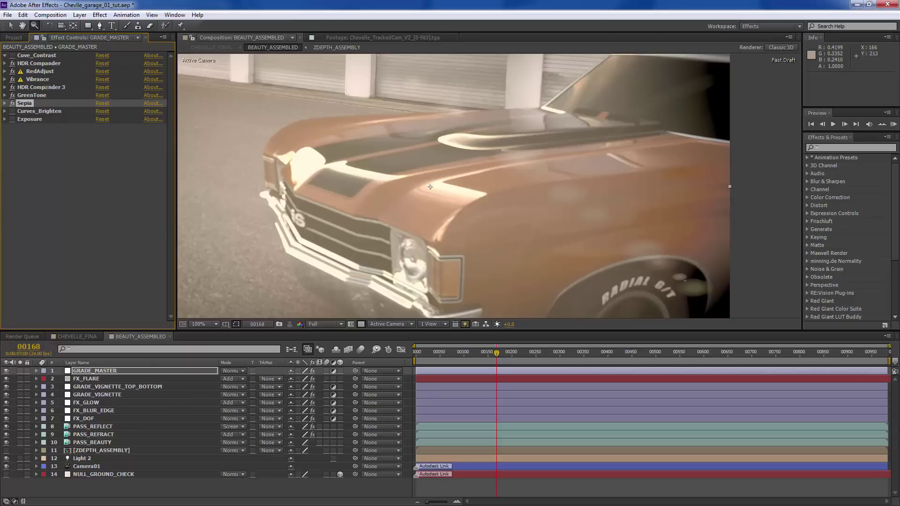
- Expand Cuve_Contrast and switch it off to view the car without it
{"action": "left_click", "coordinate": [5, 56]}
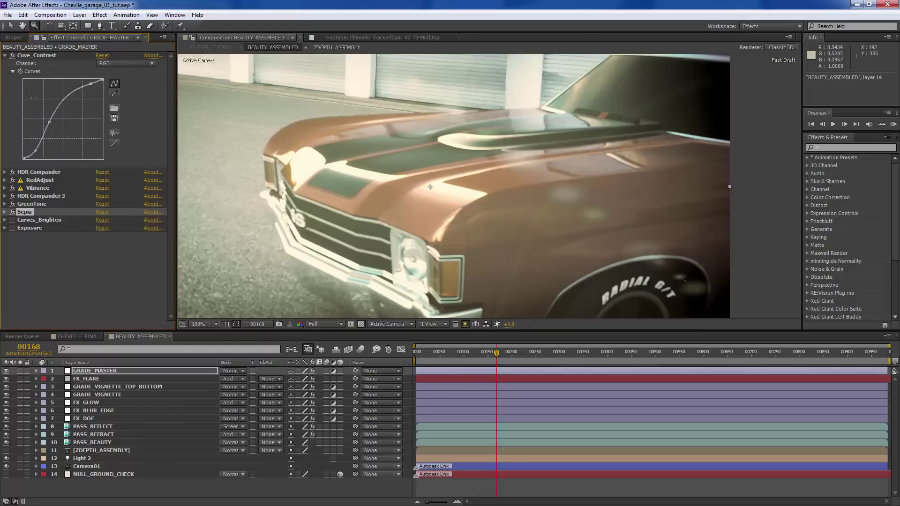
{"action": "left_click", "coordinate": [13, 55]}
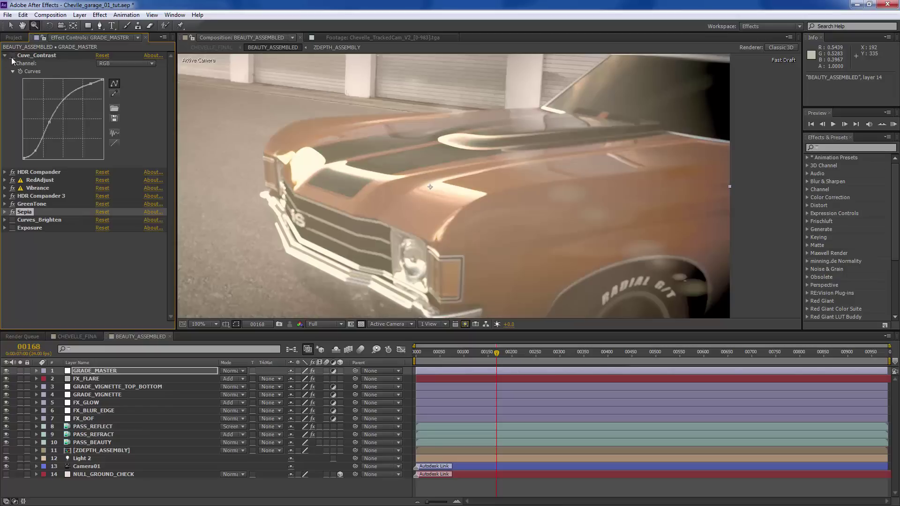
{"action": "left_click_drag", "start_coordinate": [477, 147], "coordinate": [431, 146]}
{"action": "scroll", "coordinate": [431, 147], "scroll_direction": "down", "scroll_amount": 2}
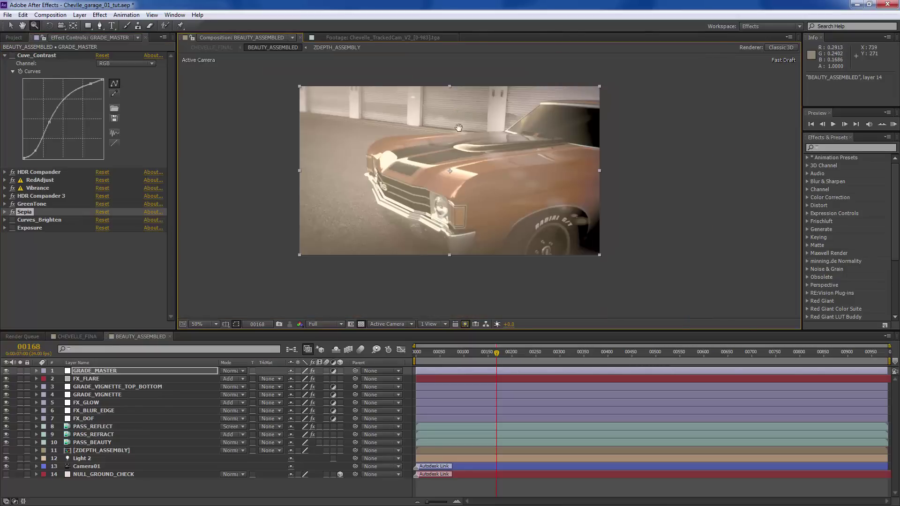
{"action": "scroll", "coordinate": [431, 146], "scroll_direction": "up", "scroll_amount": 3}
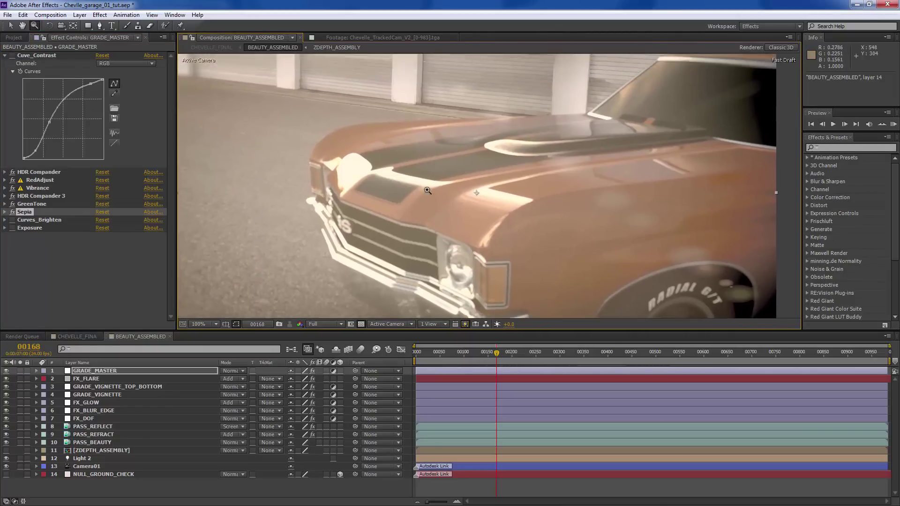
{"action": "scroll", "coordinate": [435, 168], "scroll_direction": "down", "scroll_amount": 2}
{"action": "left_click_drag", "start_coordinate": [435, 167], "coordinate": [387, 156]}
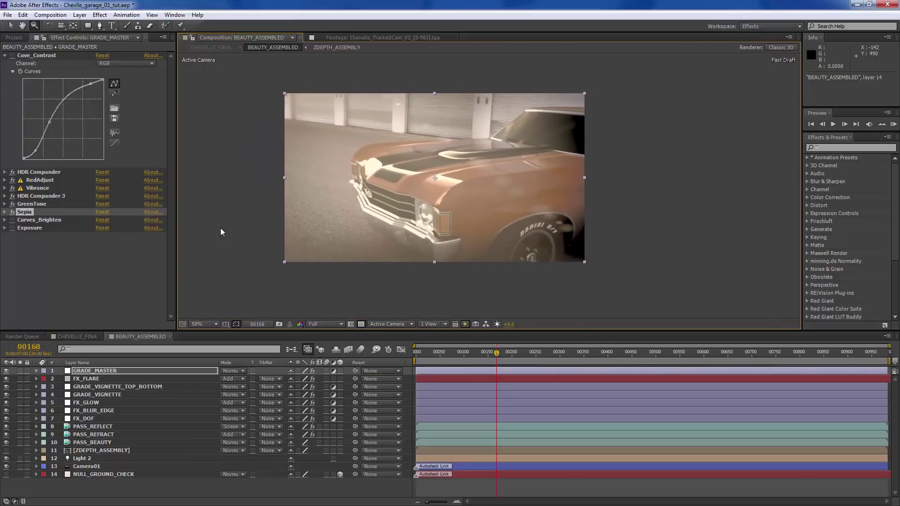
- Re-enable Cuve_Contrast, keeping its original S-curve after a trial shadow adjustment
{"action": "left_click", "coordinate": [13, 56]}
{"action": "left_click", "coordinate": [43, 57]}
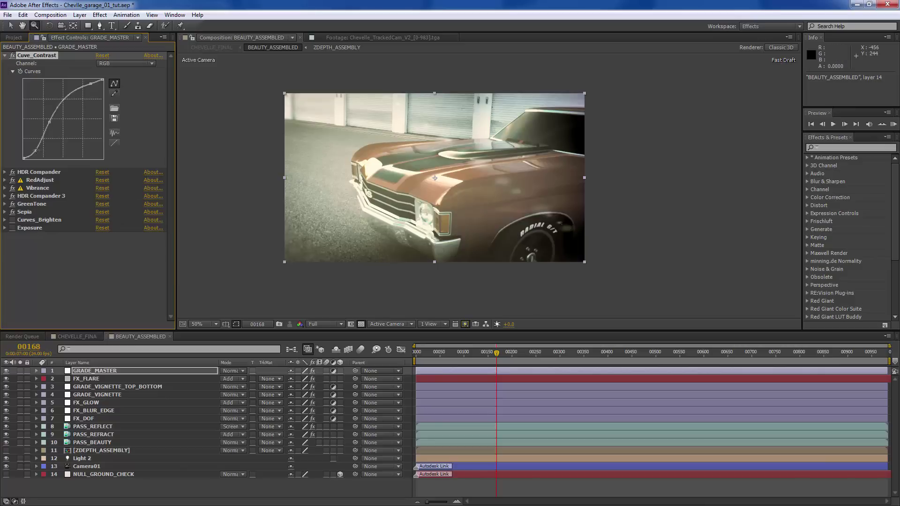
{"action": "left_click_drag", "start_coordinate": [36, 151], "coordinate": [39, 154]}
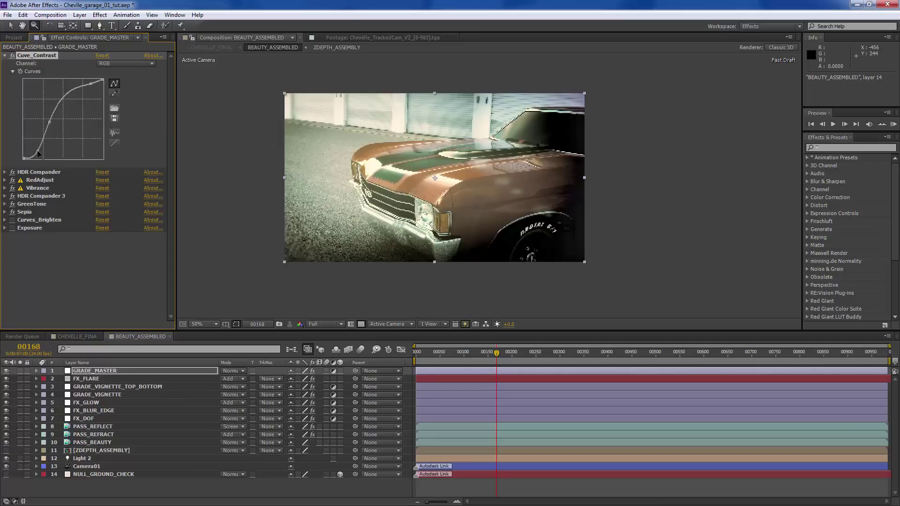
{"action": "key", "text": "ctrl+z"}
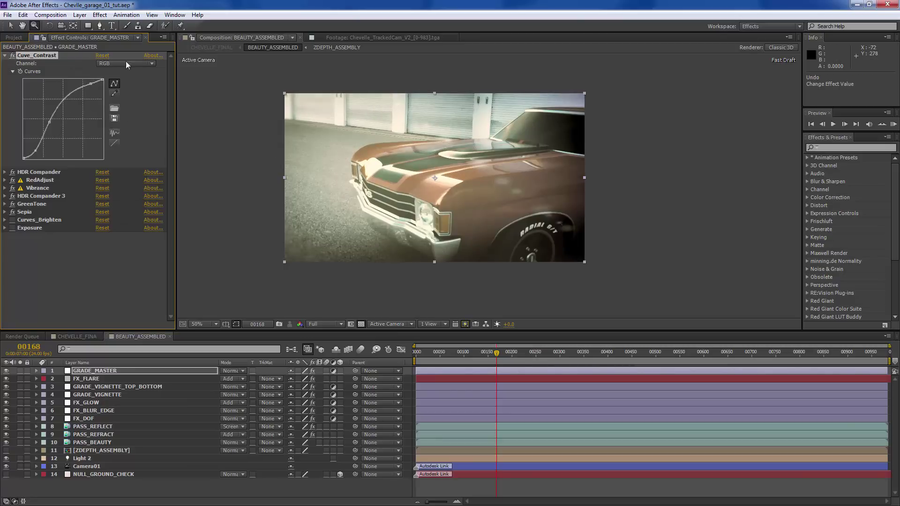
- Switch the Cuve_Contrast curve to the Red channel and bow it down to cut orange
{"action": "left_click", "coordinate": [141, 64]}
{"action": "left_click", "coordinate": [130, 83]}
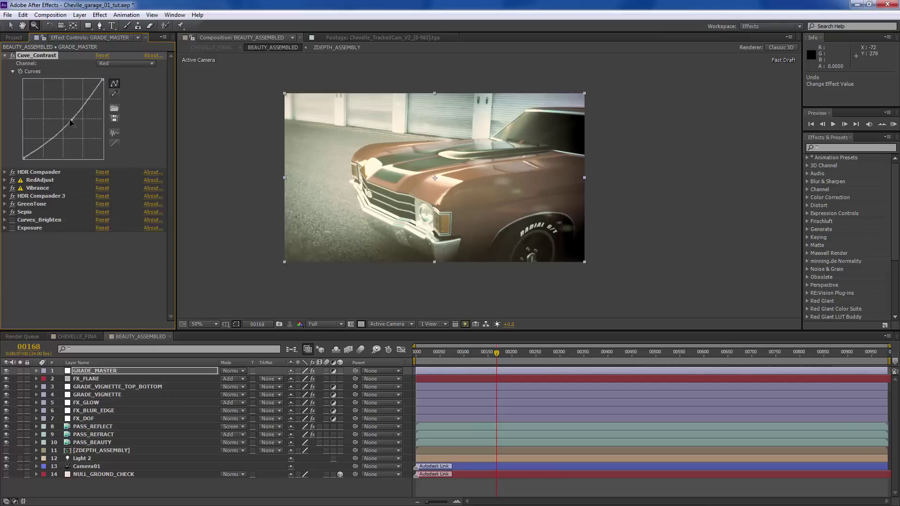
{"action": "left_click_drag", "start_coordinate": [71, 119], "coordinate": [239, 134]}
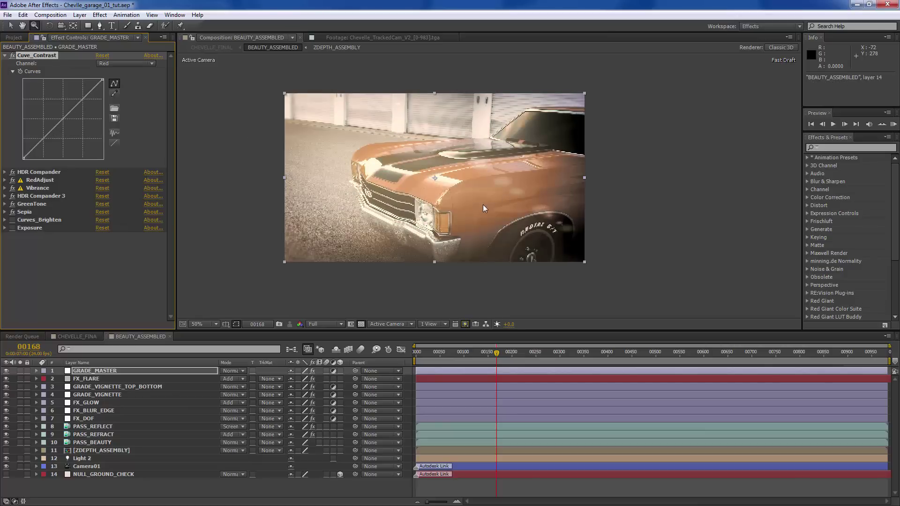
{"action": "key", "text": "period"}
{"action": "key", "text": "comma"}
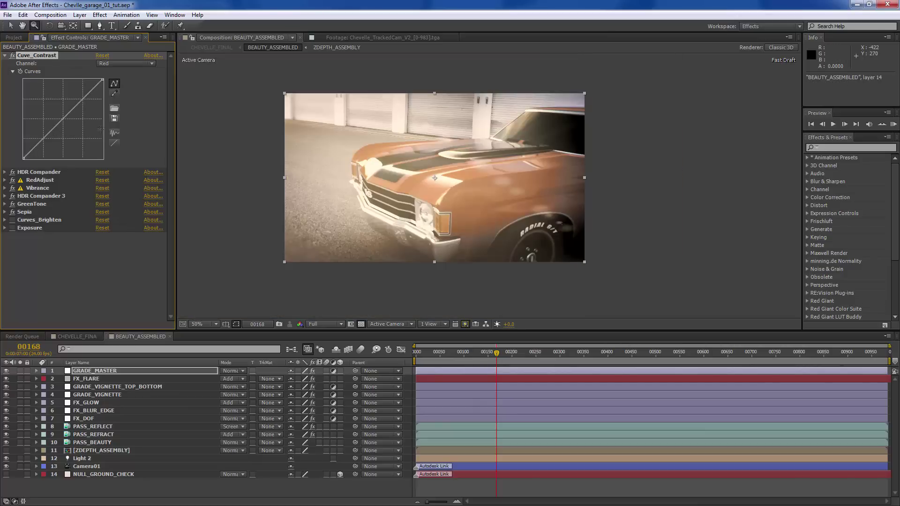
{"action": "left_click_drag", "start_coordinate": [56, 116], "coordinate": [65, 140]}
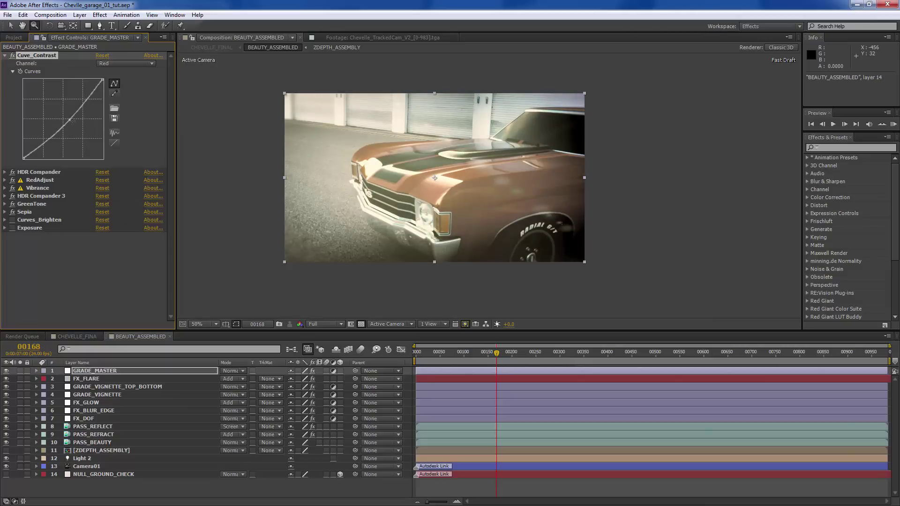
- Check the RGB curve, then return to the Red curve and test a point tweak
{"action": "left_click", "coordinate": [121, 65]}
{"action": "left_click", "coordinate": [110, 68]}
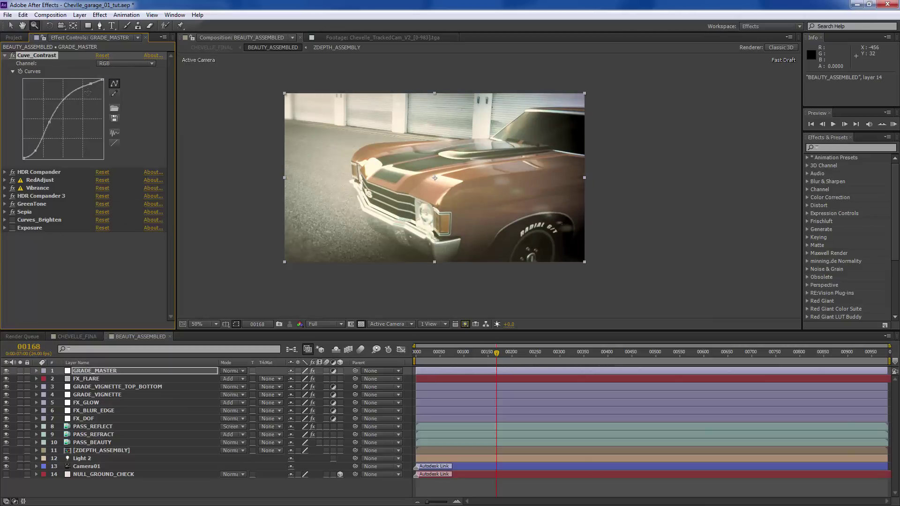
{"action": "left_click", "coordinate": [122, 63]}
{"action": "left_click", "coordinate": [115, 84]}
{"action": "left_click_drag", "start_coordinate": [69, 120], "coordinate": [71, 120]}
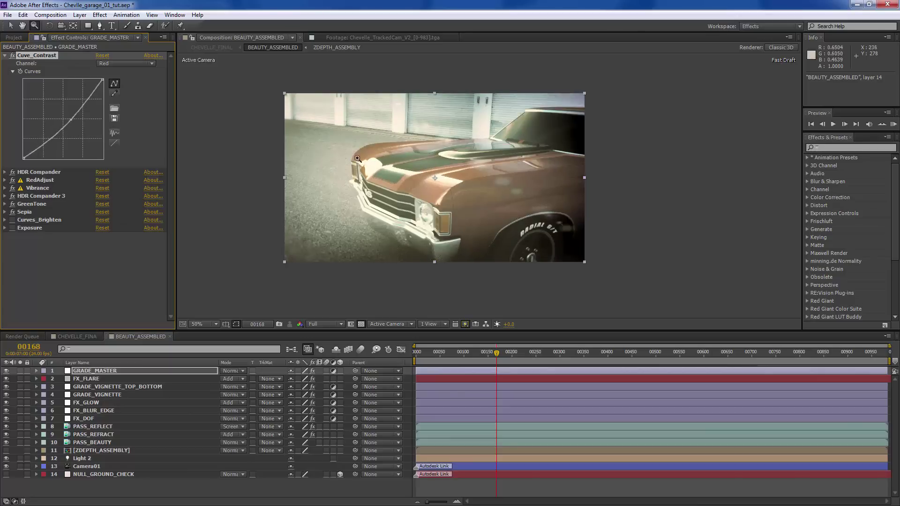
{"action": "key", "text": "ctrl+z"}
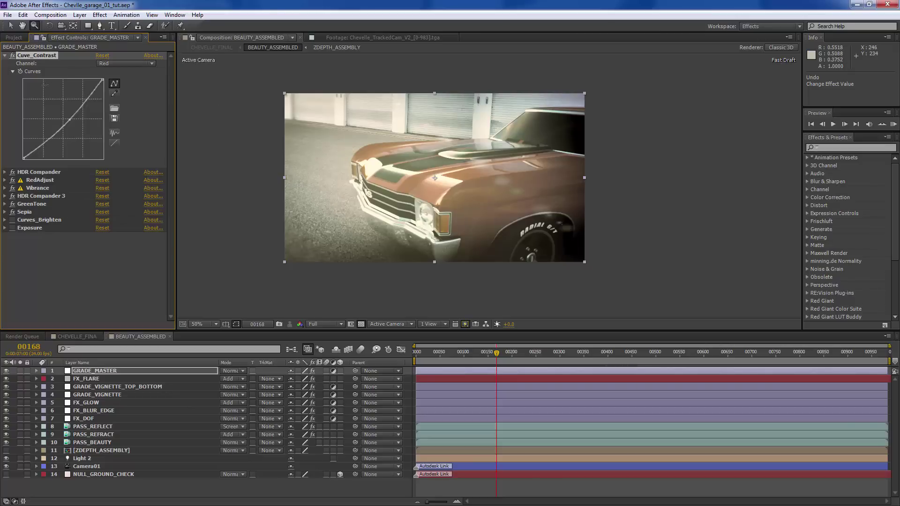
- Toggle Cuve_Contrast off and on to compare, then collapse it
{"action": "left_click", "coordinate": [13, 55]}
{"action": "left_click", "coordinate": [13, 55]}
{"action": "left_click", "coordinate": [4, 55]}
{"action": "left_click", "coordinate": [52, 112]}
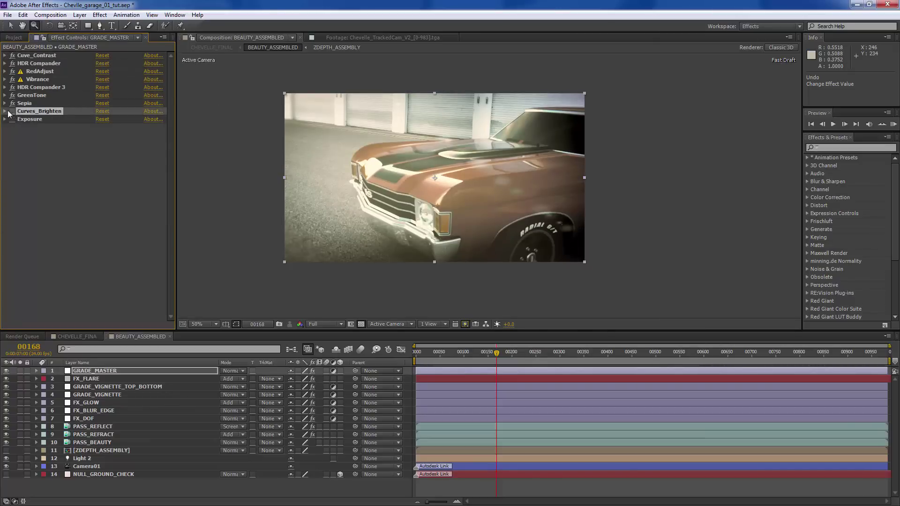
- Enable GRADE_MASTER's Curves_Brighten and Exposure effects, then collapse both
{"action": "left_click", "coordinate": [4, 111]}
{"action": "left_click", "coordinate": [4, 228]}
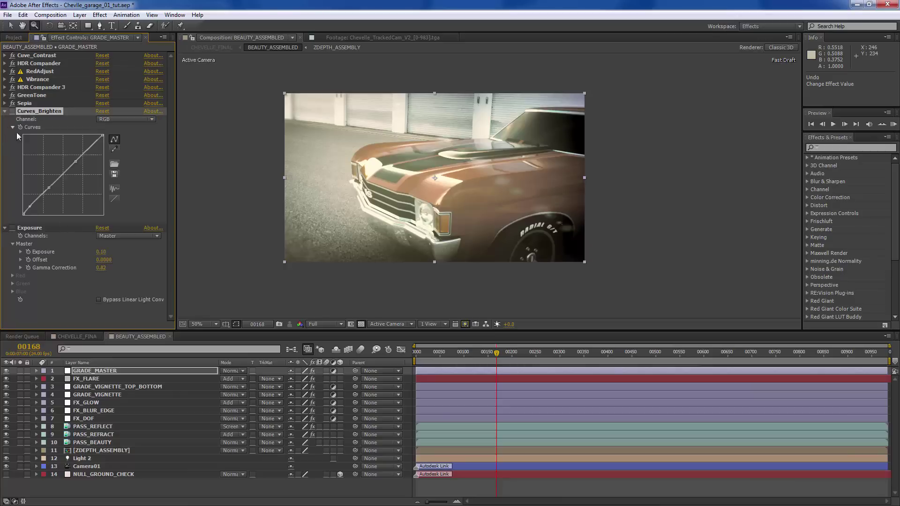
{"action": "left_click", "coordinate": [12, 112]}
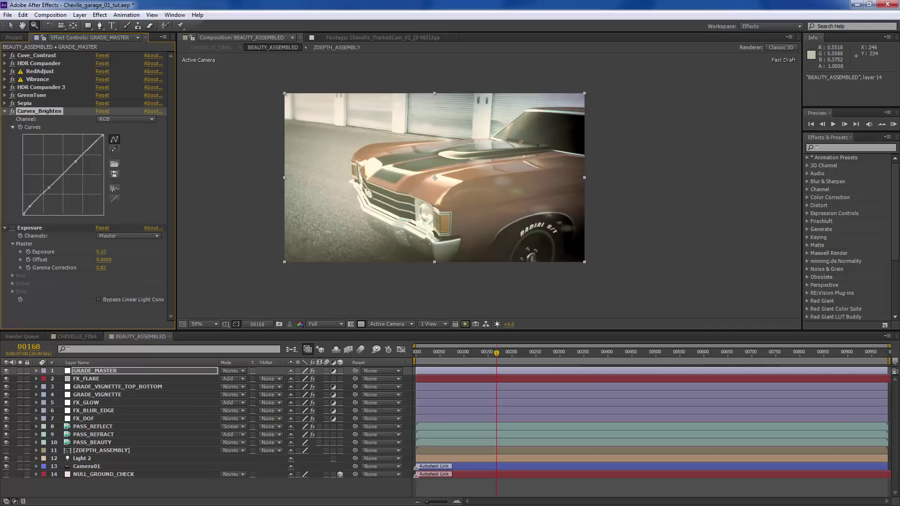
{"action": "left_click", "coordinate": [12, 227]}
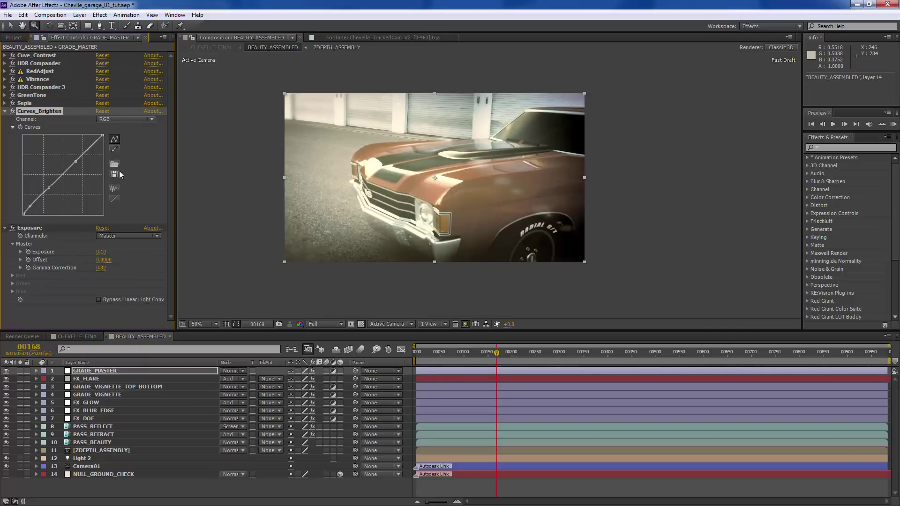
{"action": "left_click", "coordinate": [5, 227]}
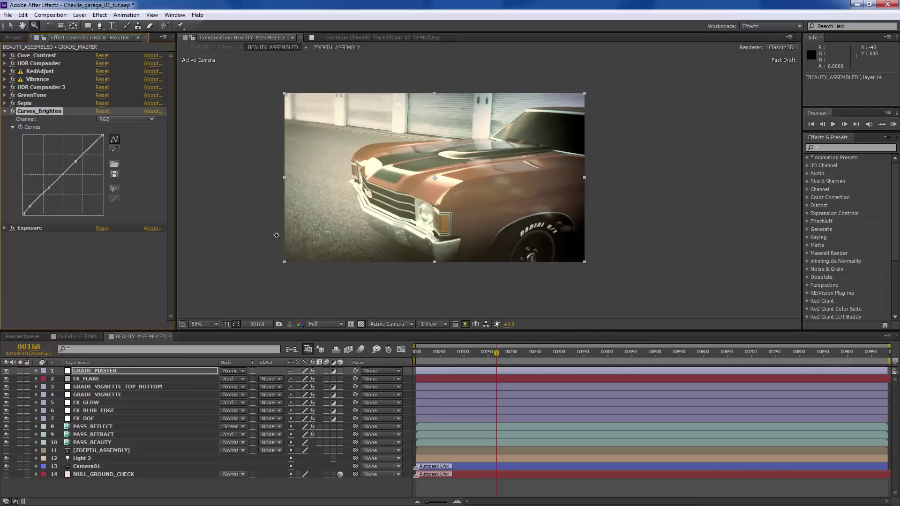
{"action": "left_click", "coordinate": [5, 111]}
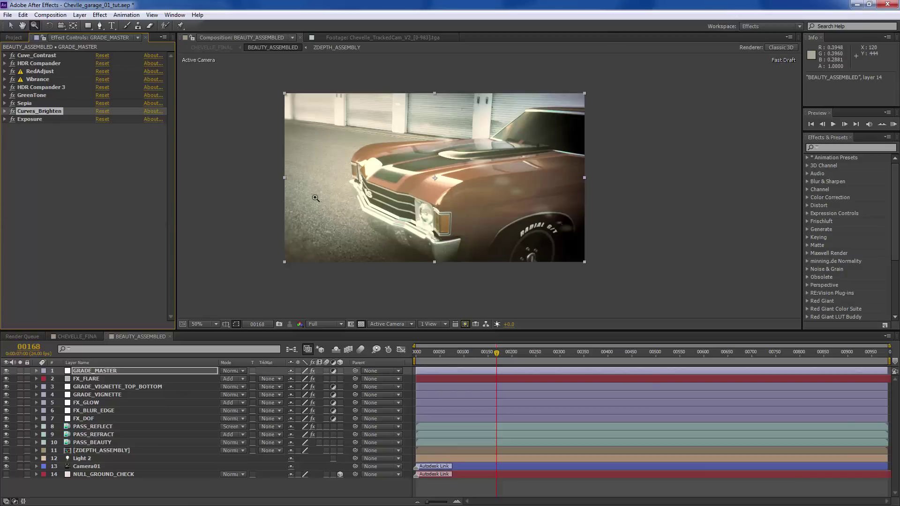
{"action": "left_click", "coordinate": [46, 156]}
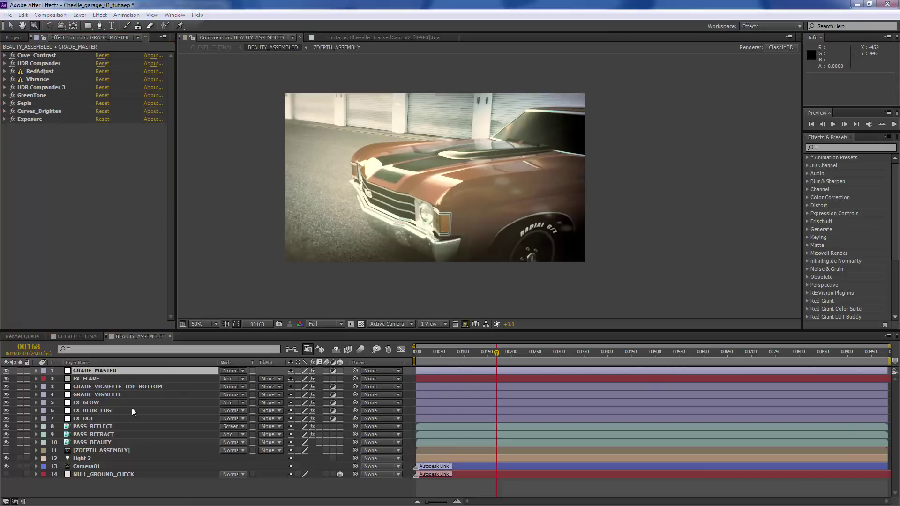
- Review the FX_GLOW, vignette and GRADE_MASTER layers, then show FX_FLARE's Optical Flares settings
{"action": "left_click", "coordinate": [89, 401]}
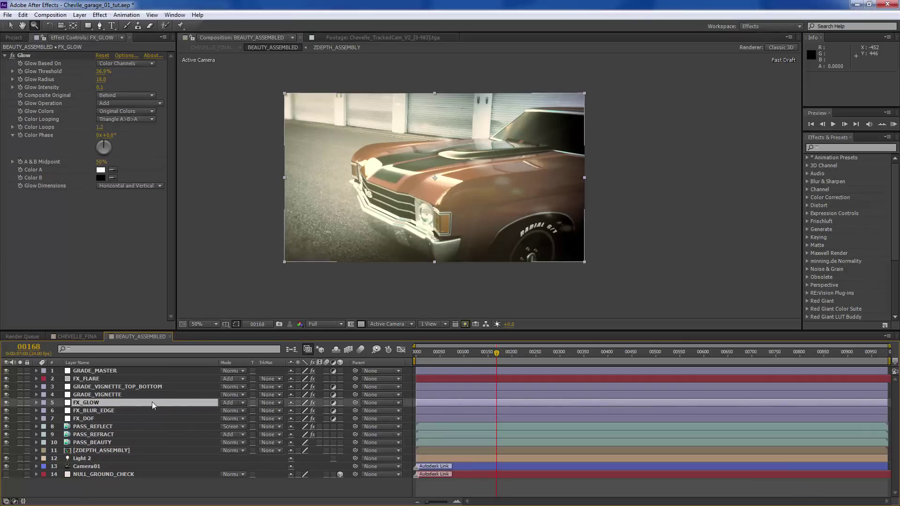
{"action": "left_click", "coordinate": [118, 396]}
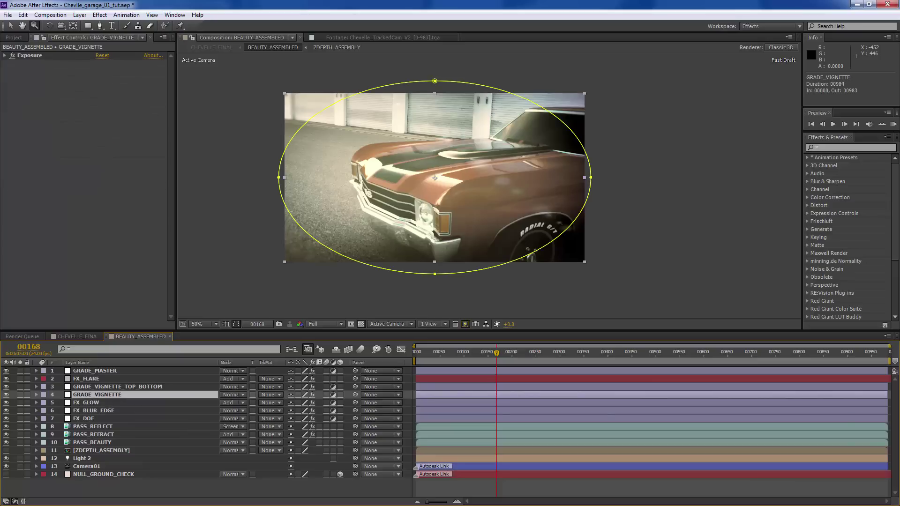
{"action": "left_click", "coordinate": [143, 387]}
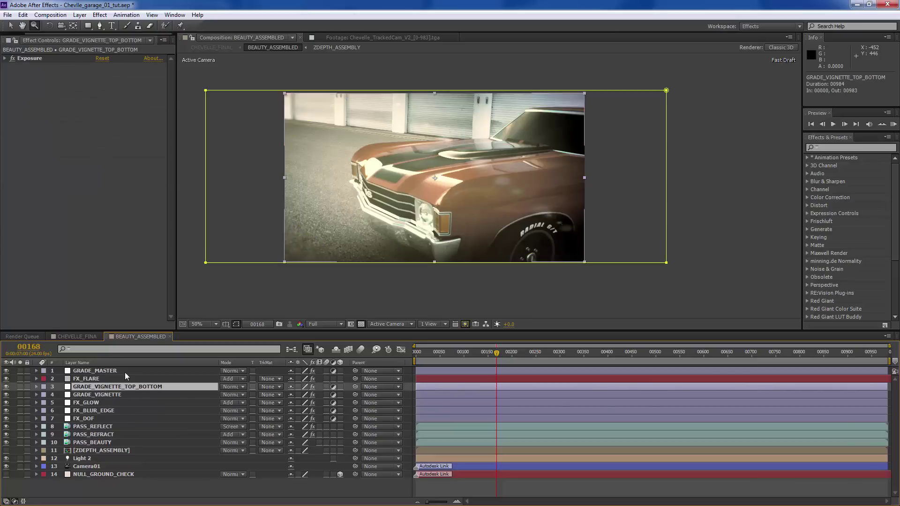
{"action": "left_click", "coordinate": [126, 374]}
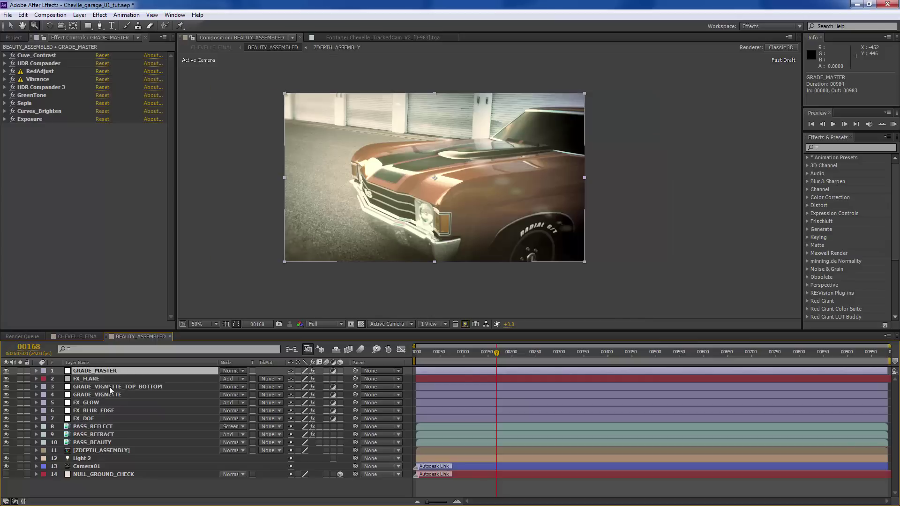
{"action": "left_click", "coordinate": [111, 389]}
{"action": "left_click", "coordinate": [109, 395]}
{"action": "left_click", "coordinate": [133, 372]}
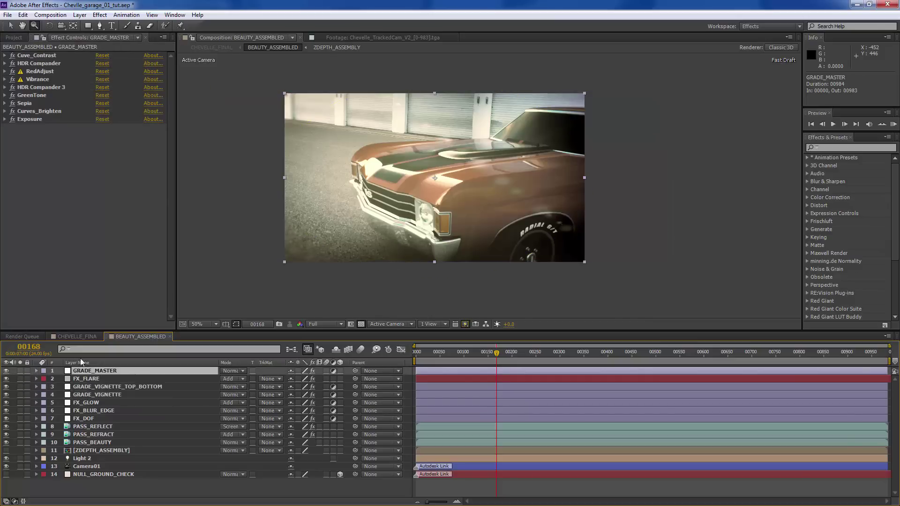
{"action": "left_click", "coordinate": [102, 379]}
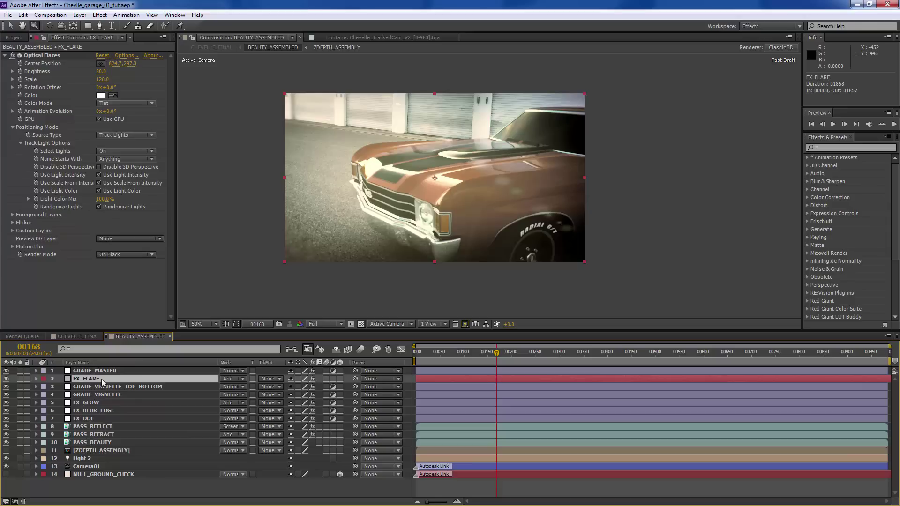
{"action": "left_click", "coordinate": [55, 56]}
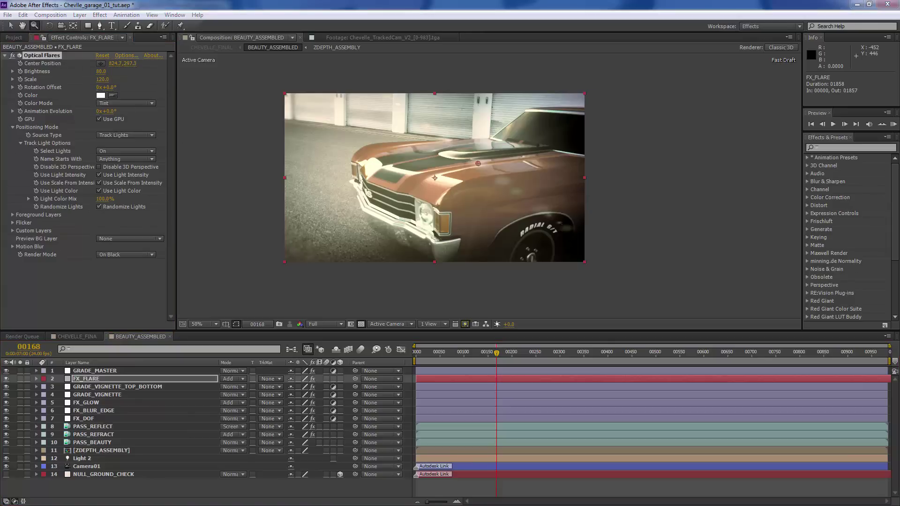
{"action": "left_click", "coordinate": [126, 55]}
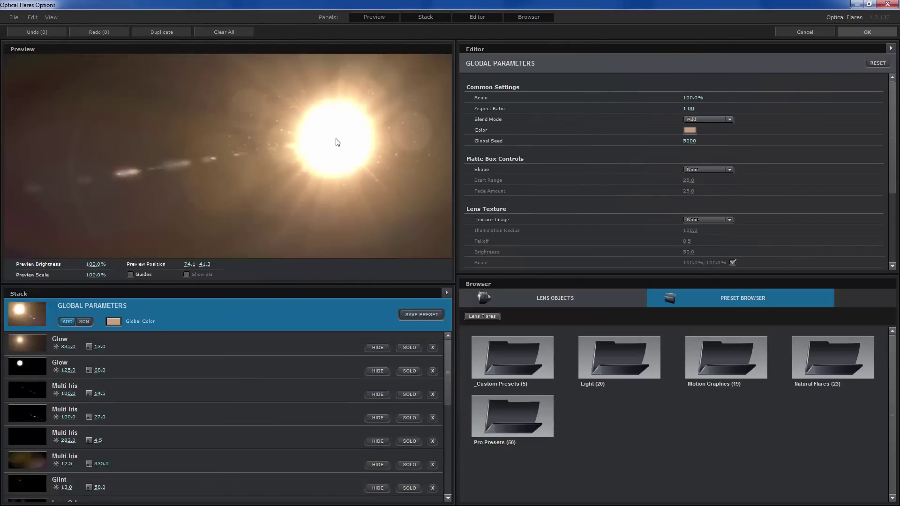
{"action": "left_click_drag", "start_coordinate": [337, 142], "coordinate": [377, 142]}
{"action": "left_click_drag", "start_coordinate": [354, 105], "coordinate": [234, 134]}
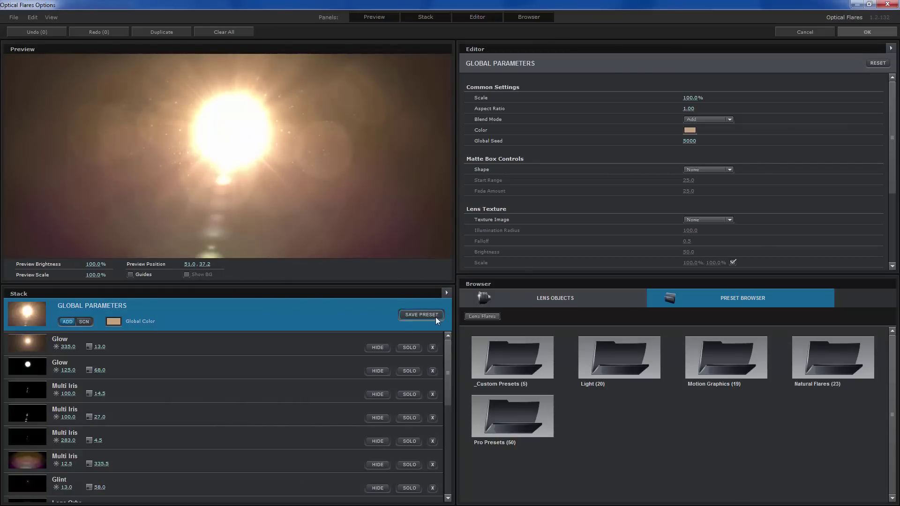
{"action": "left_click_drag", "start_coordinate": [448, 375], "coordinate": [446, 340]}
{"action": "left_click_drag", "start_coordinate": [445, 389], "coordinate": [445, 456]}
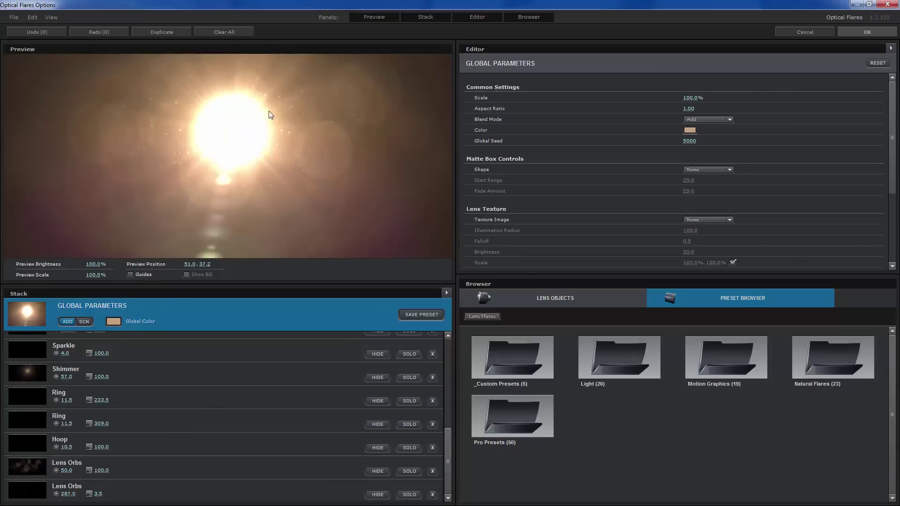
{"action": "left_click_drag", "start_coordinate": [257, 147], "coordinate": [63, 83]}
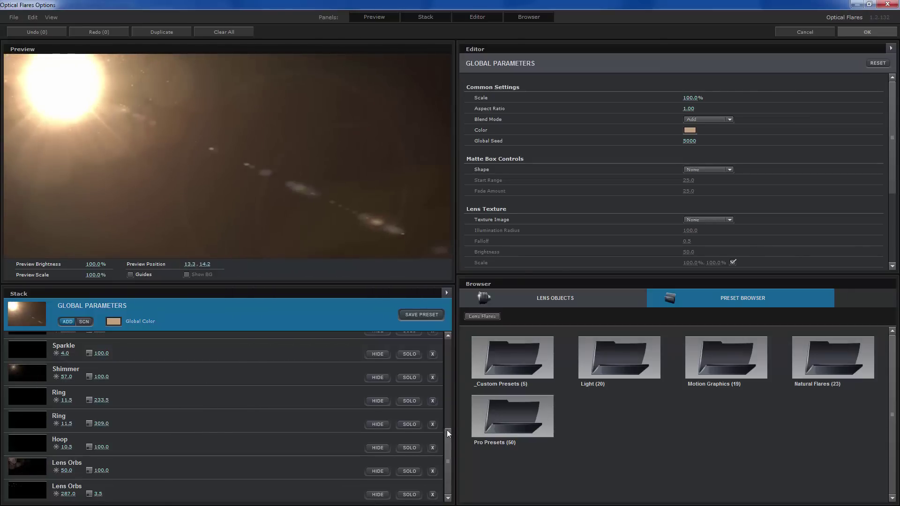
{"action": "scroll", "coordinate": [446, 429], "scroll_direction": "up", "scroll_amount": 5}
- Close the Optical Flares options, hide FX_FLARE and GRADE_VIGNETTE, and select FX_GLOW
{"action": "left_click", "coordinate": [859, 30]}
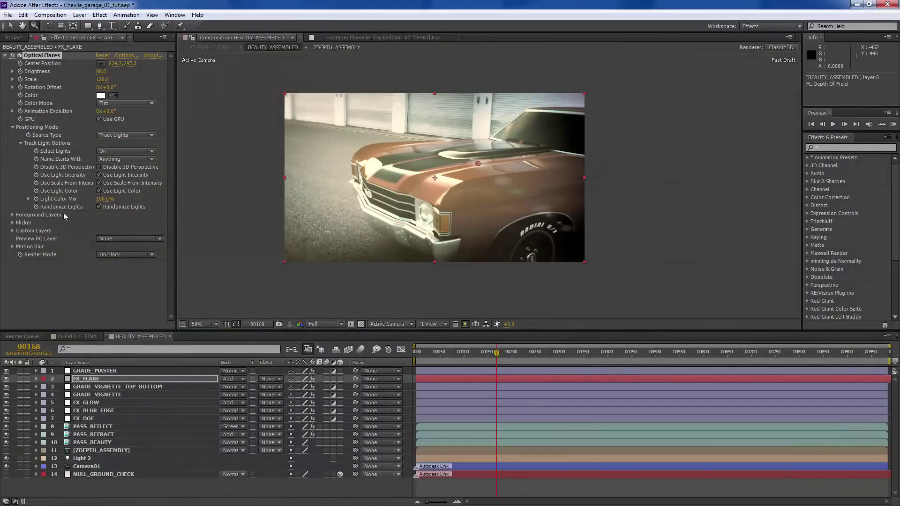
{"action": "left_click", "coordinate": [85, 370]}
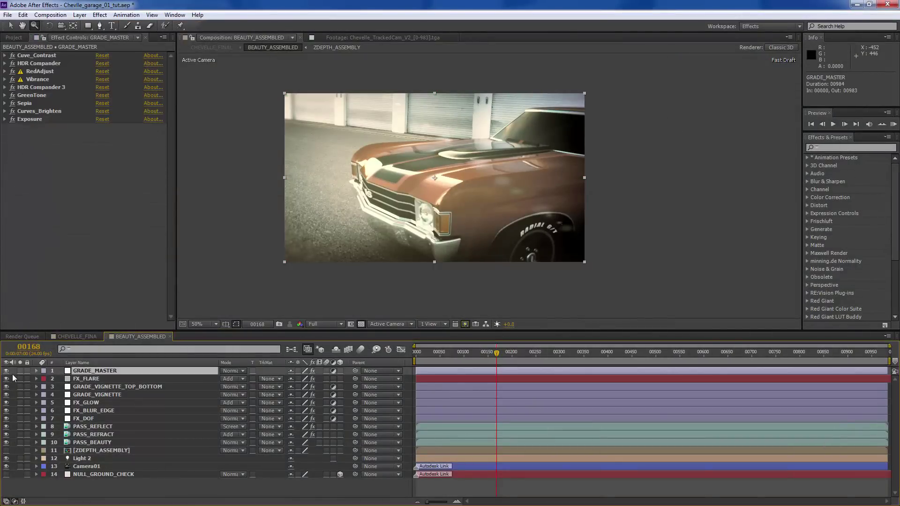
{"action": "left_click", "coordinate": [6, 379]}
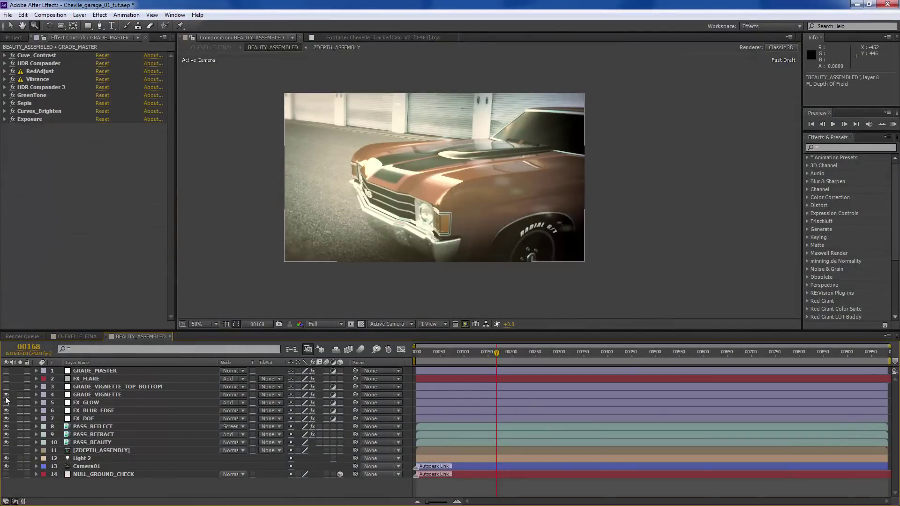
{"action": "left_click", "coordinate": [6, 395]}
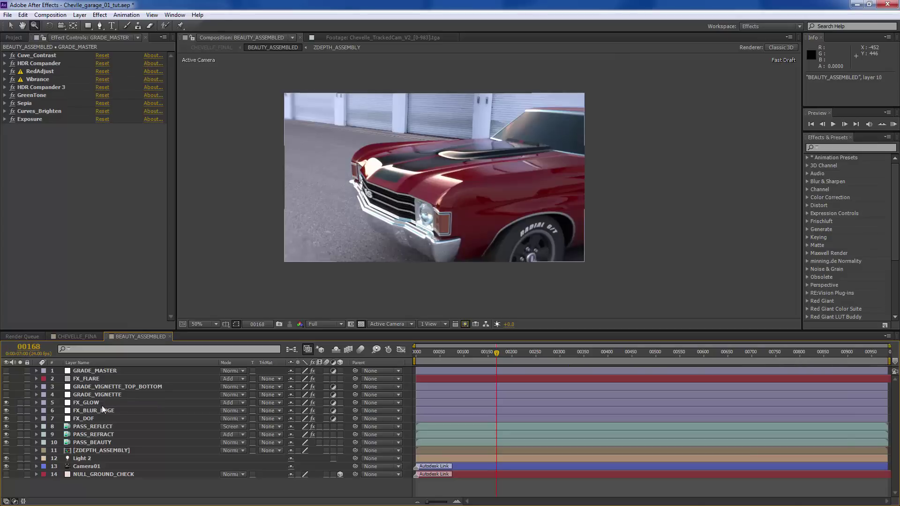
{"action": "left_click", "coordinate": [103, 403]}
- Zoom to 100% and frame the Chevelle's grille and headlight at frame 00319
{"action": "left_click", "coordinate": [11, 26]}
{"action": "scroll", "coordinate": [468, 203], "scroll_direction": "up", "scroll_amount": 2}
{"action": "left_click_drag", "start_coordinate": [469, 203], "coordinate": [480, 198]}
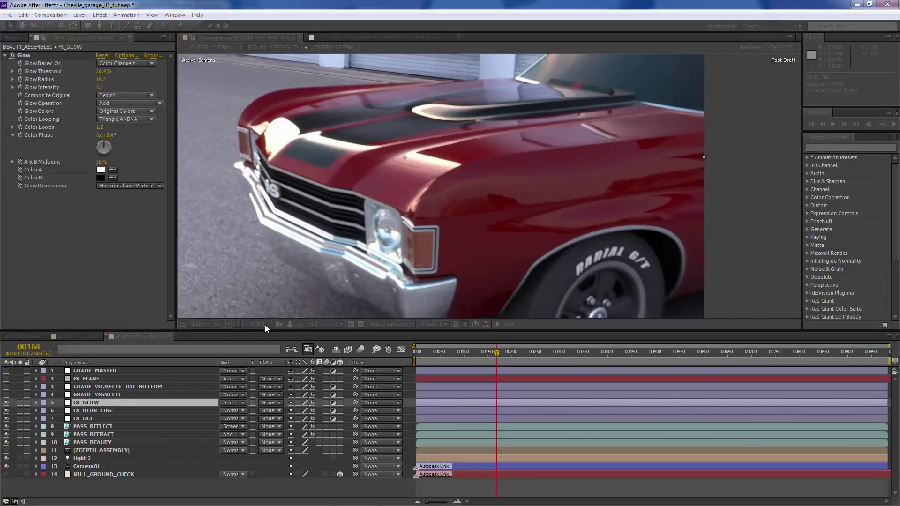
{"action": "key", "text": "Return"}
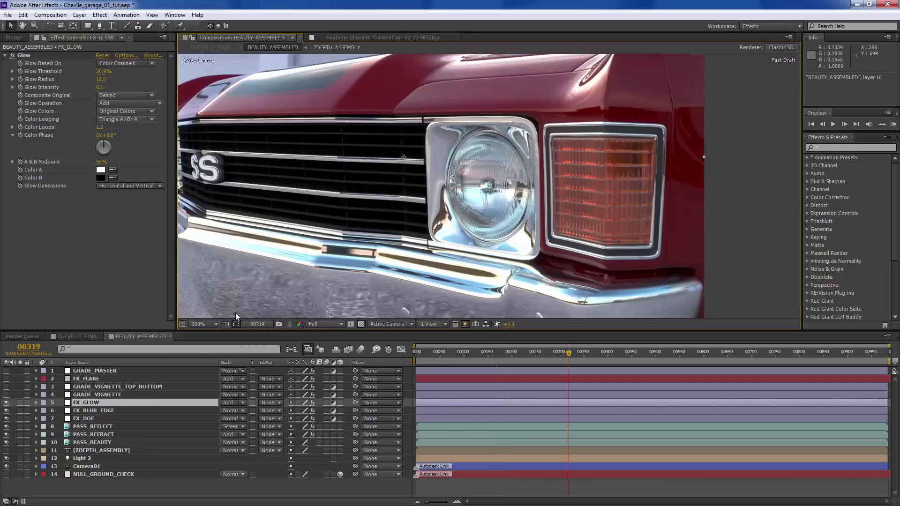
{"action": "scroll", "coordinate": [419, 164], "scroll_direction": "down", "scroll_amount": 2}
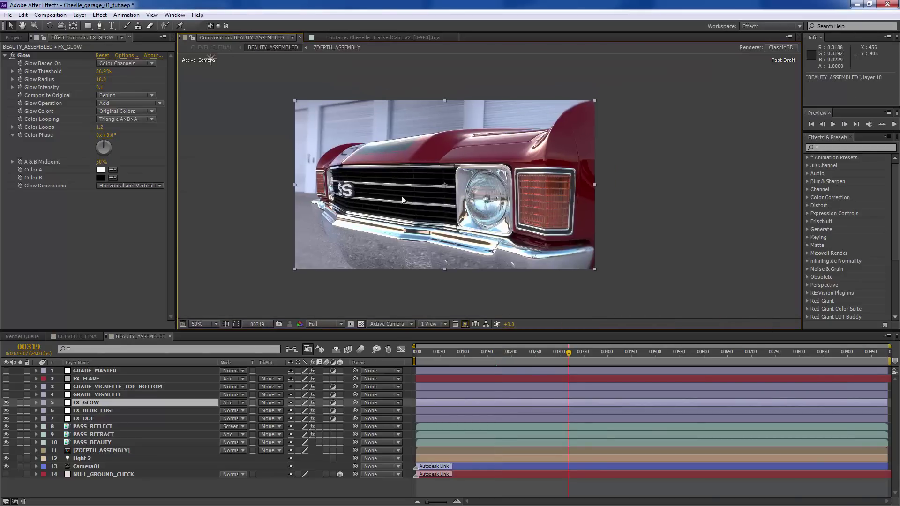
{"action": "scroll", "coordinate": [401, 196], "scroll_direction": "up", "scroll_amount": 2}
{"action": "left_click_drag", "start_coordinate": [401, 196], "coordinate": [470, 192]}
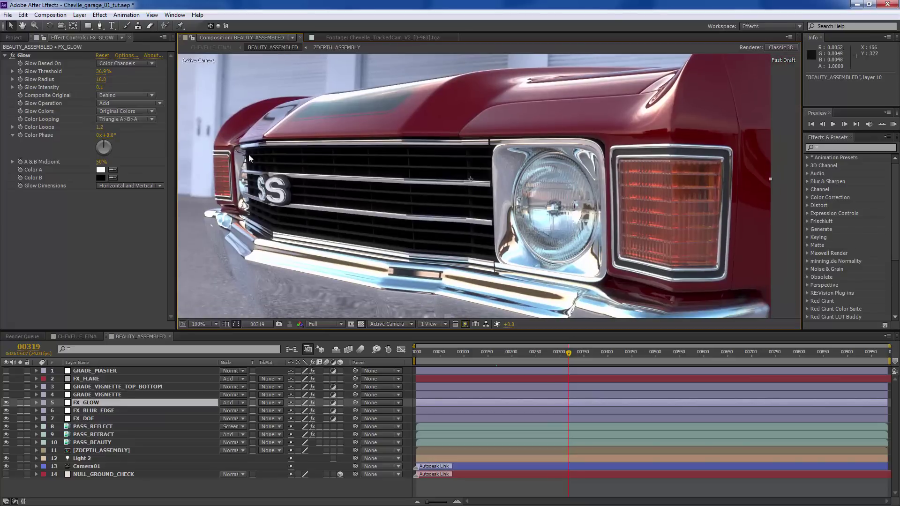
- Turn FX_GLOW on and compare the glow at 100% opacity
{"action": "left_click", "coordinate": [7, 402]}
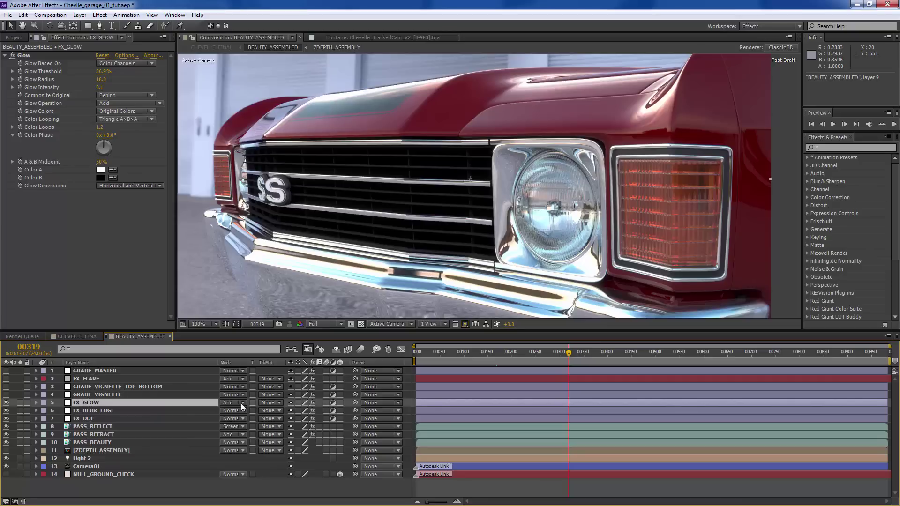
{"action": "key", "text": "t"}
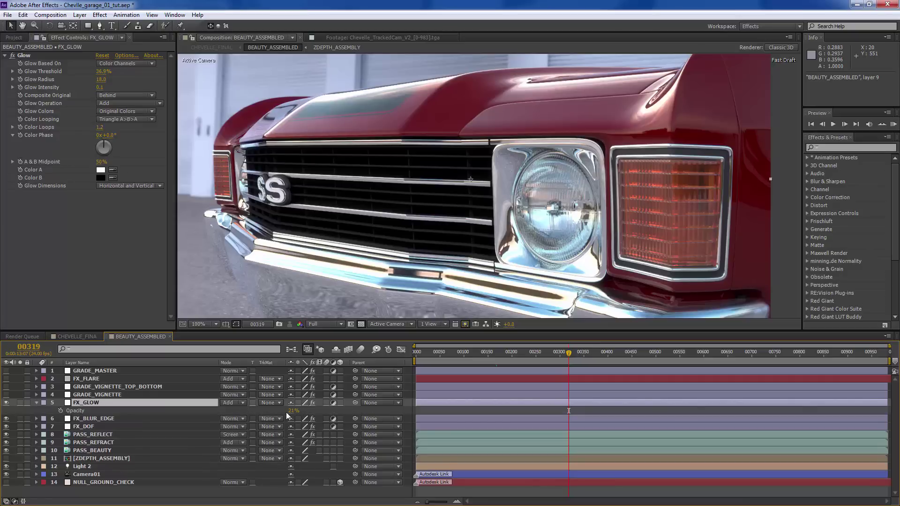
{"action": "left_click_drag", "start_coordinate": [292, 414], "coordinate": [384, 412]}
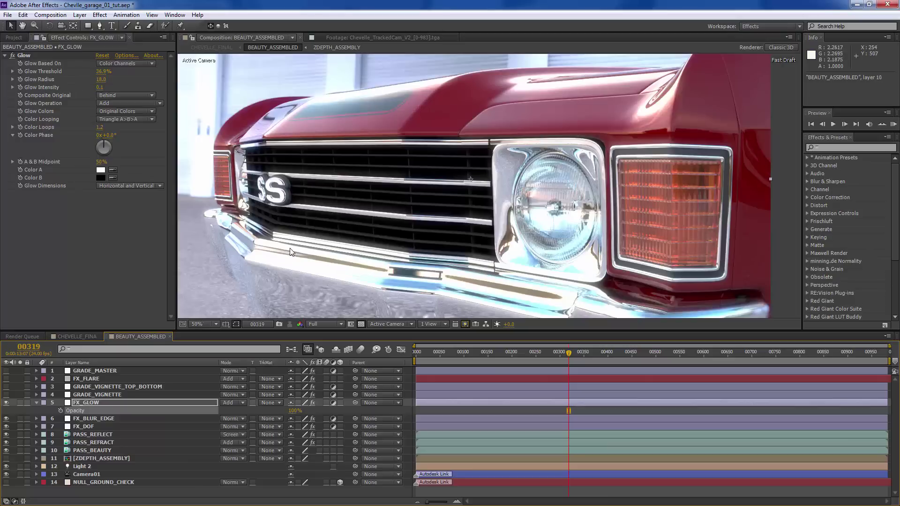
{"action": "scroll", "coordinate": [290, 252], "scroll_direction": "down", "scroll_amount": 2}
{"action": "scroll", "coordinate": [343, 228], "scroll_direction": "up", "scroll_amount": 2}
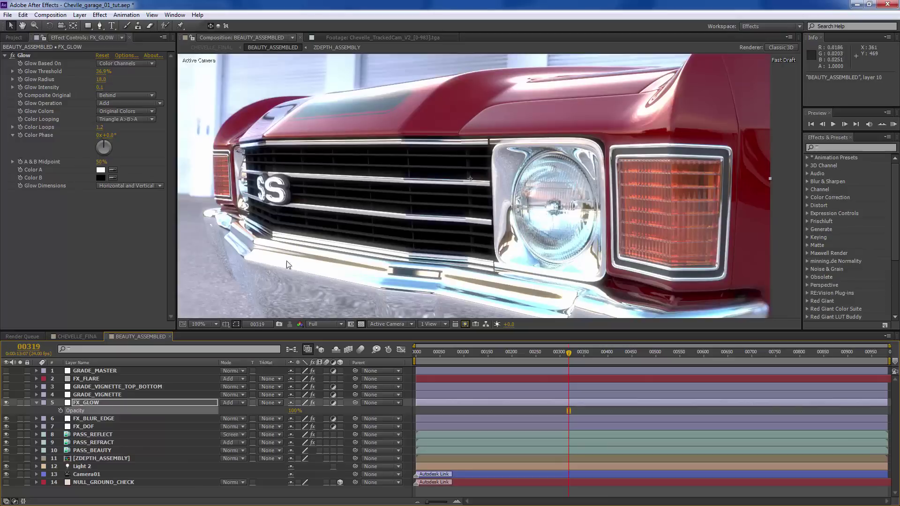
{"action": "left_click", "coordinate": [6, 403]}
{"action": "left_click", "coordinate": [6, 403]}
- Lower FX_GLOW's opacity to 21%, collapse the layer and keep it switched on
{"action": "left_click_drag", "start_coordinate": [295, 410], "coordinate": [324, 412]}
{"action": "left_click", "coordinate": [295, 411]}
{"action": "type", "text": "2"}
{"action": "key", "text": "Return"}
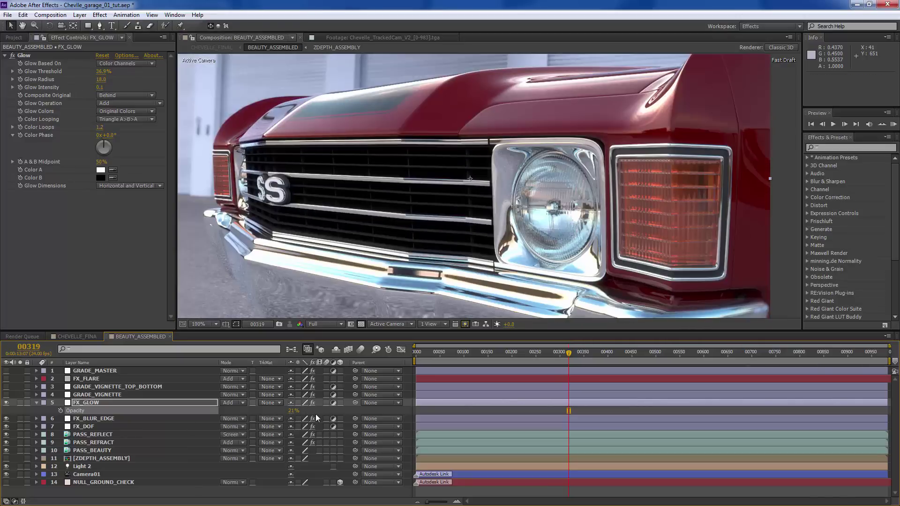
{"action": "left_click", "coordinate": [37, 403]}
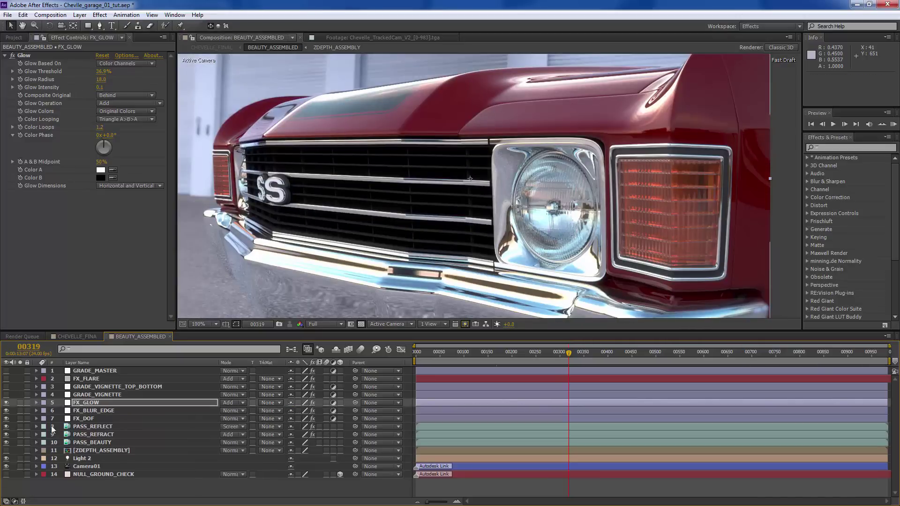
{"action": "left_click", "coordinate": [5, 406]}
{"action": "scroll", "coordinate": [295, 225], "scroll_direction": "down", "scroll_amount": 2}
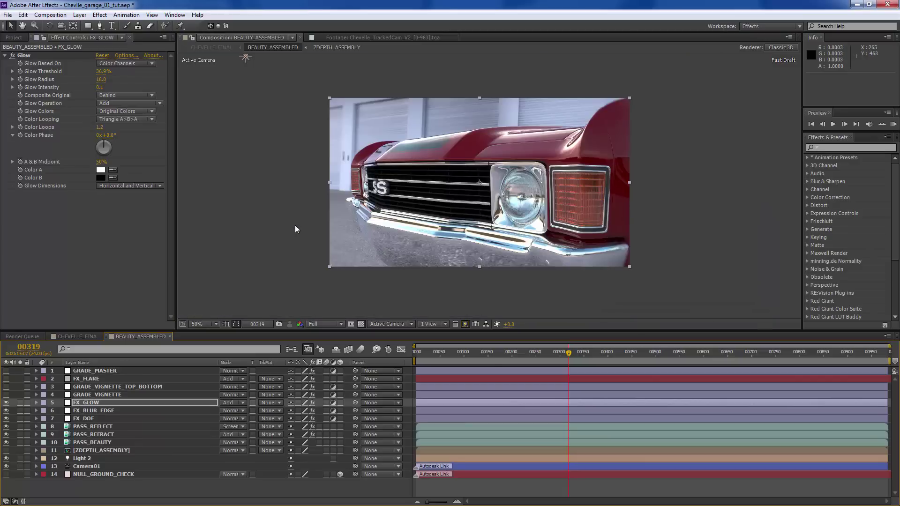
{"action": "scroll", "coordinate": [489, 186], "scroll_direction": "up", "scroll_amount": 2}
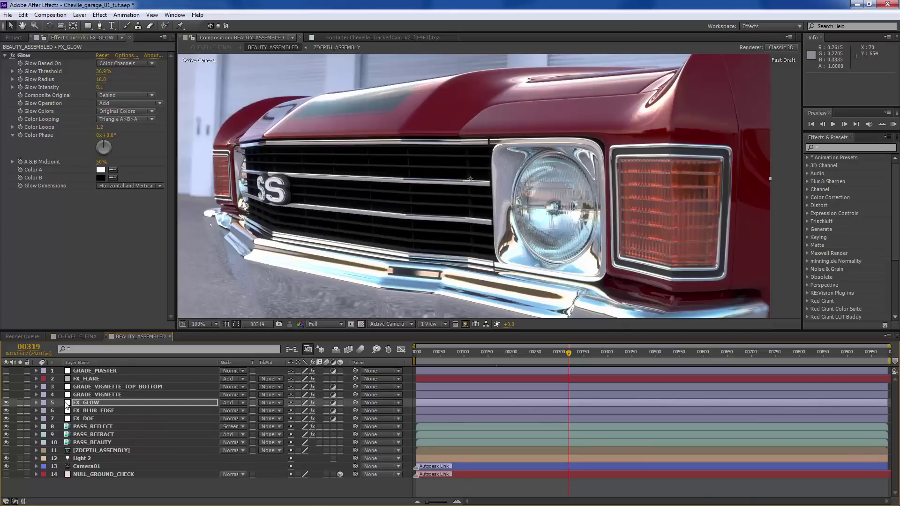
- Hide the glow layer and show FX_BLUR_EDGE's FL Out Of Focus settings (normal blur, radius 5.993) and elliptical mask
{"action": "left_click", "coordinate": [6, 403]}
{"action": "left_click", "coordinate": [90, 411]}
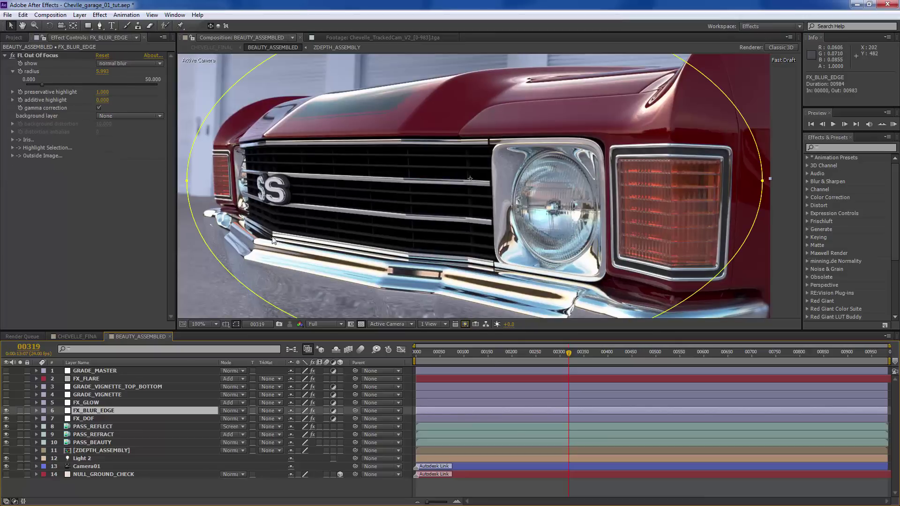
{"action": "left_click_drag", "start_coordinate": [324, 205], "coordinate": [341, 257]}
{"action": "scroll", "coordinate": [250, 129], "scroll_direction": "down", "scroll_amount": 2}
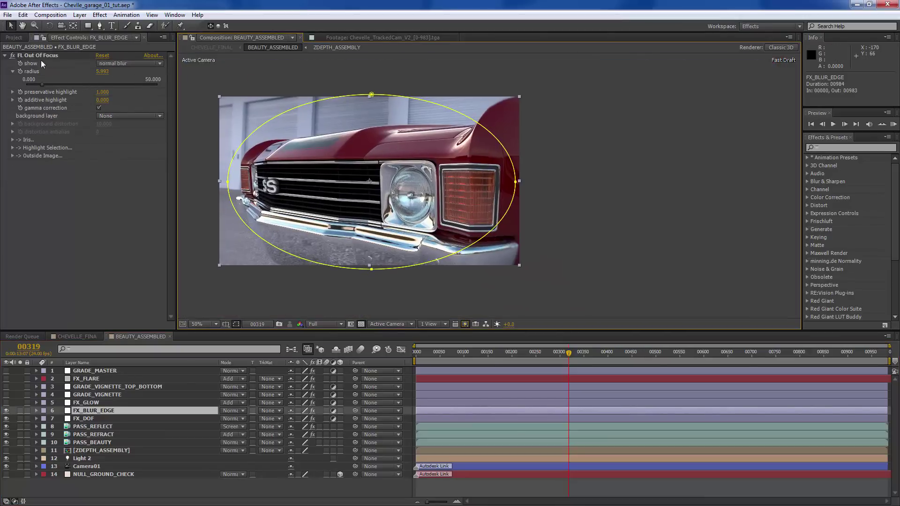
{"action": "left_click", "coordinate": [42, 56]}
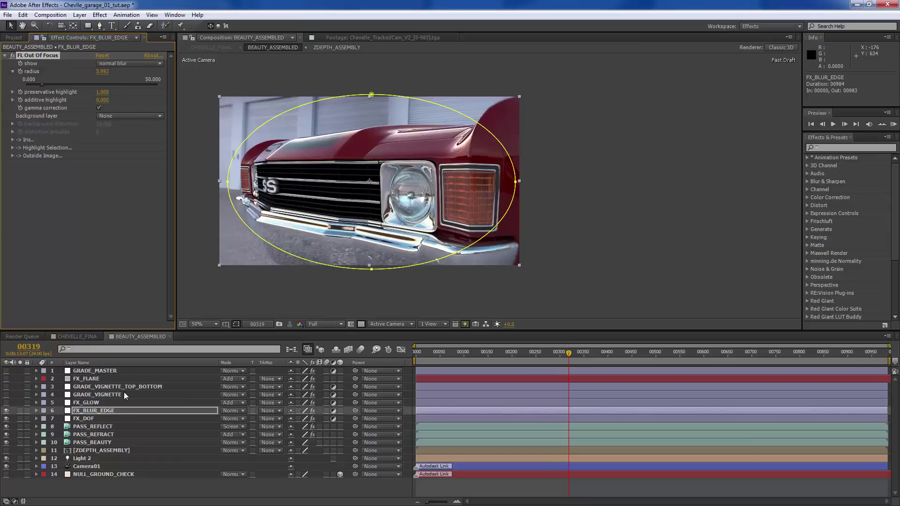
{"action": "key", "text": "m"}
{"action": "key", "text": "m"}
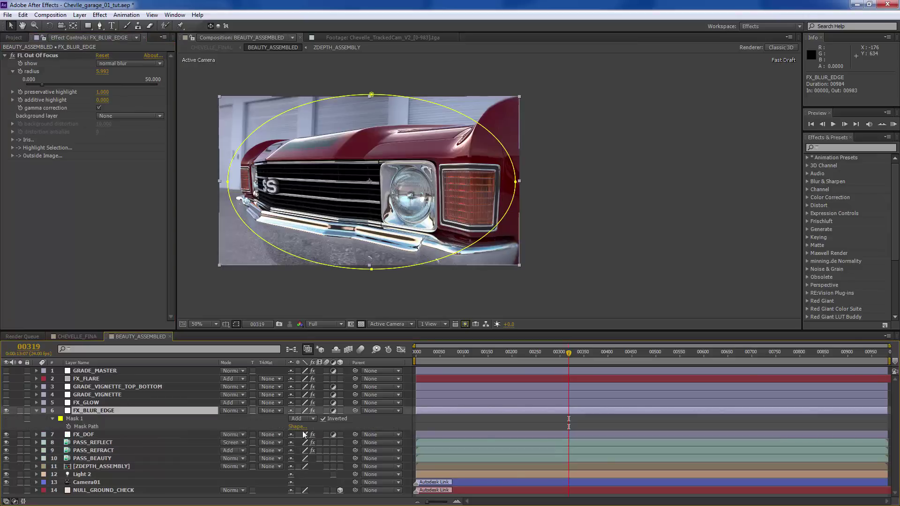
{"action": "left_click", "coordinate": [301, 419]}
{"action": "left_click", "coordinate": [303, 427]}
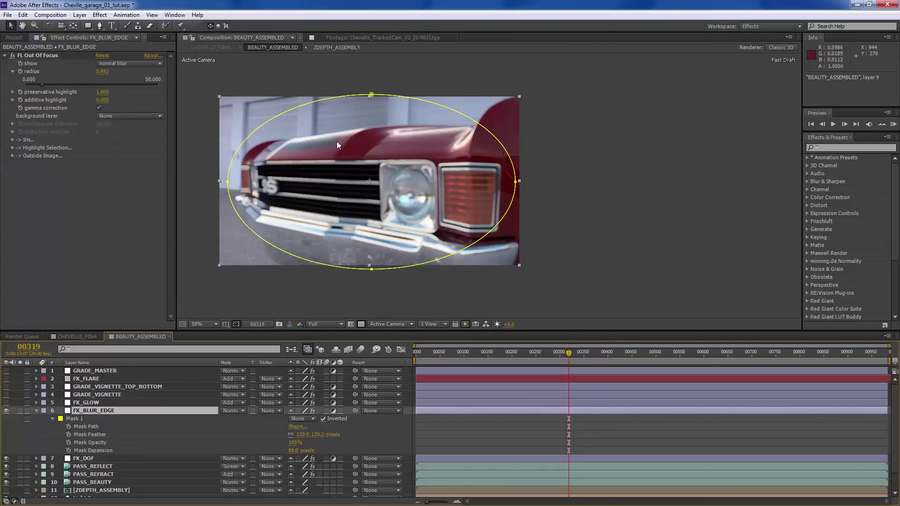
{"action": "left_click", "coordinate": [40, 85]}
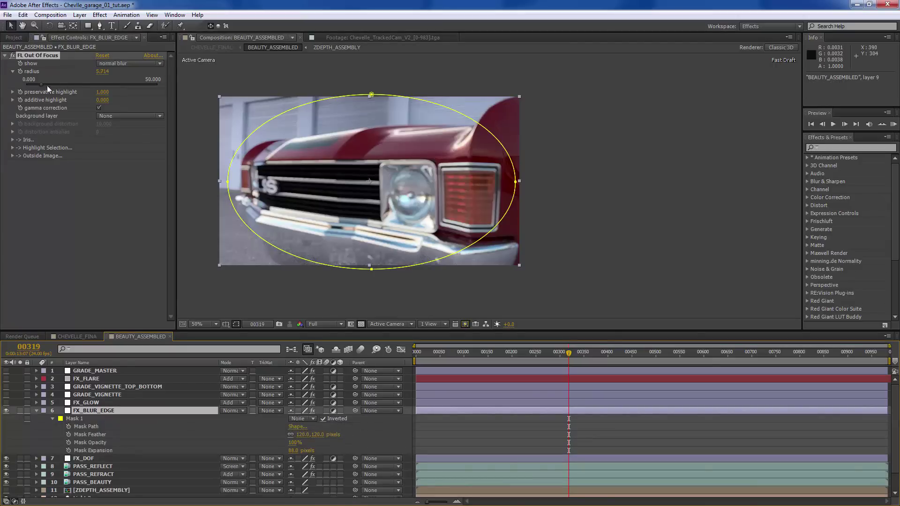
{"action": "left_click_drag", "start_coordinate": [144, 101], "coordinate": [98, 92]}
{"action": "key", "text": "ctrl+z"}
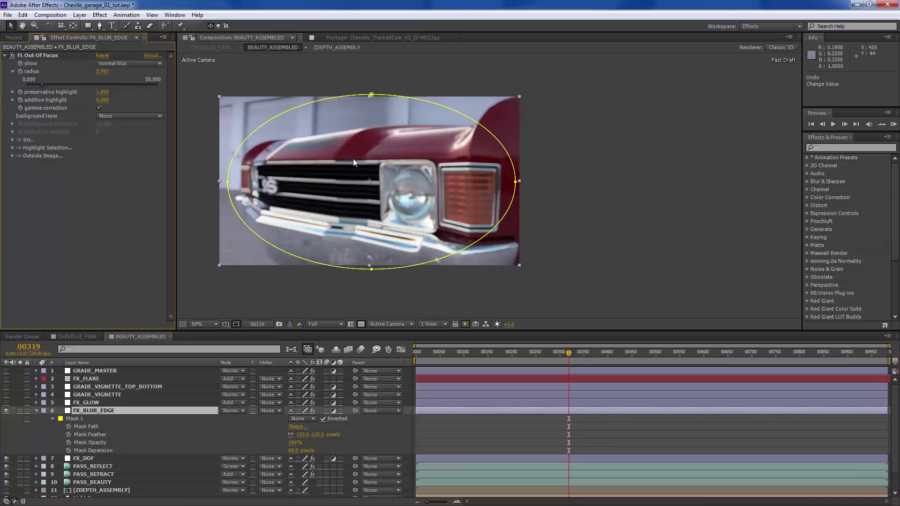
{"action": "key", "text": "ctrl+z"}
{"action": "left_click", "coordinate": [32, 55]}
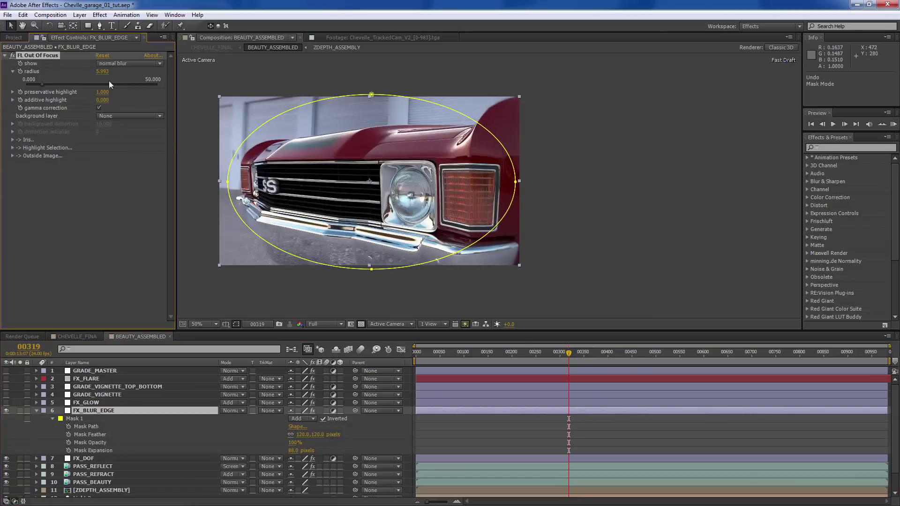
{"action": "left_click", "coordinate": [116, 409]}
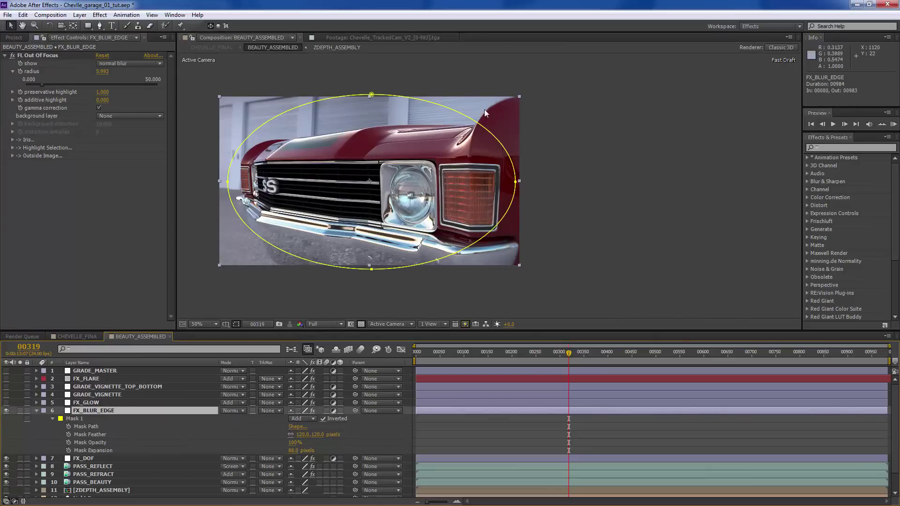
{"action": "left_click", "coordinate": [109, 392]}
{"action": "left_click", "coordinate": [105, 409]}
{"action": "left_click", "coordinate": [112, 395]}
{"action": "left_click", "coordinate": [108, 409]}
{"action": "key", "text": "period"}
{"action": "left_click_drag", "start_coordinate": [274, 223], "coordinate": [609, 251]}
{"action": "left_click_drag", "start_coordinate": [614, 184], "coordinate": [393, 192]}
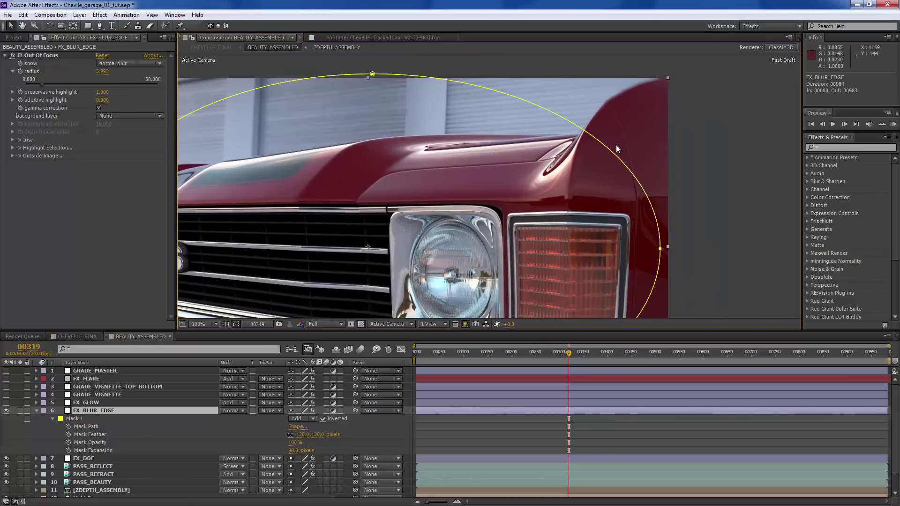
{"action": "left_click_drag", "start_coordinate": [323, 194], "coordinate": [514, 177]}
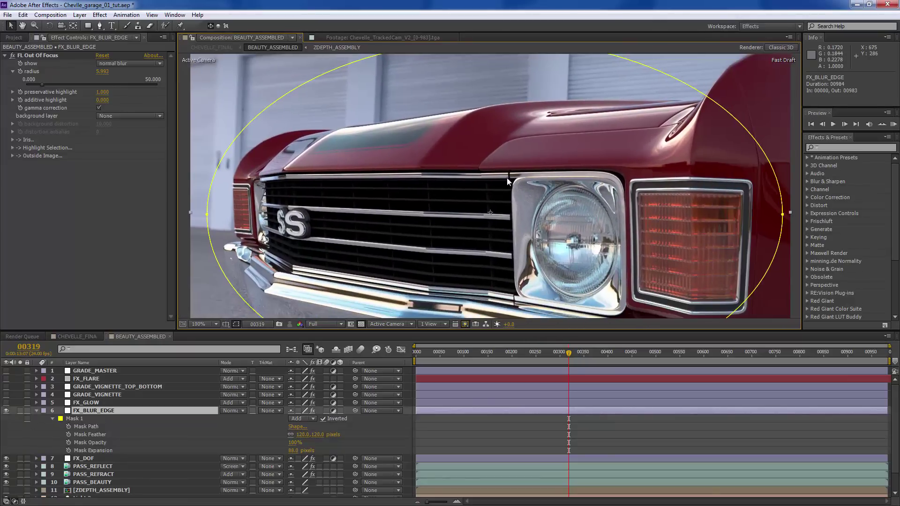
{"action": "scroll", "coordinate": [507, 178], "scroll_direction": "down", "scroll_amount": 2}
{"action": "scroll", "coordinate": [379, 215], "scroll_direction": "up", "scroll_amount": 2}
{"action": "left_click_drag", "start_coordinate": [379, 216], "coordinate": [570, 117]}
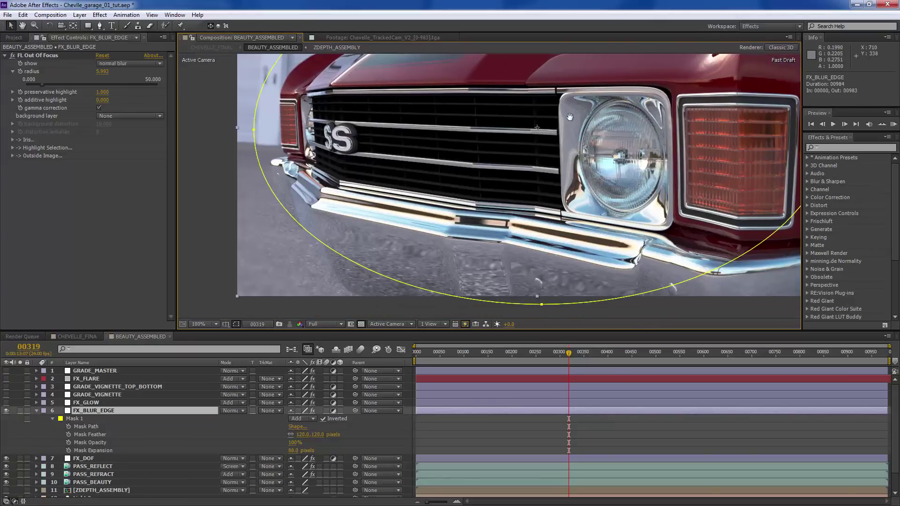
{"action": "scroll", "coordinate": [441, 165], "scroll_direction": "up", "scroll_amount": 6}
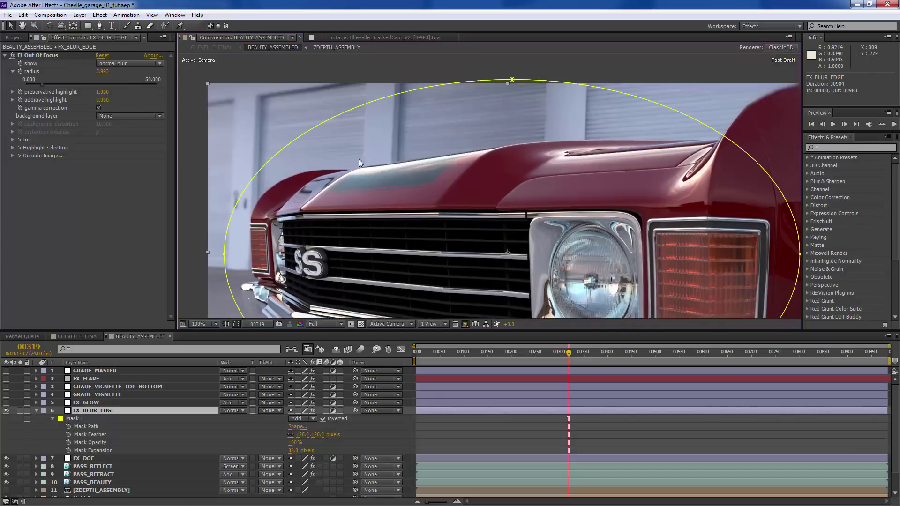
{"action": "left_click_drag", "start_coordinate": [271, 234], "coordinate": [353, 98]}
{"action": "scroll", "coordinate": [352, 99], "scroll_direction": "down", "scroll_amount": 2}
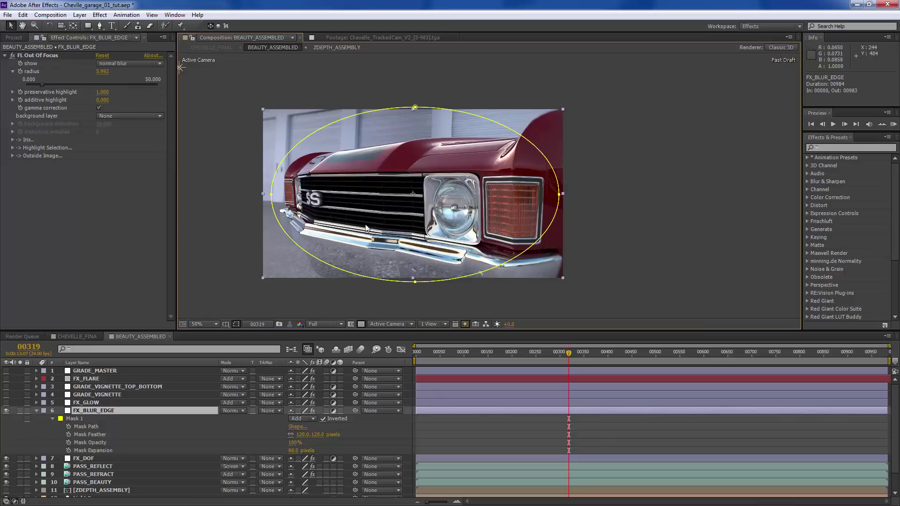
{"action": "left_click", "coordinate": [35, 418]}
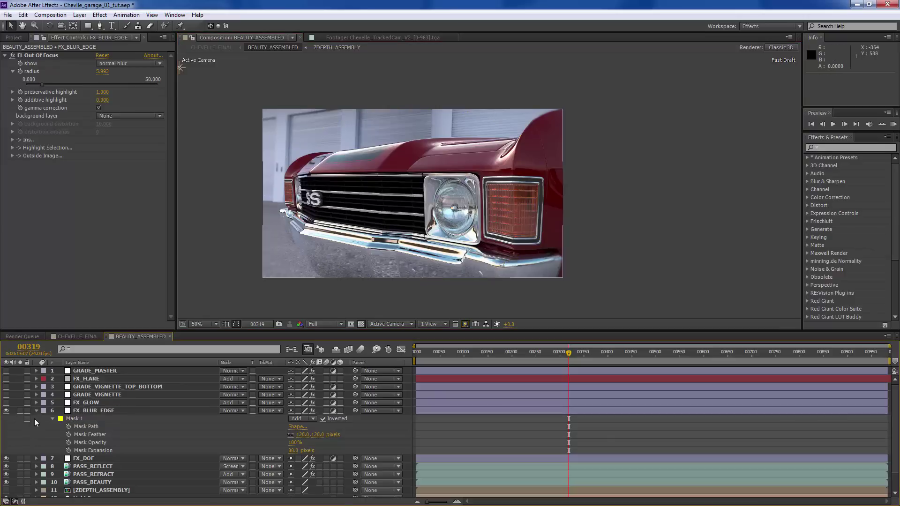
- Select FX_DOF and reveal its keyframed focal point, which reads 258.783 at frame 00430
{"action": "left_click", "coordinate": [36, 410]}
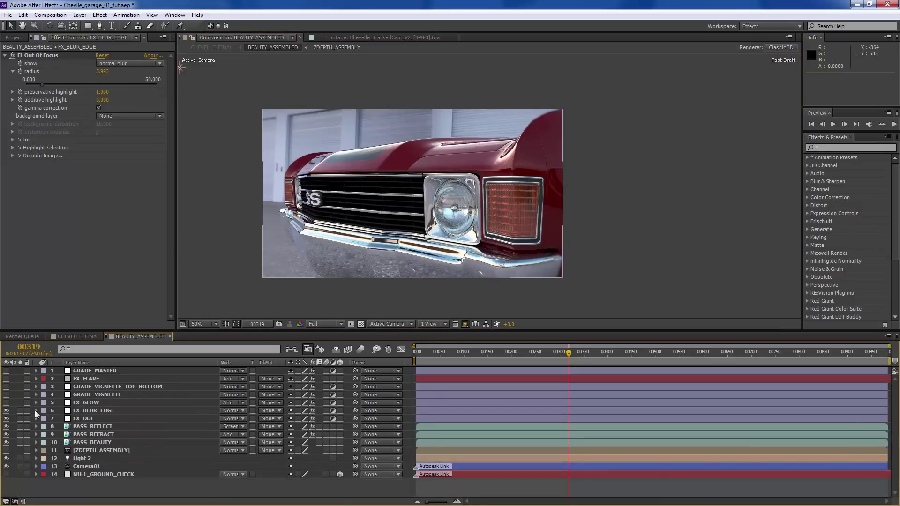
{"action": "left_click", "coordinate": [103, 418]}
{"action": "scroll", "coordinate": [317, 244], "scroll_direction": "up", "scroll_amount": 2}
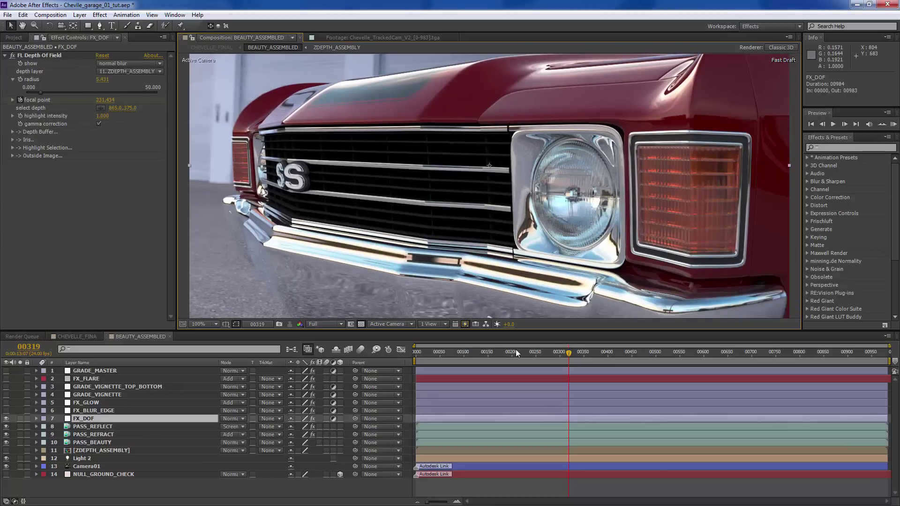
{"action": "left_click", "coordinate": [521, 351]}
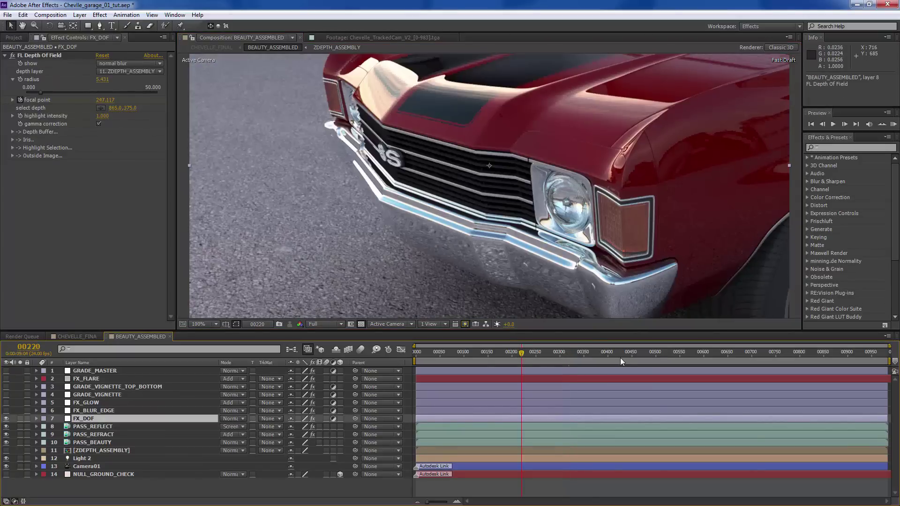
{"action": "left_click", "coordinate": [622, 352]}
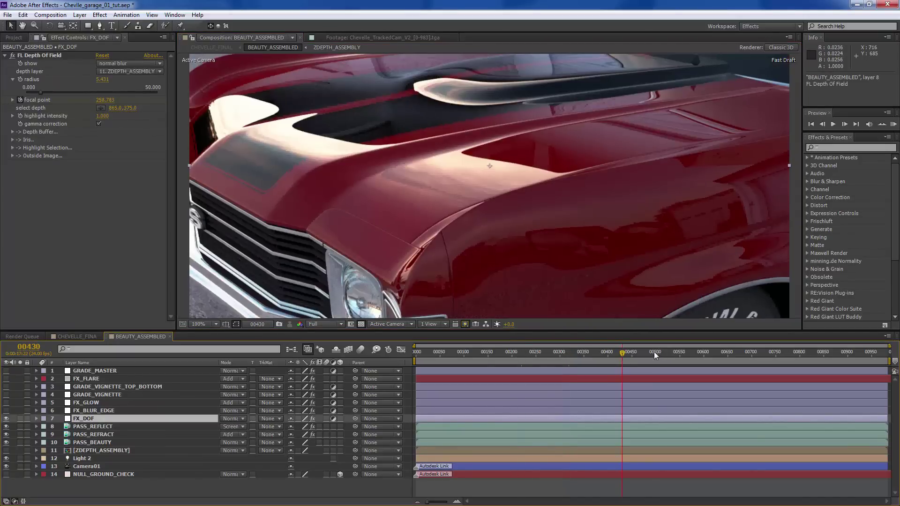
{"action": "left_click", "coordinate": [96, 421]}
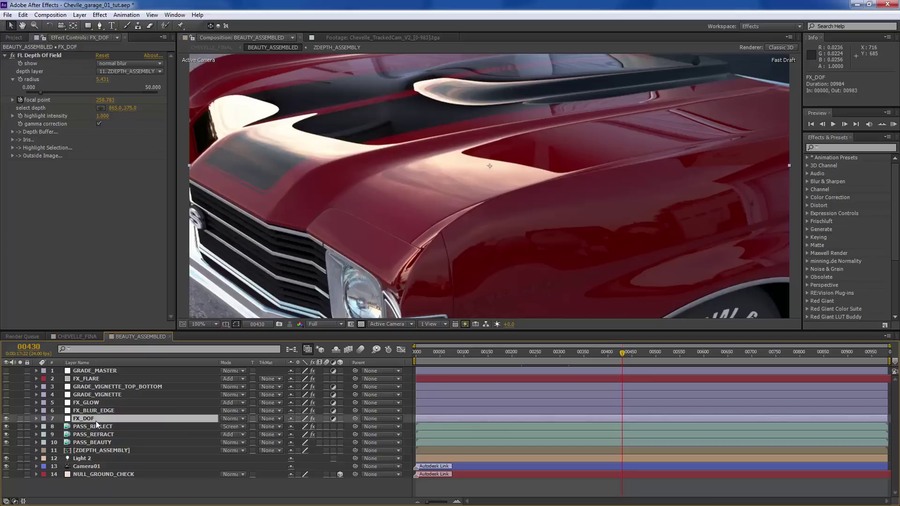
{"action": "key", "text": "u"}
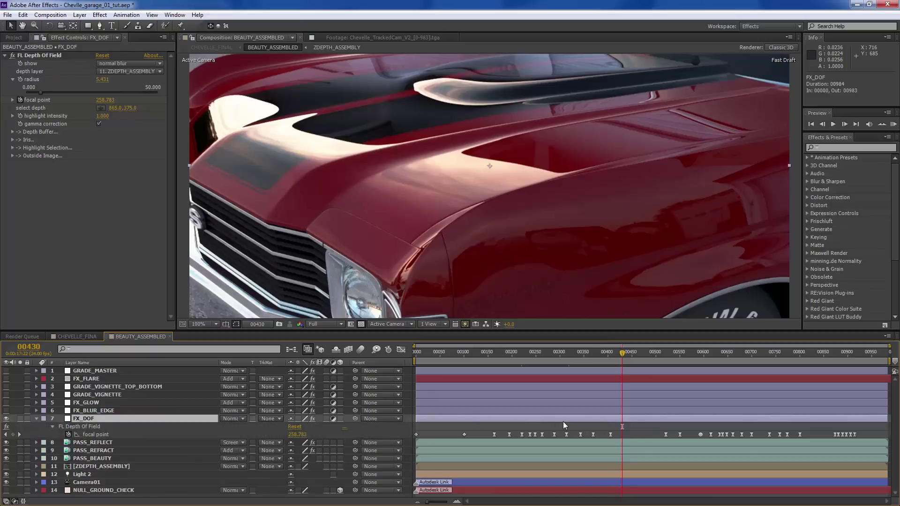
- Step through frames 00535, 00579, 00582 and 00735 to review the focal point keyframes
{"action": "left_click", "coordinate": [400, 350]}
{"action": "left_click", "coordinate": [399, 352]}
{"action": "left_click_drag", "start_coordinate": [655, 352], "coordinate": [672, 353]}
{"action": "left_click", "coordinate": [693, 352]}
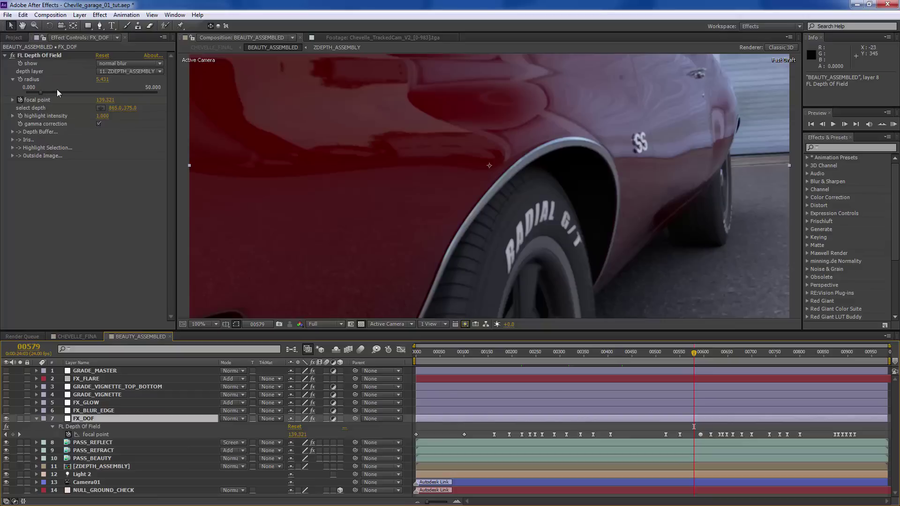
{"action": "left_click_drag", "start_coordinate": [678, 355], "coordinate": [734, 357]}
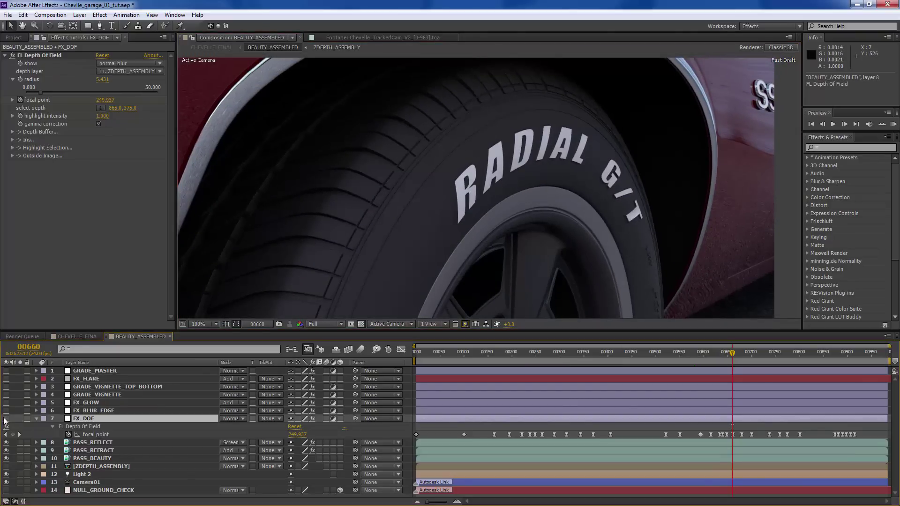
{"action": "left_click", "coordinate": [768, 352]}
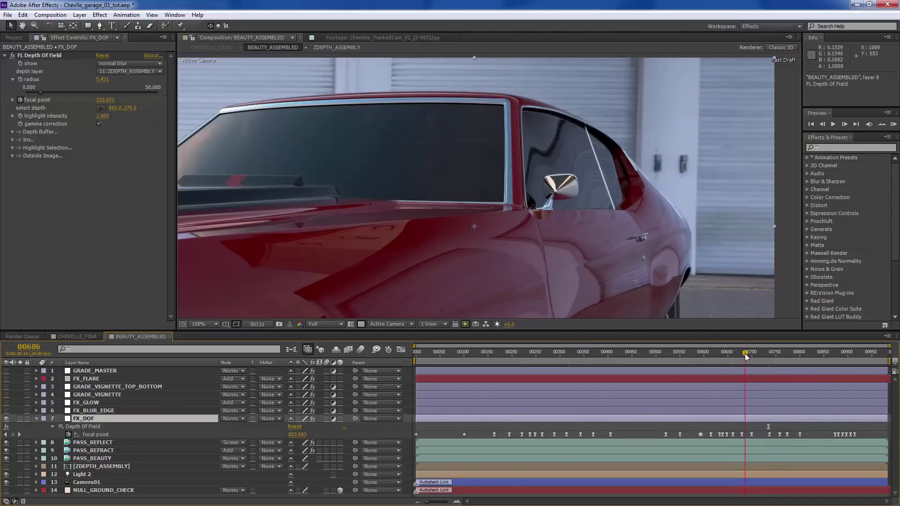
- Scrub frames 666 to 799 as focus shifts from the tyre to the hood, ending at 234.000
{"action": "left_click", "coordinate": [745, 353]}
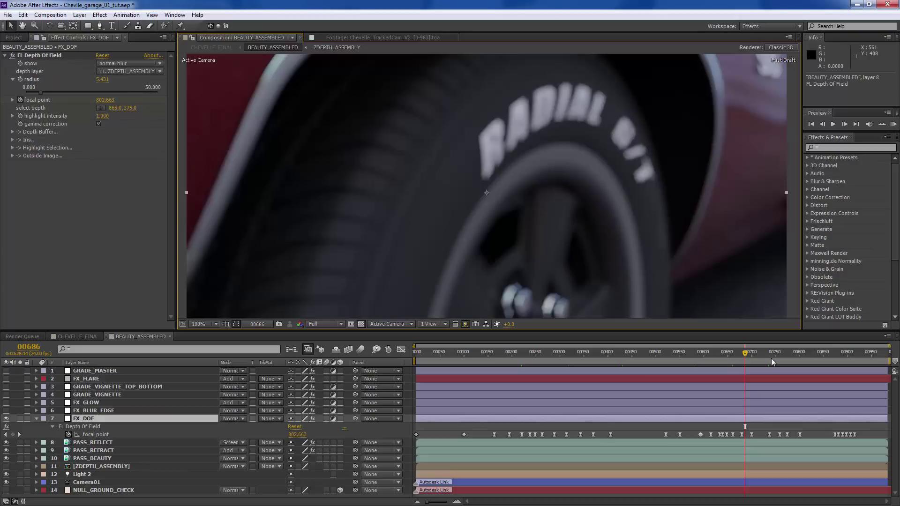
{"action": "left_click", "coordinate": [744, 354]}
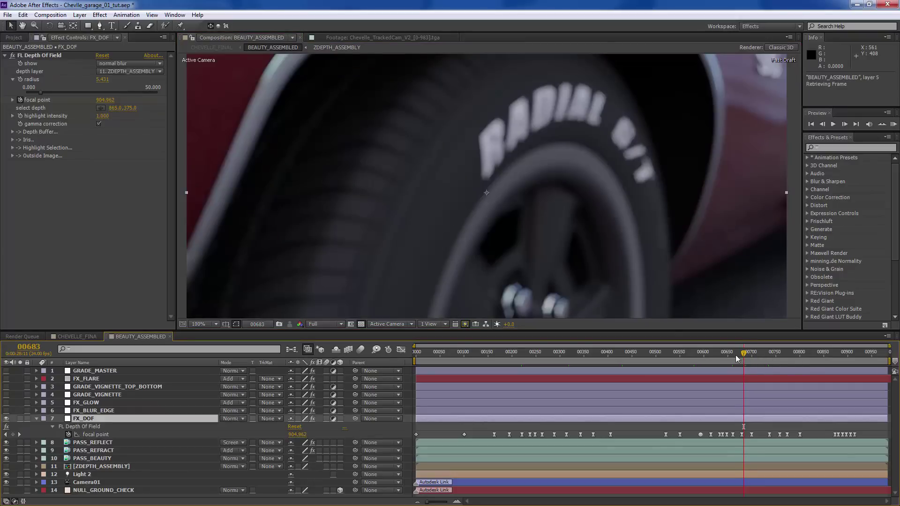
{"action": "left_click", "coordinate": [736, 358]}
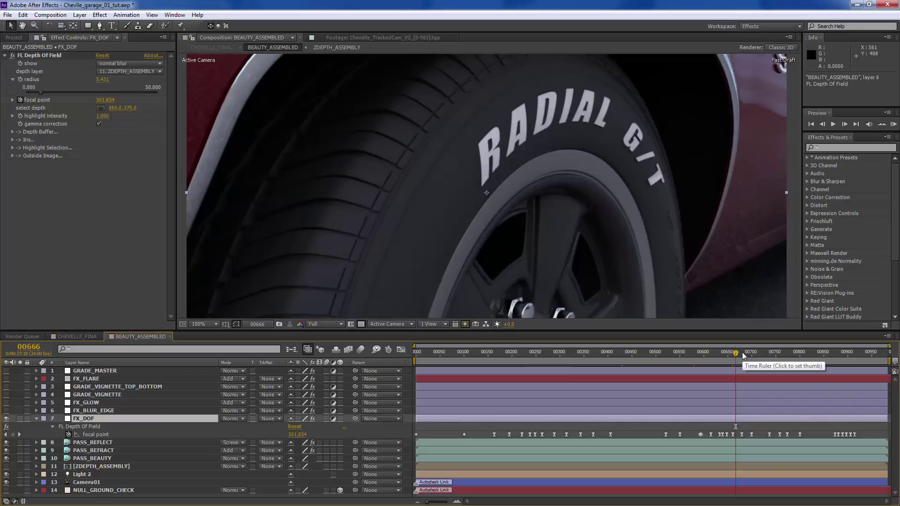
{"action": "left_click", "coordinate": [741, 356]}
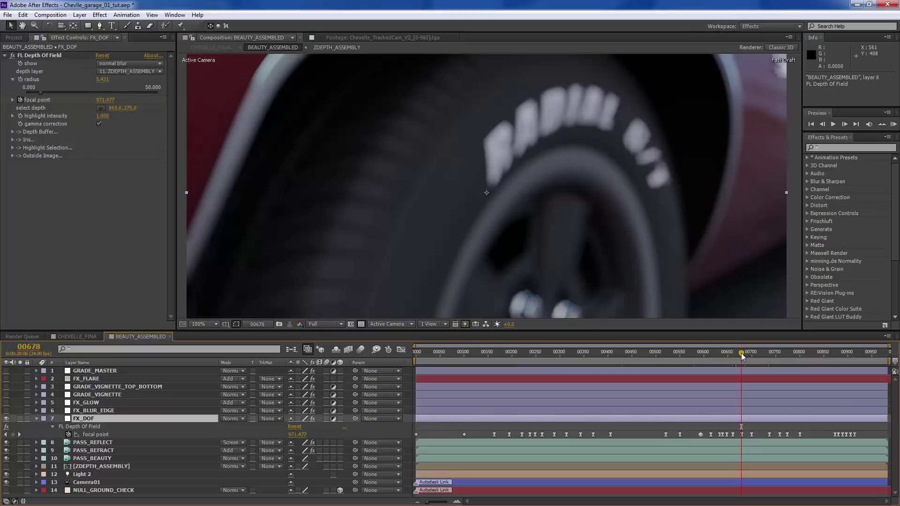
{"action": "left_click_drag", "start_coordinate": [741, 353], "coordinate": [738, 355]}
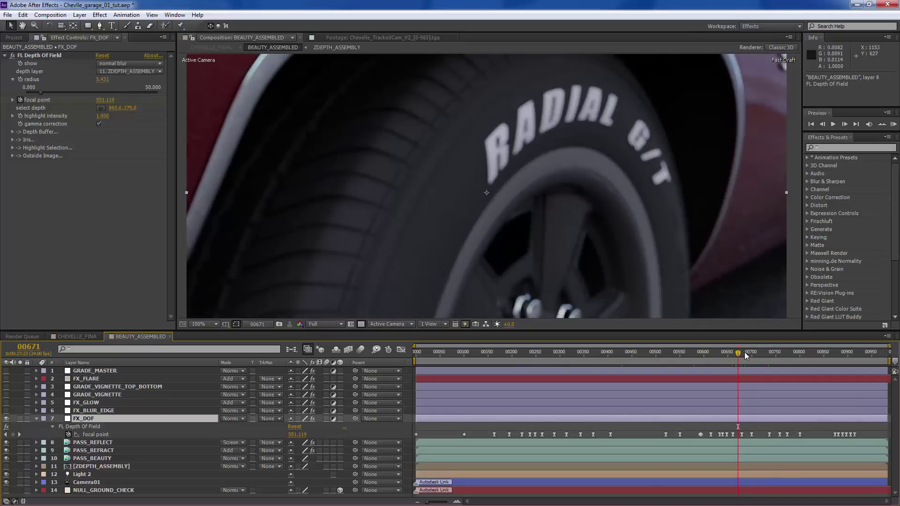
{"action": "left_click", "coordinate": [745, 353]}
{"action": "left_click", "coordinate": [753, 353]}
{"action": "left_click_drag", "start_coordinate": [761, 357], "coordinate": [779, 355]}
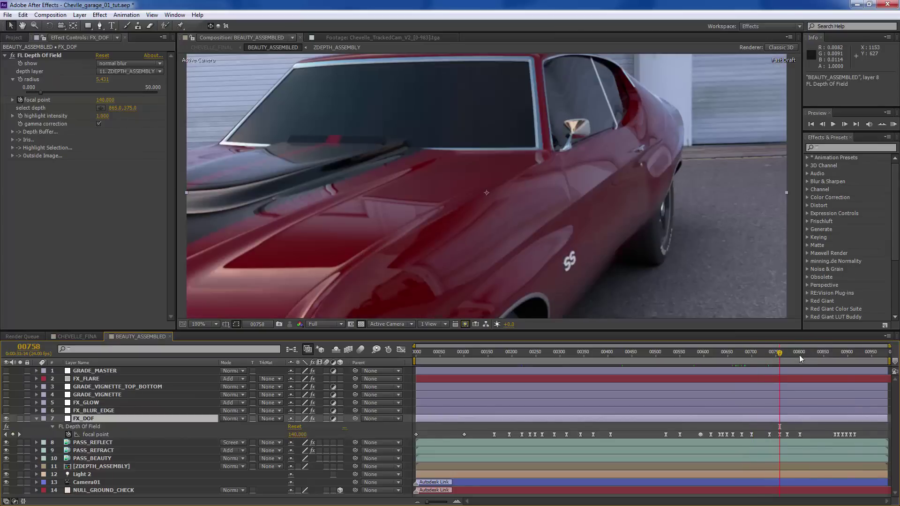
{"action": "left_click", "coordinate": [799, 352]}
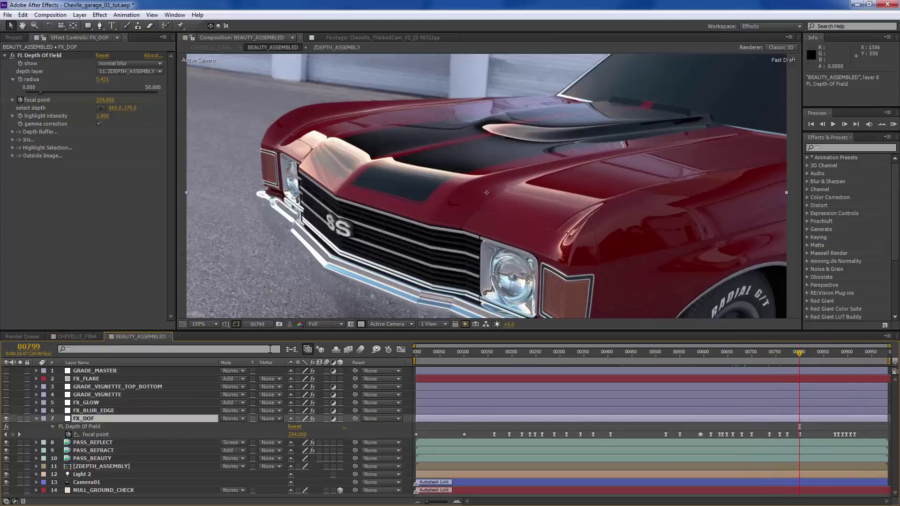
- Collapse FX_DOF's keyframes, confirm its depth layer is 11. ZDEPTH_ASSEMBLY, and select that layer
{"action": "left_click", "coordinate": [37, 418]}
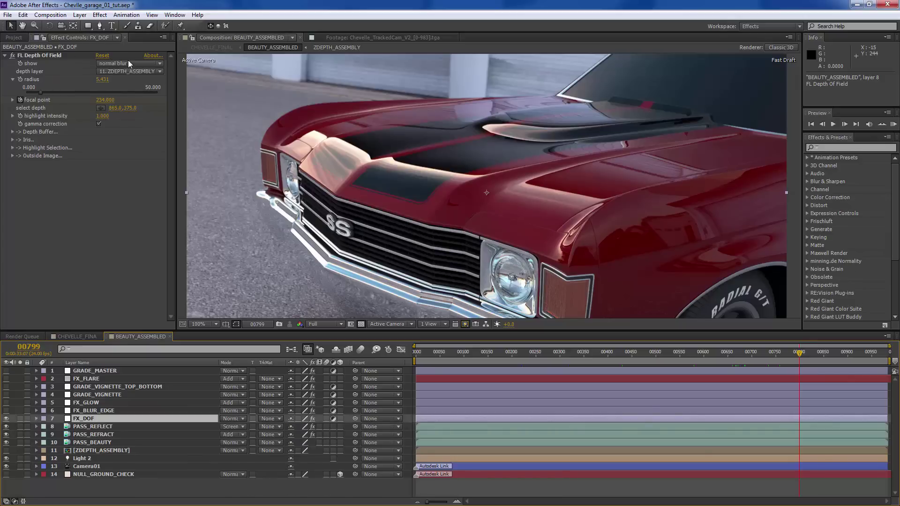
{"action": "left_click", "coordinate": [120, 71]}
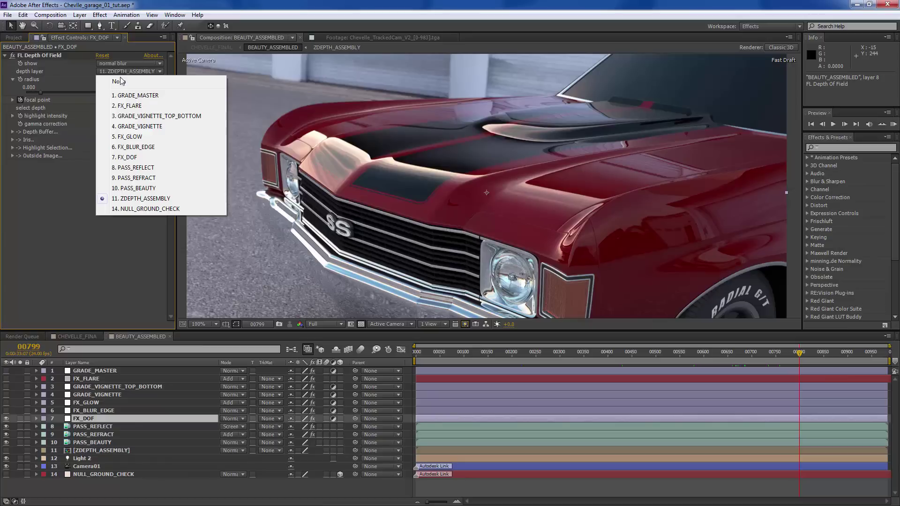
{"action": "left_click", "coordinate": [35, 230]}
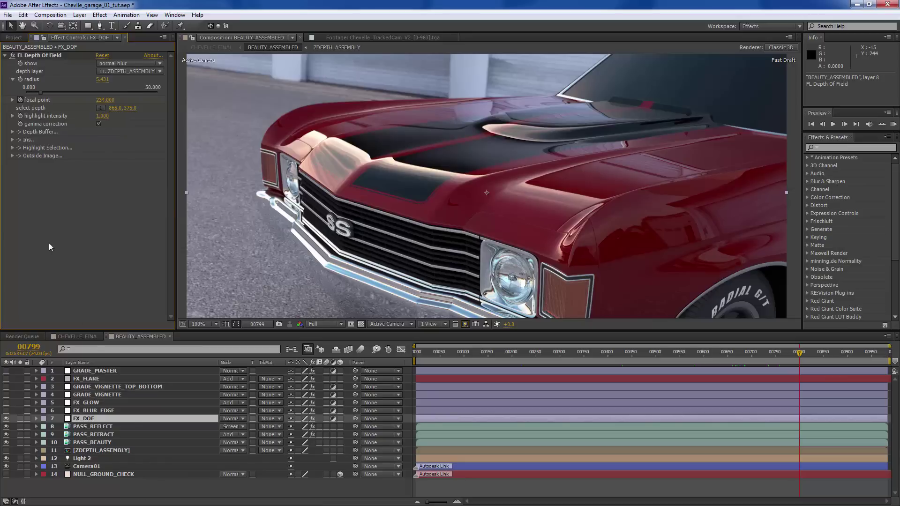
{"action": "left_click", "coordinate": [78, 450]}
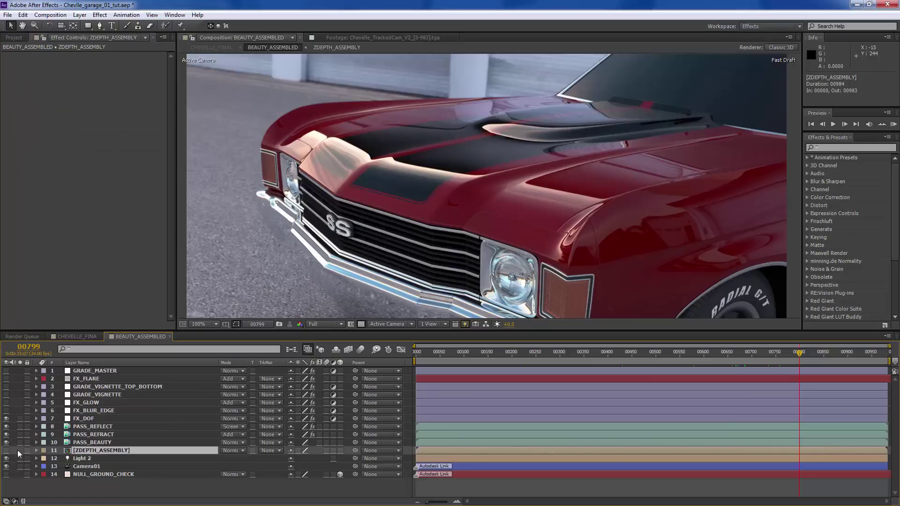
- Open the ZDEPTH_ASSEMBLY precomp and disable the RSMB Pro Vectors effect on PASS_ZDEPTH
{"action": "double_click", "coordinate": [68, 451]}
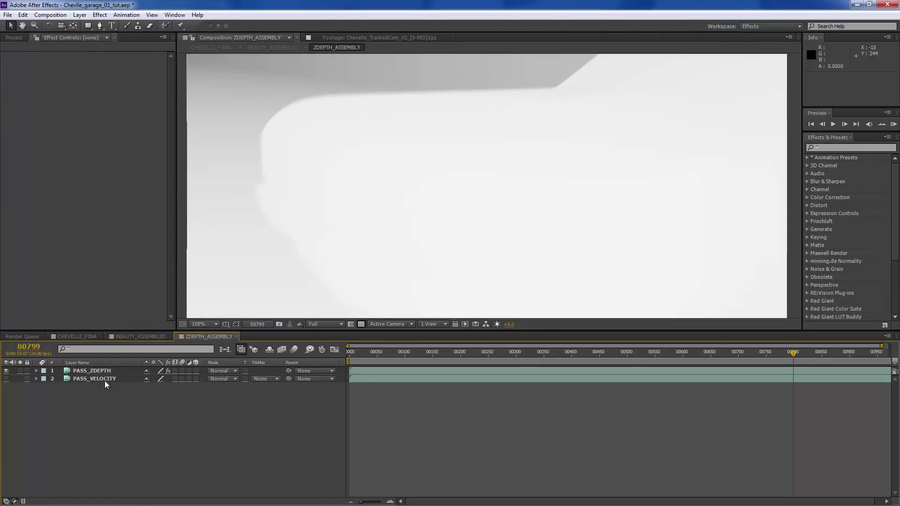
{"action": "left_click", "coordinate": [75, 371]}
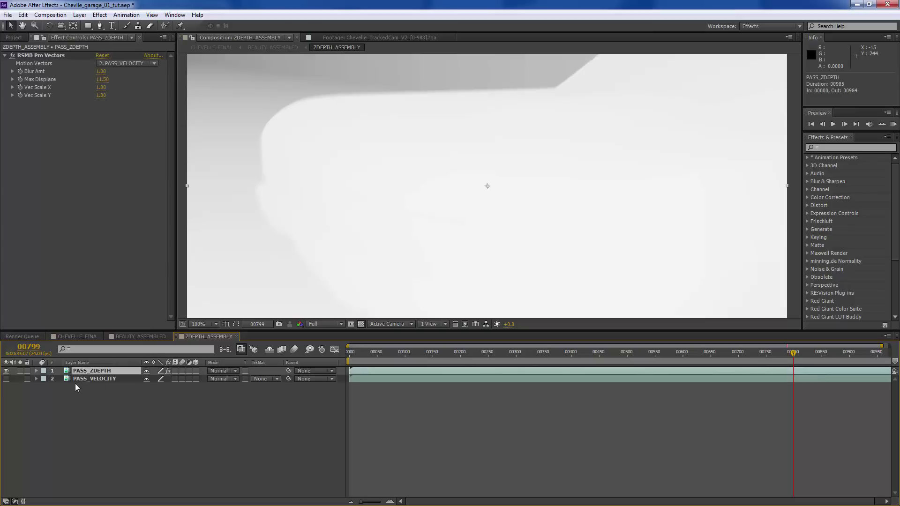
{"action": "left_click", "coordinate": [12, 55]}
- Pan and zoom around the depth pass to inspect the car edge, then return to BEAUTY_ASSEMBLED
{"action": "left_click_drag", "start_coordinate": [539, 134], "coordinate": [327, 169]}
{"action": "scroll", "coordinate": [324, 192], "scroll_direction": "up", "scroll_amount": 2}
{"action": "left_click_drag", "start_coordinate": [345, 101], "coordinate": [521, 147]}
{"action": "scroll", "coordinate": [521, 147], "scroll_direction": "down", "scroll_amount": 2}
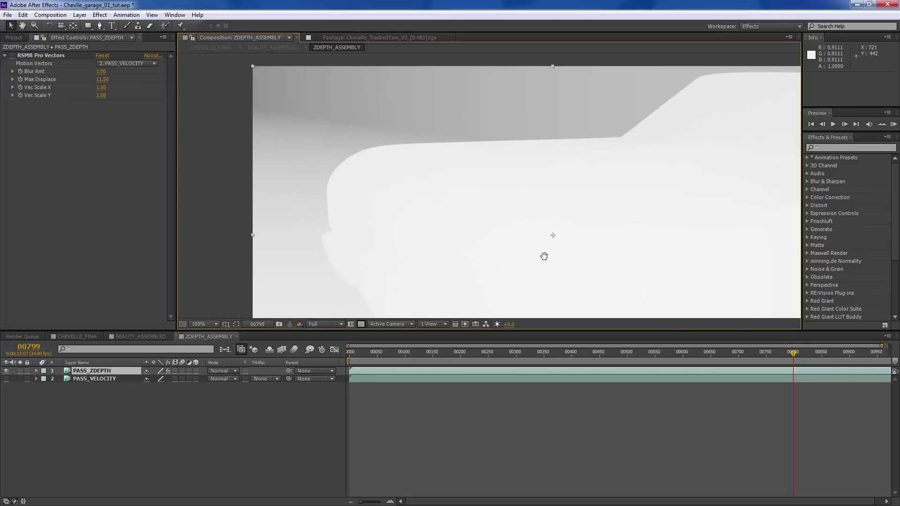
{"action": "left_click_drag", "start_coordinate": [549, 282], "coordinate": [542, 255]}
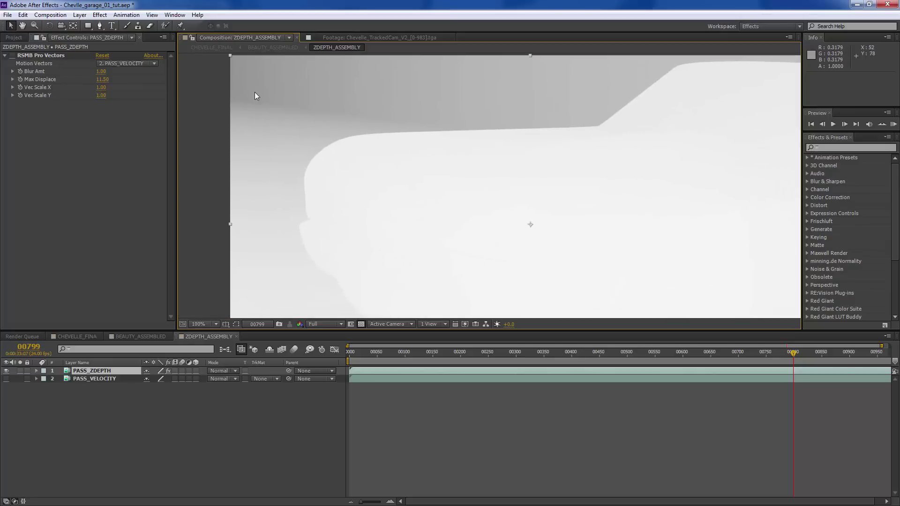
{"action": "left_click_drag", "start_coordinate": [554, 246], "coordinate": [498, 190]}
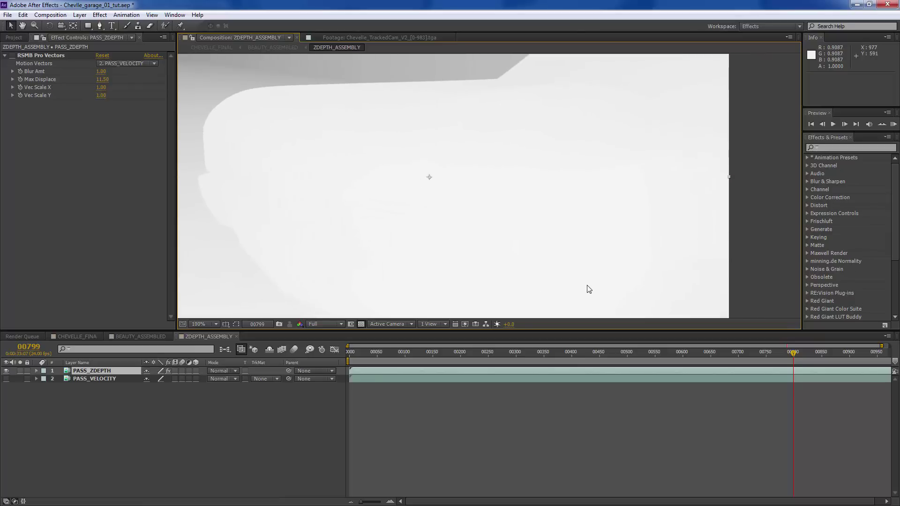
{"action": "scroll", "coordinate": [524, 230], "scroll_direction": "up", "scroll_amount": 2}
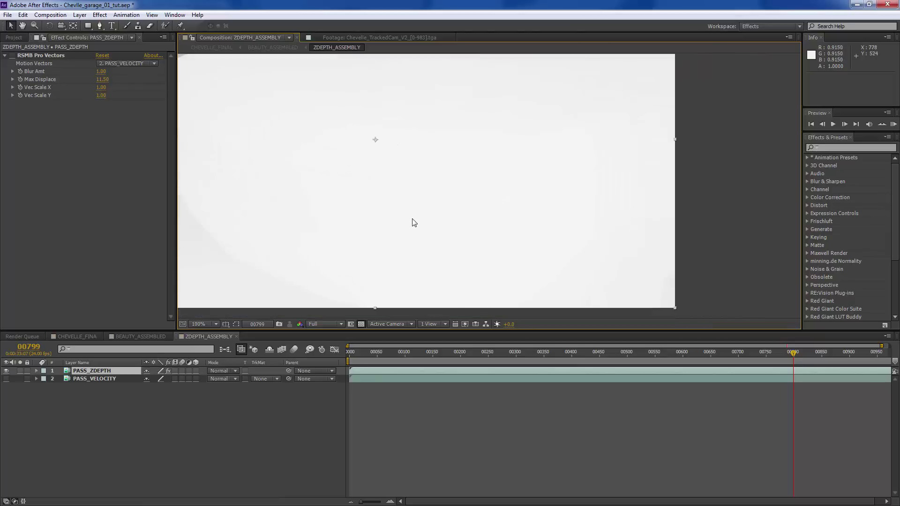
{"action": "scroll", "coordinate": [631, 200], "scroll_direction": "down", "scroll_amount": 2}
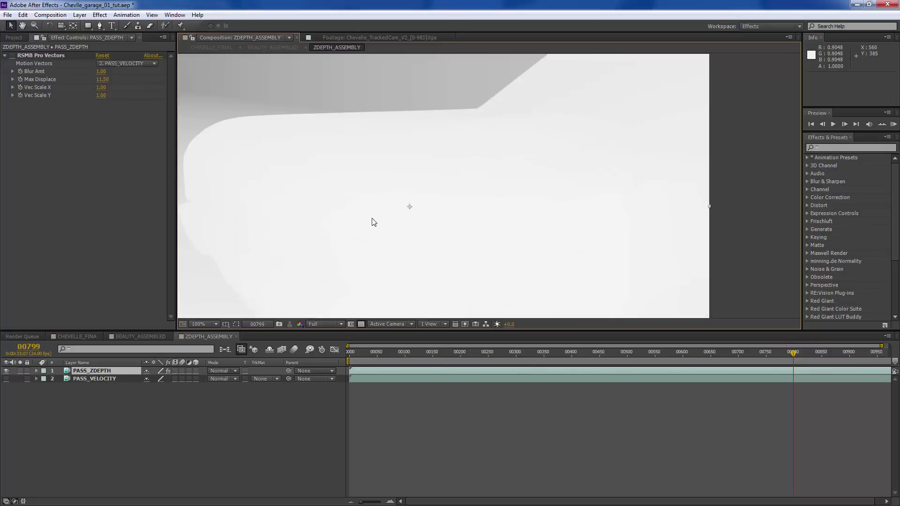
{"action": "scroll", "coordinate": [291, 155], "scroll_direction": "up", "scroll_amount": 2}
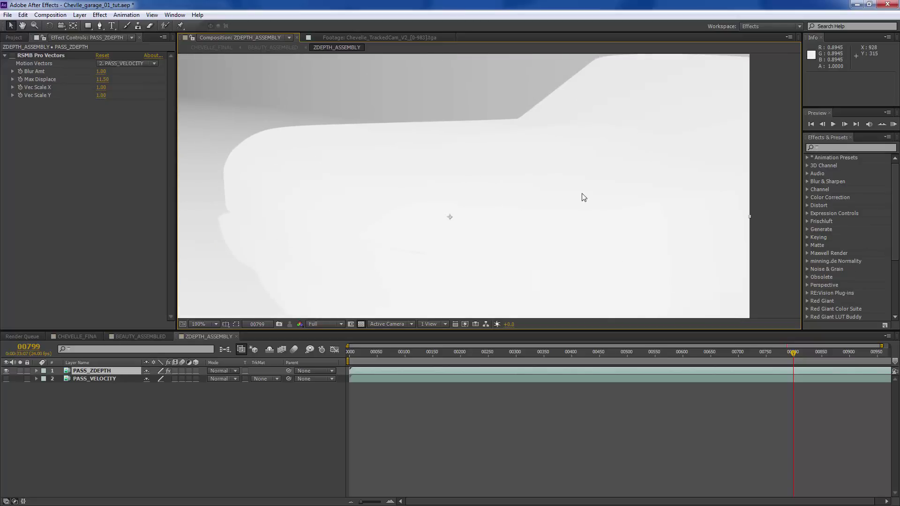
{"action": "scroll", "coordinate": [587, 70], "scroll_direction": "up", "scroll_amount": 2}
{"action": "scroll", "coordinate": [308, 160], "scroll_direction": "down", "scroll_amount": 2}
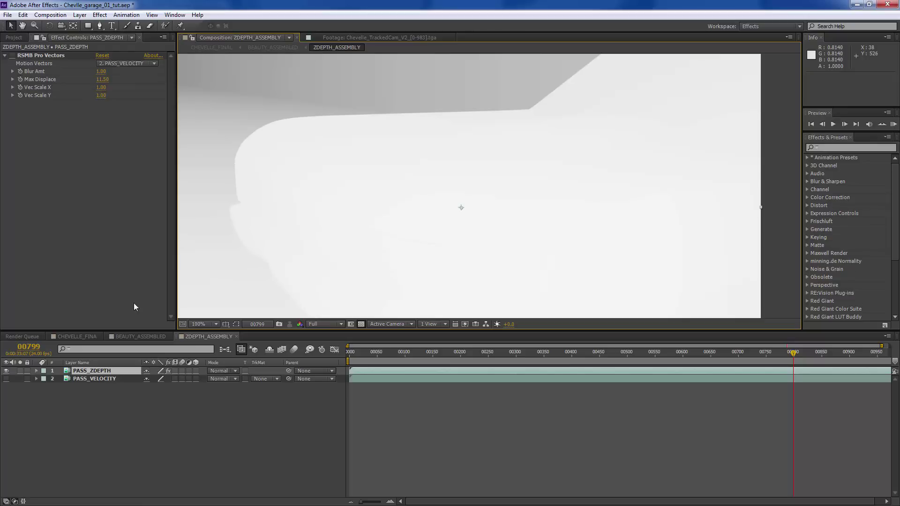
{"action": "left_click", "coordinate": [150, 335]}
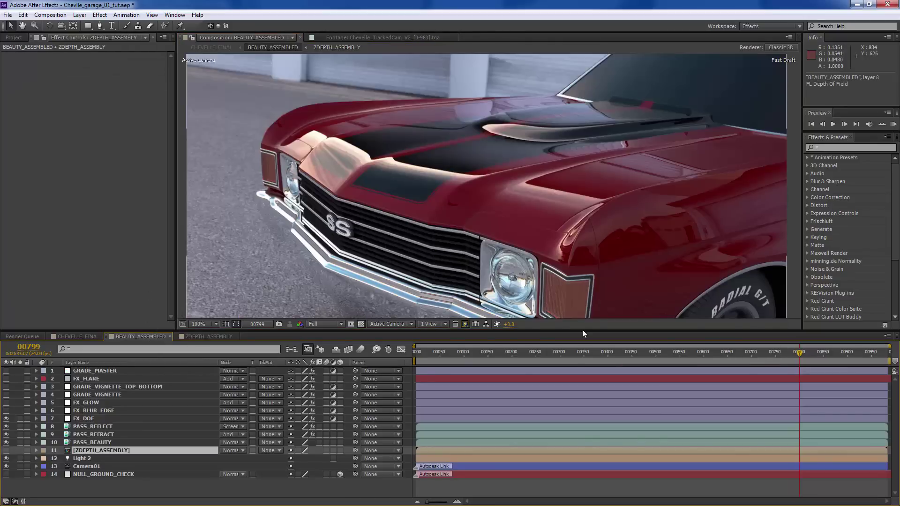
- Move to frame 00256 where the grille fills the shot and view ZDEPTH_ASSEMBLY there
{"action": "left_click", "coordinate": [591, 352]}
{"action": "left_click", "coordinate": [539, 352]}
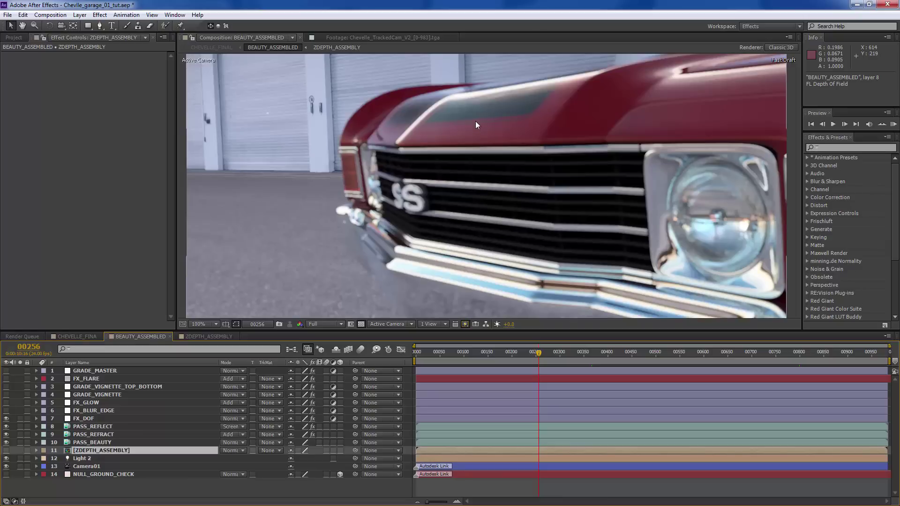
{"action": "left_click", "coordinate": [209, 336]}
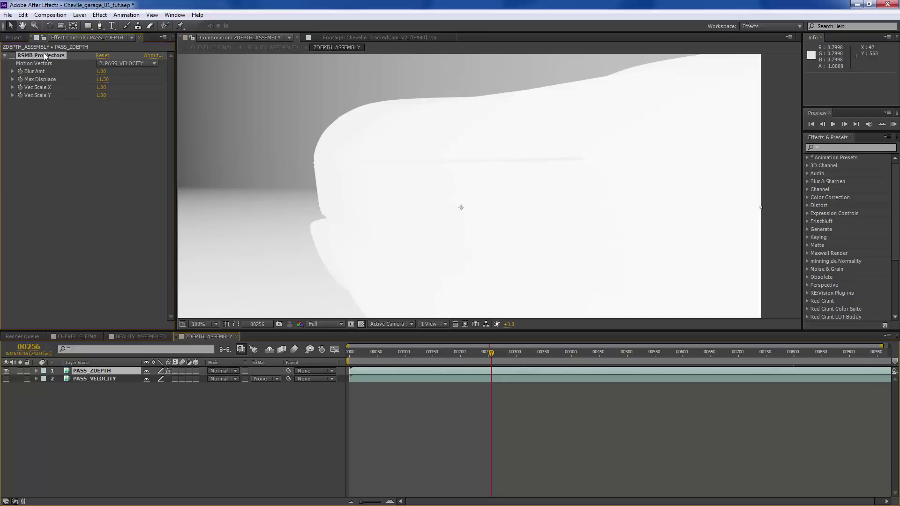
- Inspect PASS_VELOCITY and PASS_ZDEPTH's motion blur settings while panning along the enlarged depth pass
{"action": "left_click", "coordinate": [85, 378]}
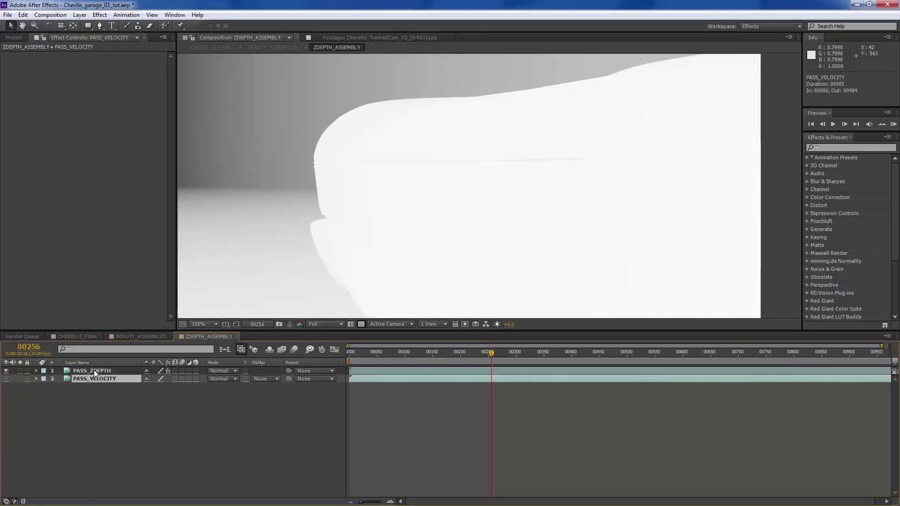
{"action": "left_click", "coordinate": [86, 334]}
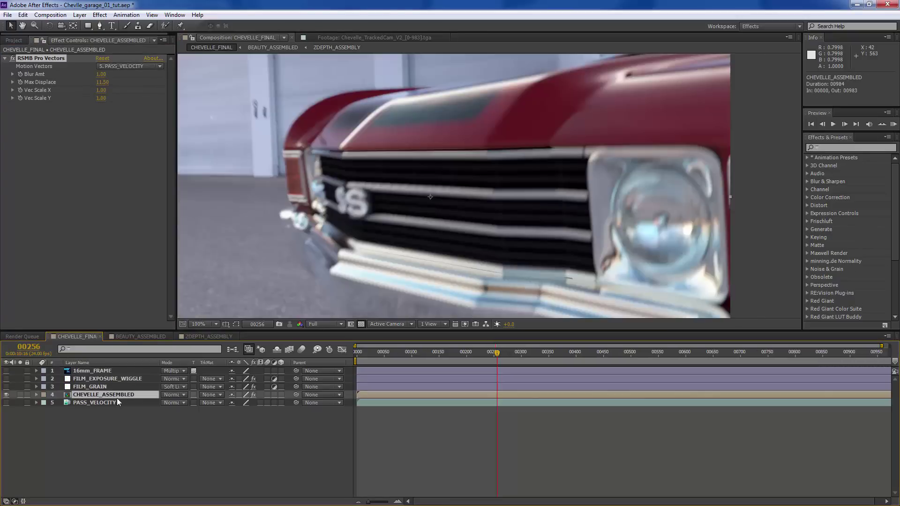
{"action": "left_click", "coordinate": [207, 337]}
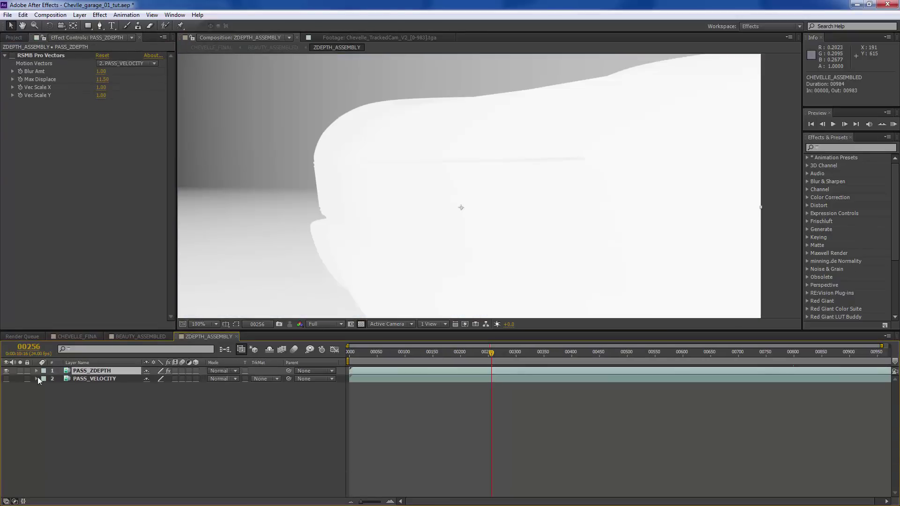
{"action": "left_click", "coordinate": [90, 379]}
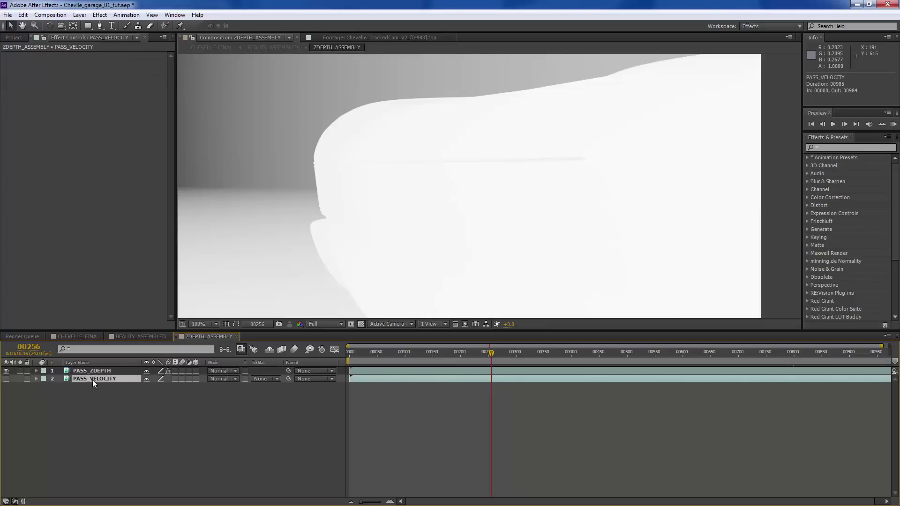
{"action": "left_click", "coordinate": [99, 370]}
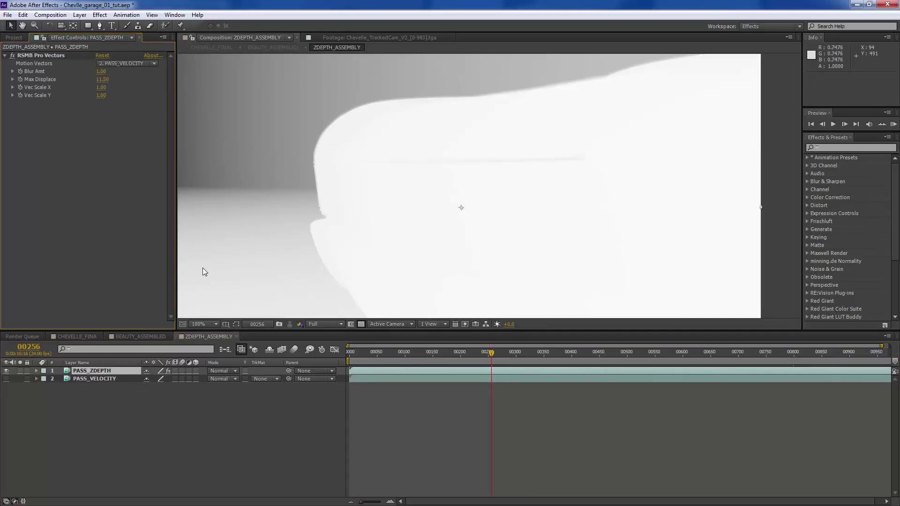
{"action": "scroll", "coordinate": [418, 210], "scroll_direction": "up", "scroll_amount": 1}
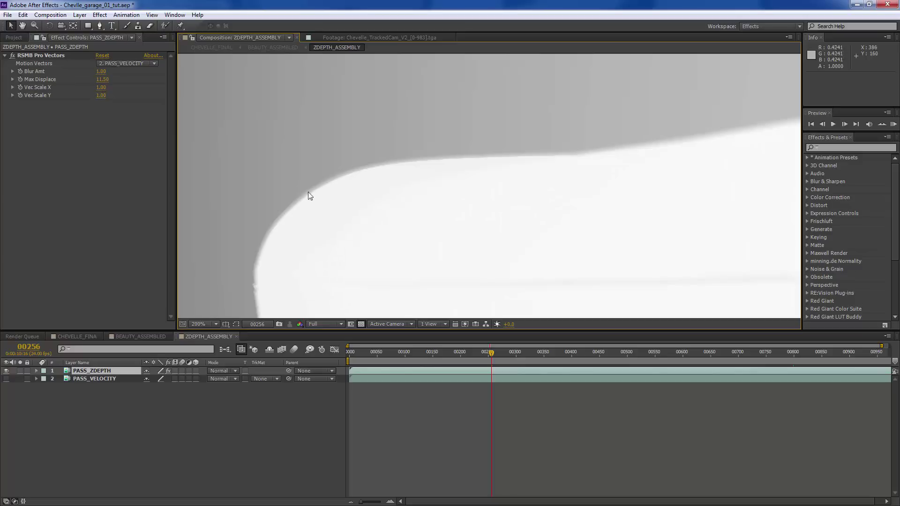
{"action": "left_click_drag", "start_coordinate": [302, 188], "coordinate": [341, 155]}
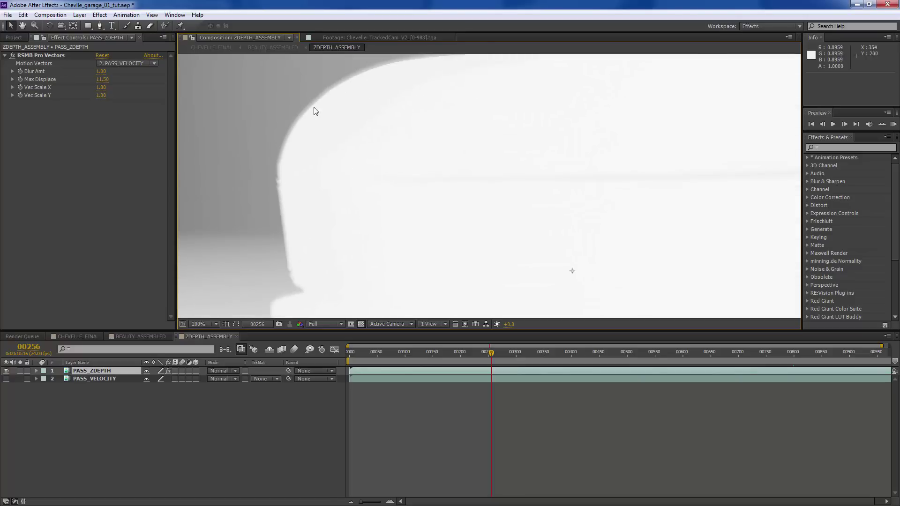
{"action": "left_click_drag", "start_coordinate": [434, 122], "coordinate": [376, 132]}
{"action": "scroll", "coordinate": [353, 167], "scroll_direction": "down", "scroll_amount": 2}
{"action": "left_click_drag", "start_coordinate": [392, 187], "coordinate": [313, 152]}
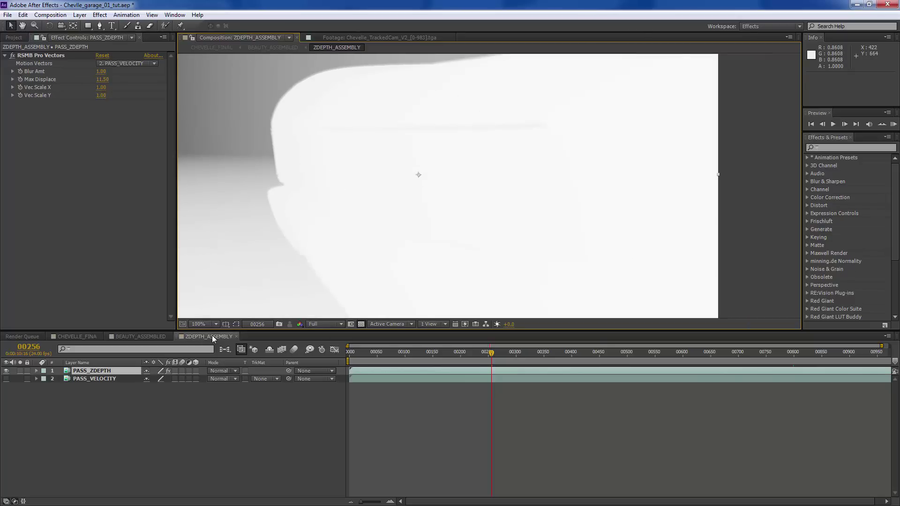
- Recentre the car's front in BEAUTY_ASSEMBLED, then bring ZDEPTH_ASSEMBLY back up via CHEVELLE_FINAL
{"action": "left_click", "coordinate": [147, 334]}
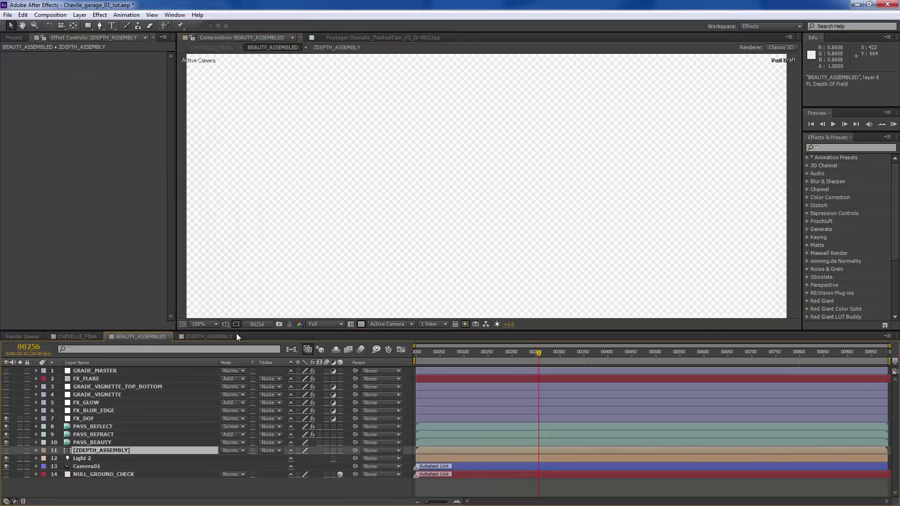
{"action": "scroll", "coordinate": [376, 178], "scroll_direction": "up", "scroll_amount": 1}
{"action": "left_click_drag", "start_coordinate": [243, 148], "coordinate": [342, 140]}
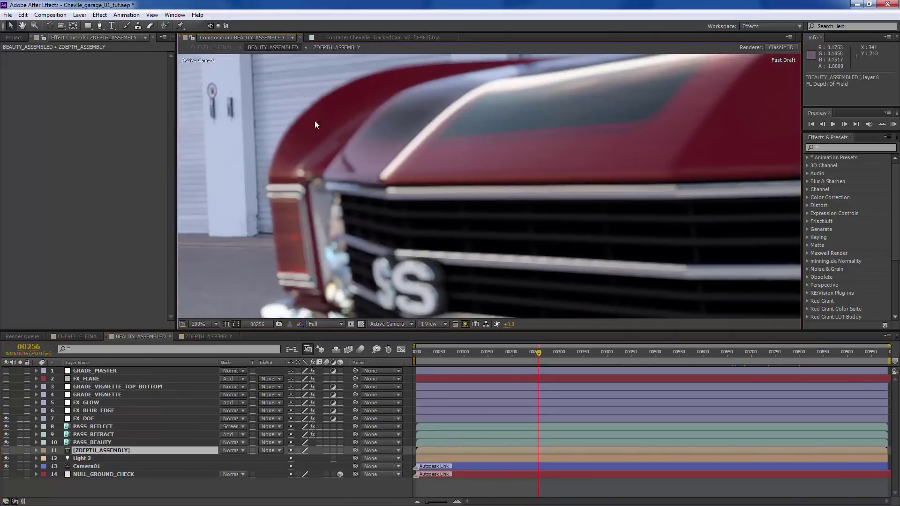
{"action": "scroll", "coordinate": [431, 205], "scroll_direction": "down", "scroll_amount": 1}
{"action": "left_click_drag", "start_coordinate": [412, 212], "coordinate": [314, 175]}
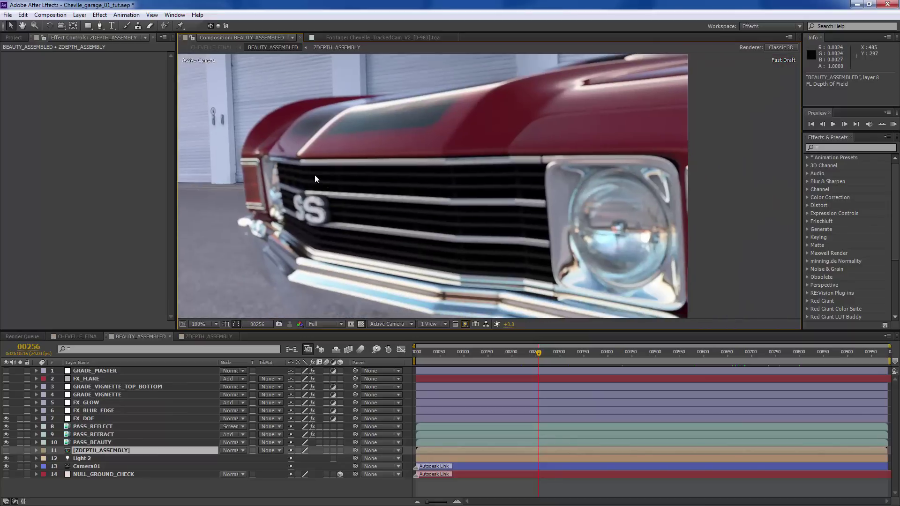
{"action": "left_click", "coordinate": [79, 336]}
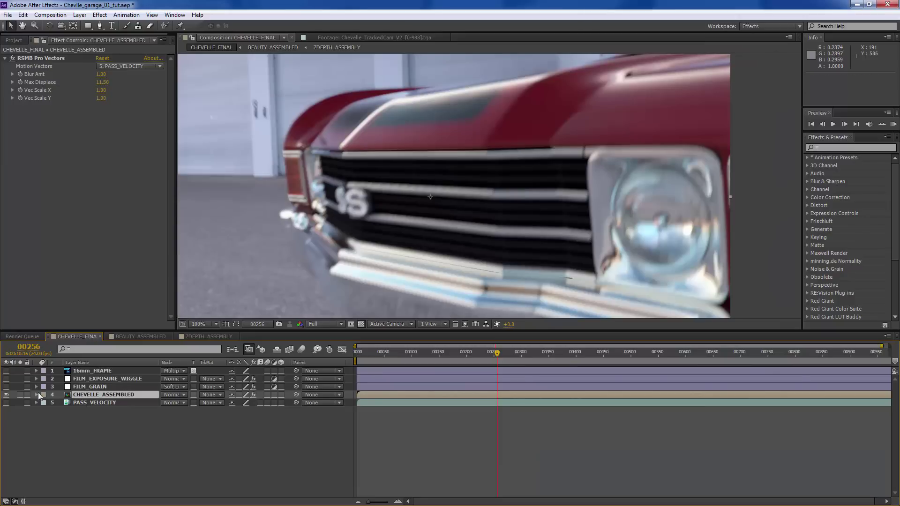
{"action": "left_click", "coordinate": [203, 336]}
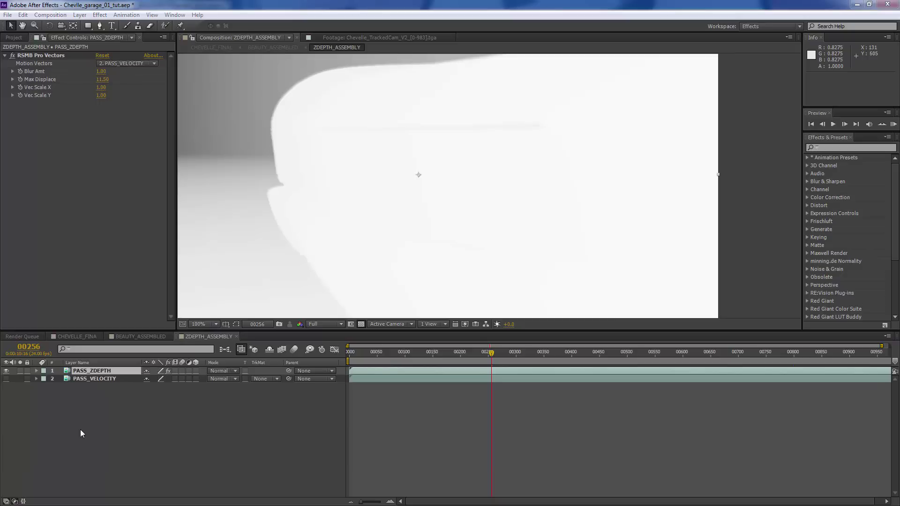
- Close ZDEPTH_ASSEMBLY, hide FX_DOF, and check the Curves on PASS_REFLECT and PASS_REFRACT
{"action": "left_click", "coordinate": [236, 337]}
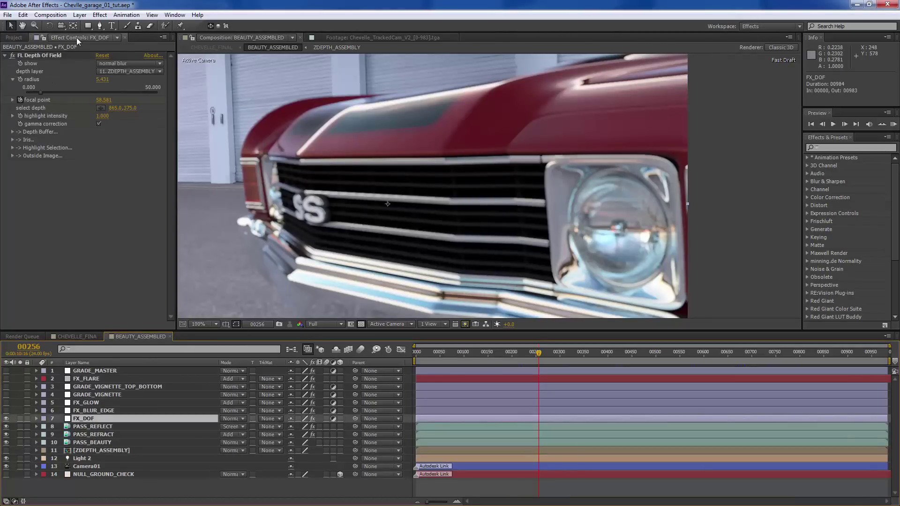
{"action": "left_click", "coordinate": [7, 419]}
{"action": "left_click", "coordinate": [117, 427]}
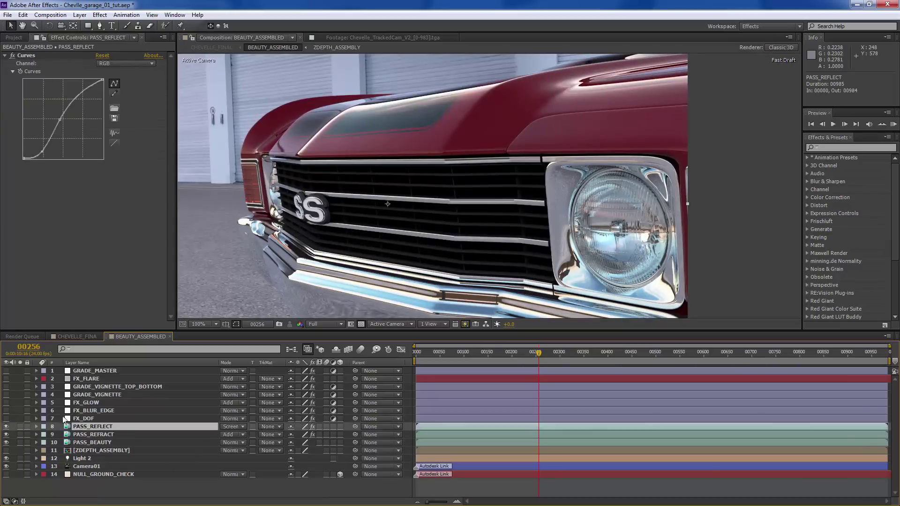
{"action": "left_click", "coordinate": [114, 434]}
{"action": "left_click", "coordinate": [110, 427]}
- Solo PASS_REFLECT and toggle its Curves boost off and on to compare, then unsolo
{"action": "left_click", "coordinate": [20, 427]}
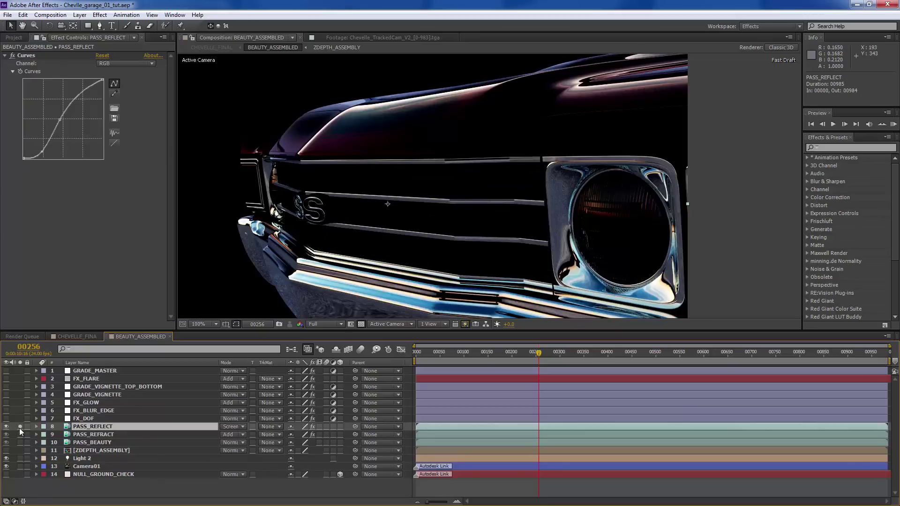
{"action": "left_click", "coordinate": [13, 56]}
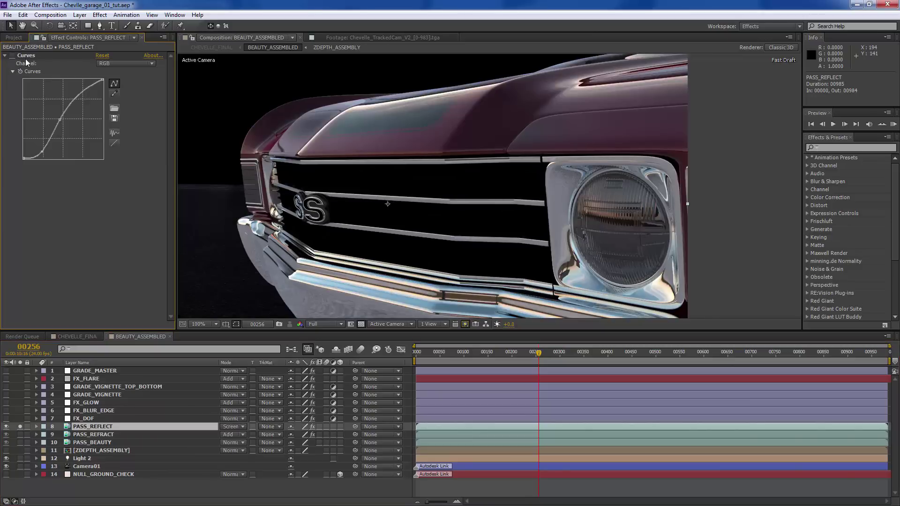
{"action": "left_click", "coordinate": [13, 55]}
{"action": "left_click", "coordinate": [13, 55]}
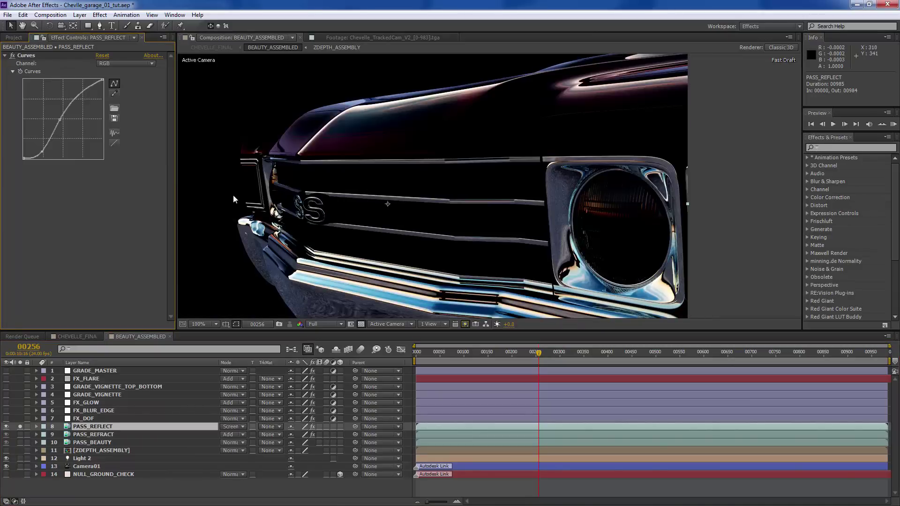
{"action": "left_click", "coordinate": [20, 426]}
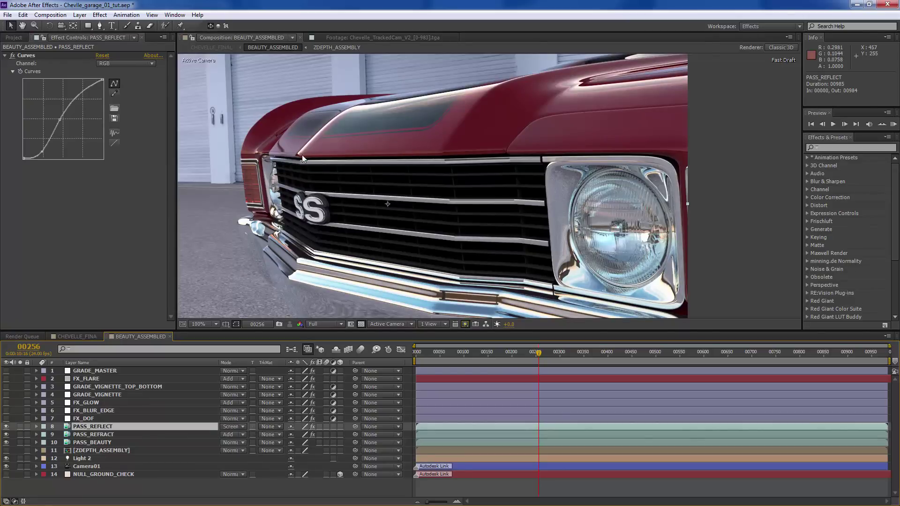
- Toggle the reflection and refraction pass visibility to compare, then turn all passes back on
{"action": "left_click", "coordinate": [6, 426]}
{"action": "left_click", "coordinate": [6, 426]}
{"action": "left_click", "coordinate": [93, 434]}
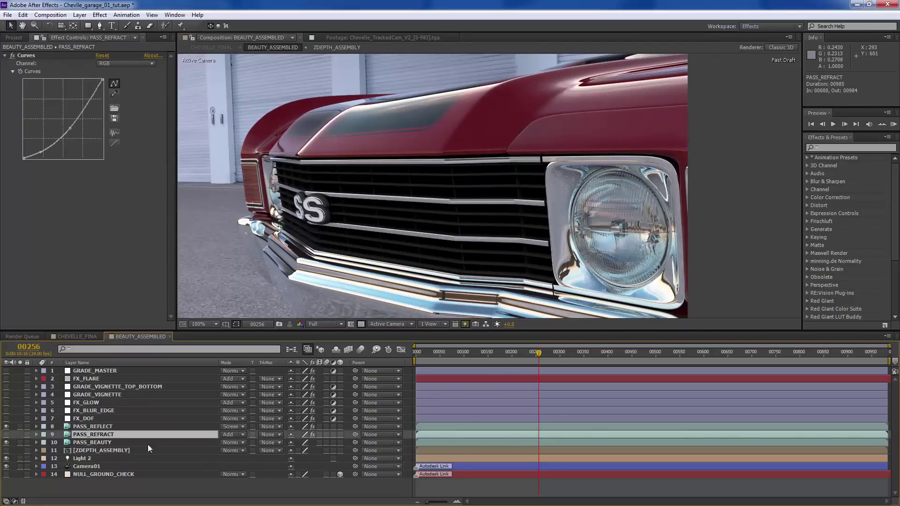
{"action": "left_click", "coordinate": [6, 434]}
{"action": "left_click", "coordinate": [6, 436]}
{"action": "left_click", "coordinate": [6, 427]}
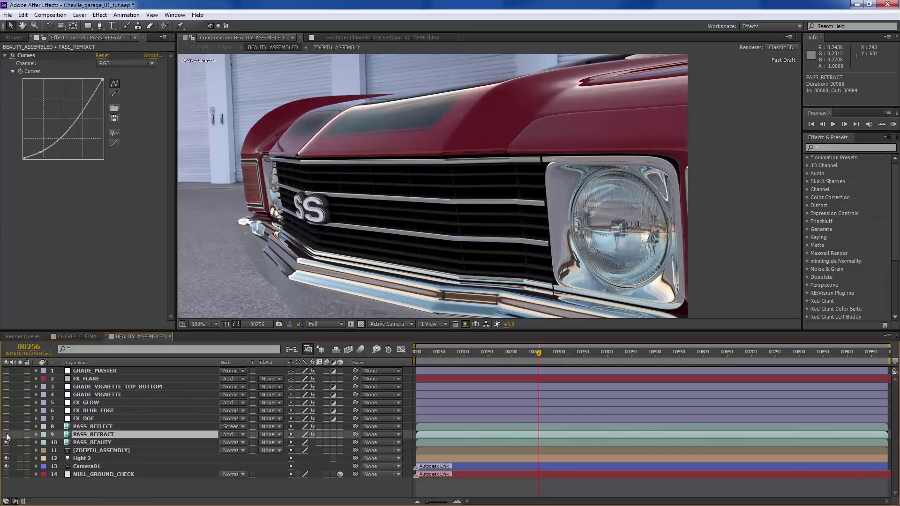
{"action": "left_click", "coordinate": [6, 435]}
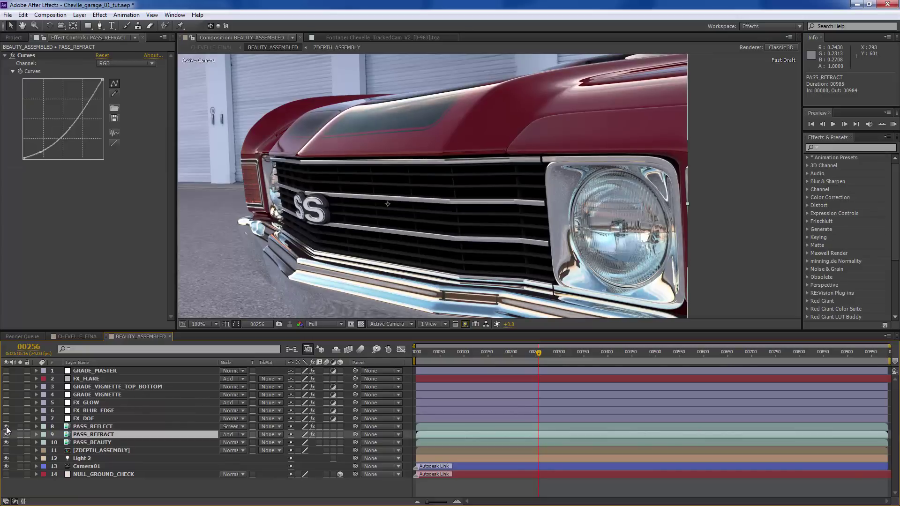
{"action": "left_click", "coordinate": [7, 436]}
{"action": "left_click_drag", "start_coordinate": [7, 437], "coordinate": [6, 434]}
- Set the viewer to Fit, re-enable layers 9 through 5, and view CHEVELLE_FINAL
{"action": "left_click", "coordinate": [92, 443]}
{"action": "left_click_drag", "start_coordinate": [598, 353], "coordinate": [407, 358]}
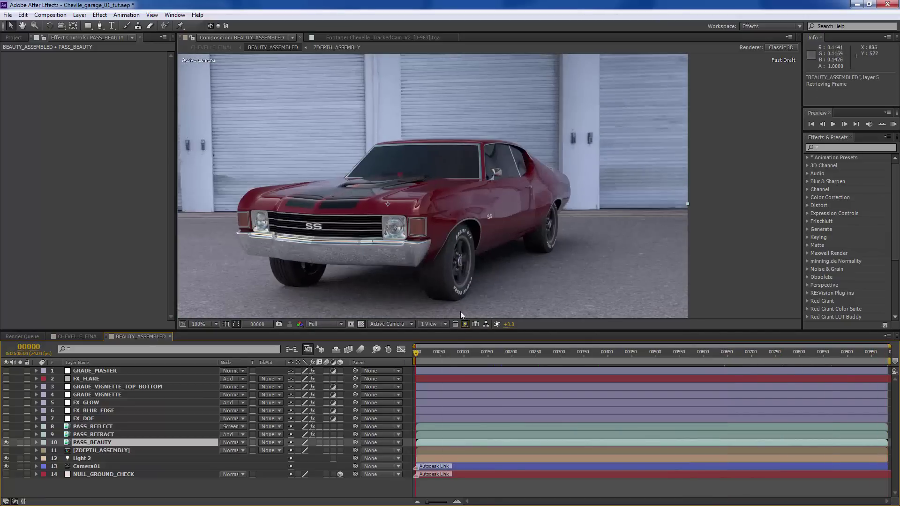
{"action": "left_click", "coordinate": [202, 324]}
{"action": "left_click", "coordinate": [214, 337]}
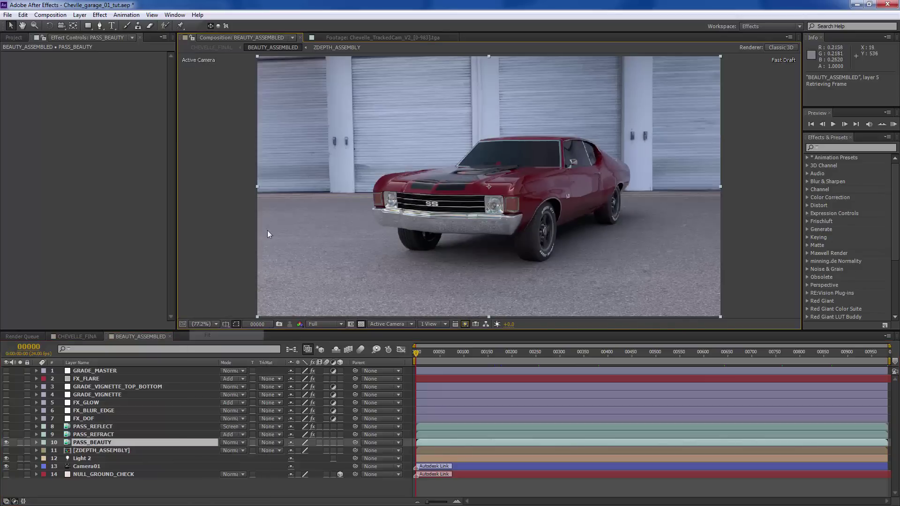
{"action": "left_click_drag", "start_coordinate": [9, 437], "coordinate": [7, 371]}
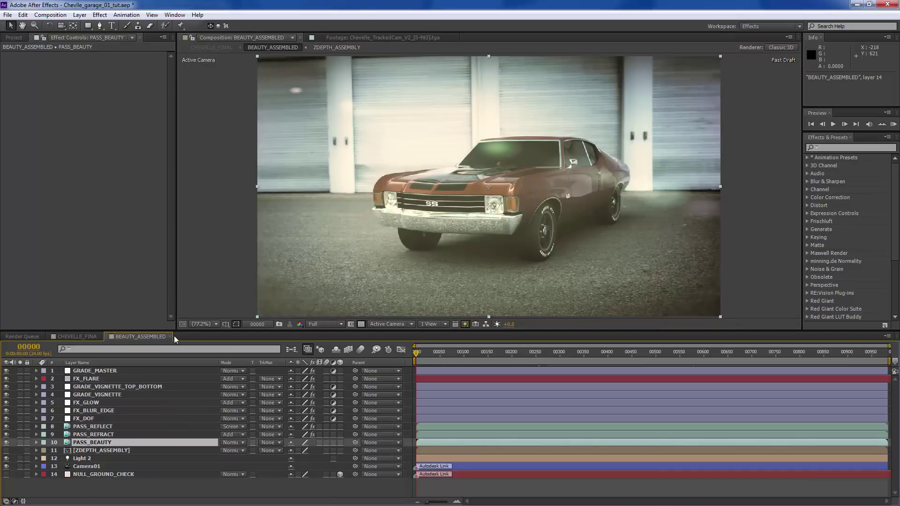
{"action": "left_click", "coordinate": [77, 336]}
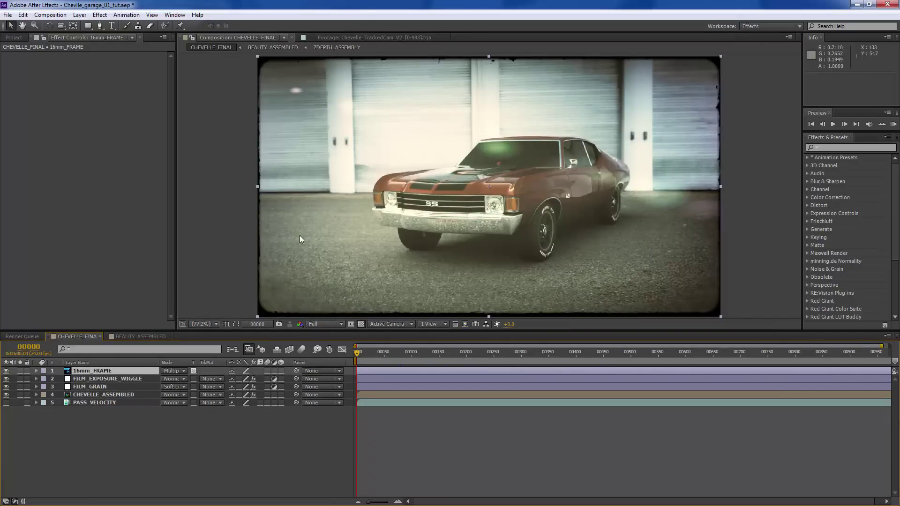
- Check CHEVELLE_FINAL at frames 00440, 00333 and 00214
{"action": "left_click", "coordinate": [598, 355]}
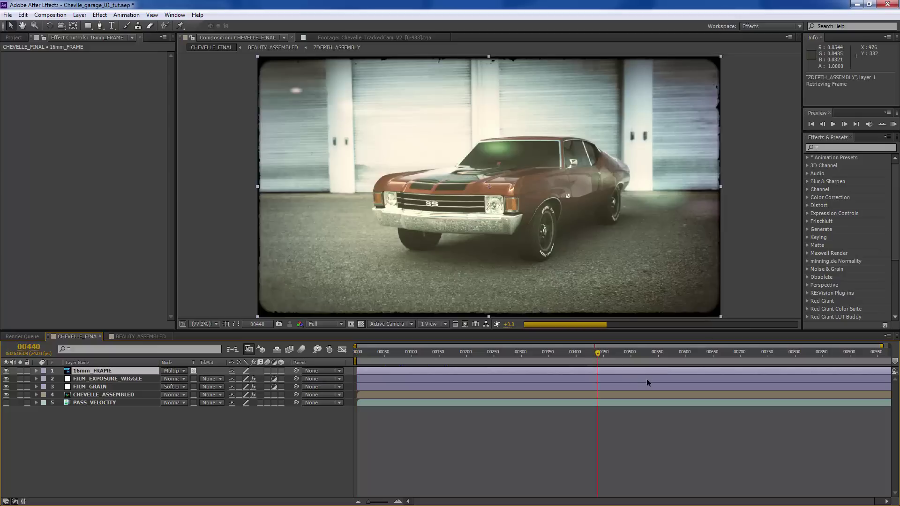
{"action": "left_click", "coordinate": [540, 355]}
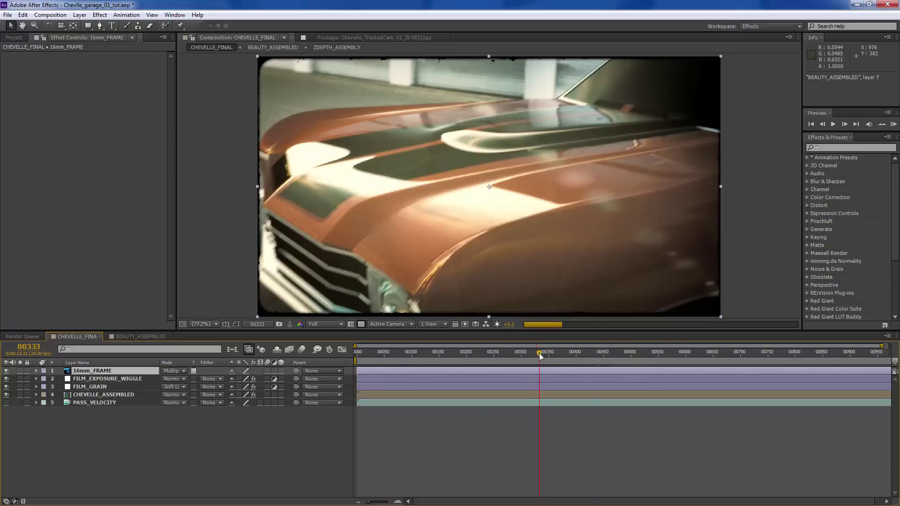
{"action": "left_click", "coordinate": [474, 355]}
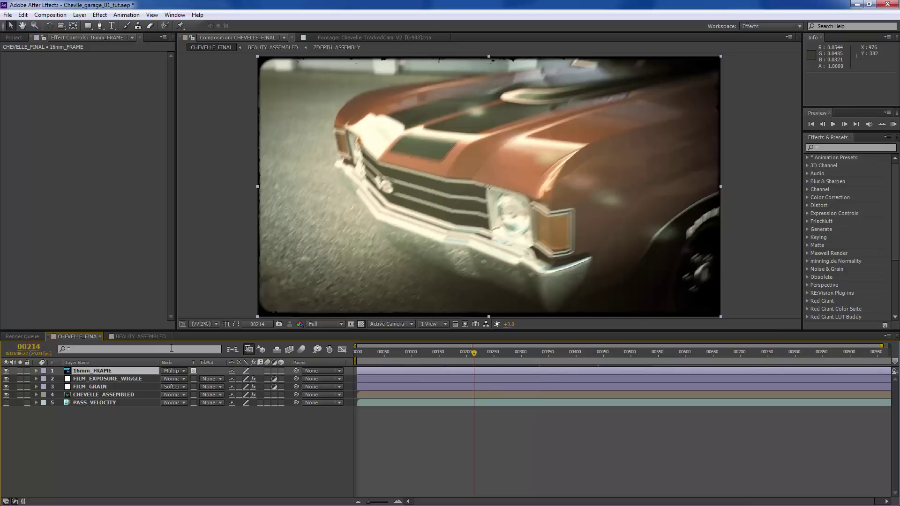
- Compare BEAUTY_ASSEMBLED against the graded CHEVELLE_FINAL with its 16mm border, ending on CHEVELLE_FINAL
{"action": "left_click", "coordinate": [139, 335]}
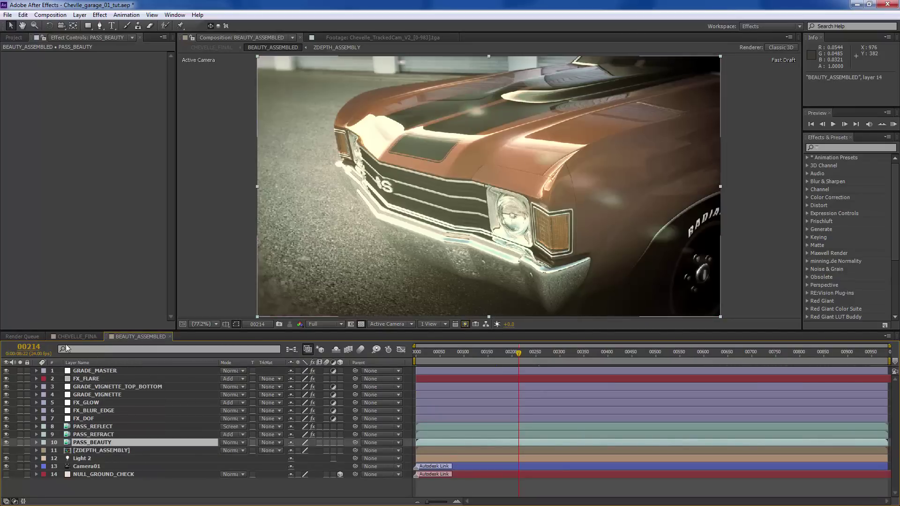
{"action": "left_click", "coordinate": [80, 336]}
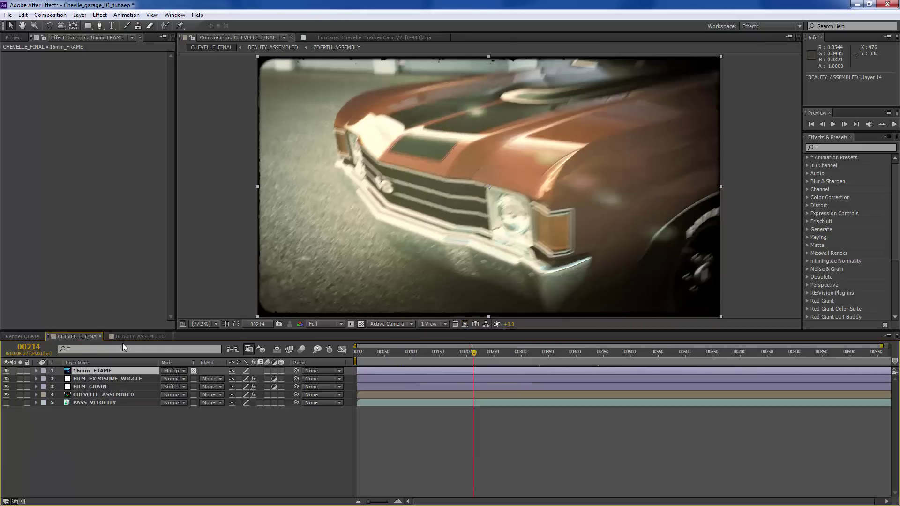
{"action": "left_click", "coordinate": [139, 337]}
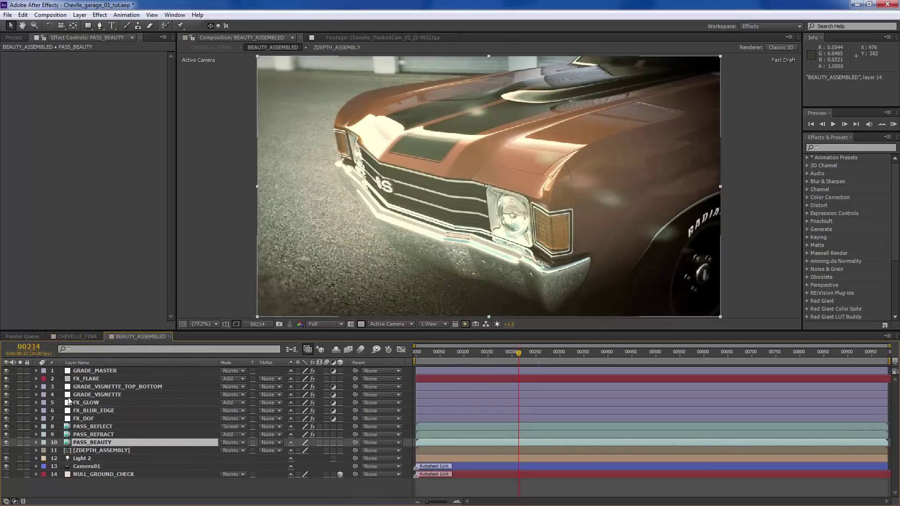
{"action": "left_click", "coordinate": [86, 334]}
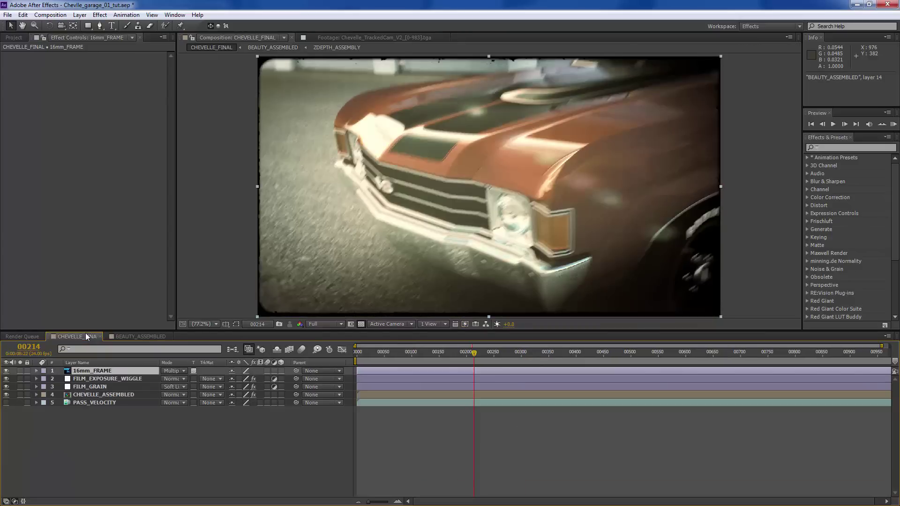
{"action": "left_click", "coordinate": [133, 335]}
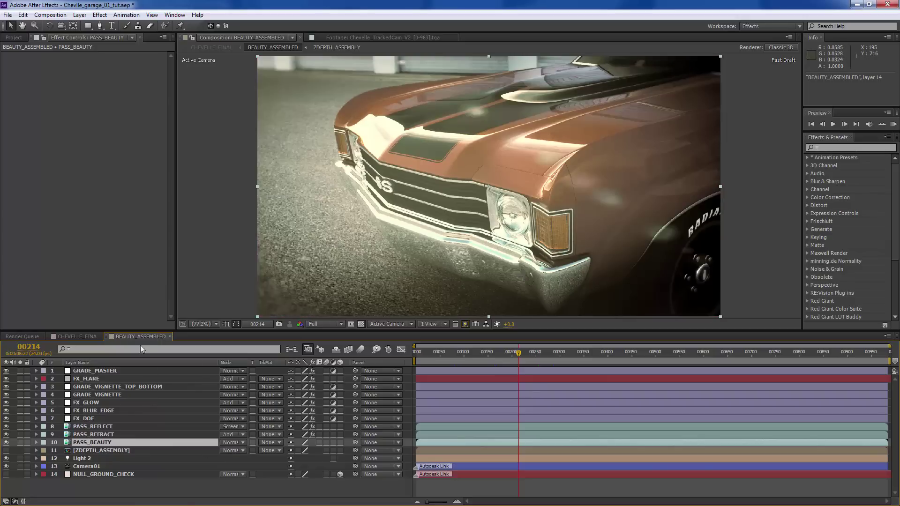
{"action": "left_click", "coordinate": [64, 334]}
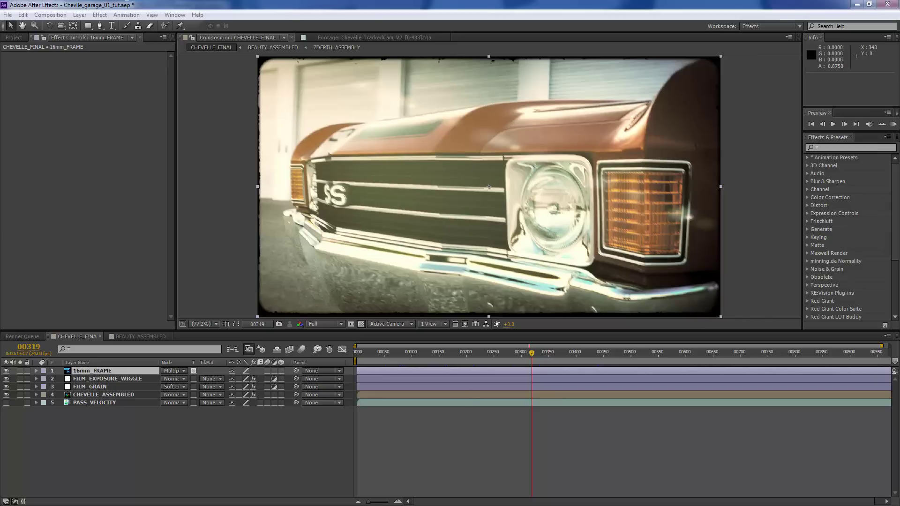
{"action": "left_click", "coordinate": [268, 39]}
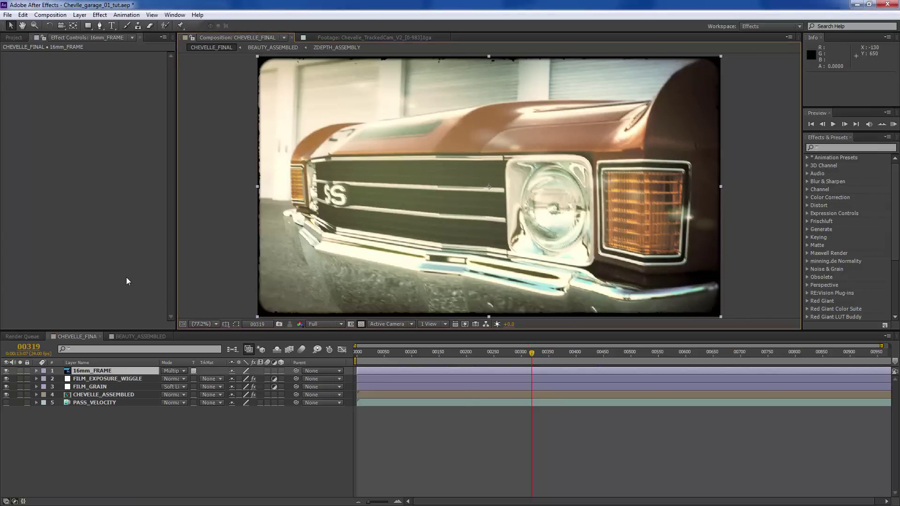